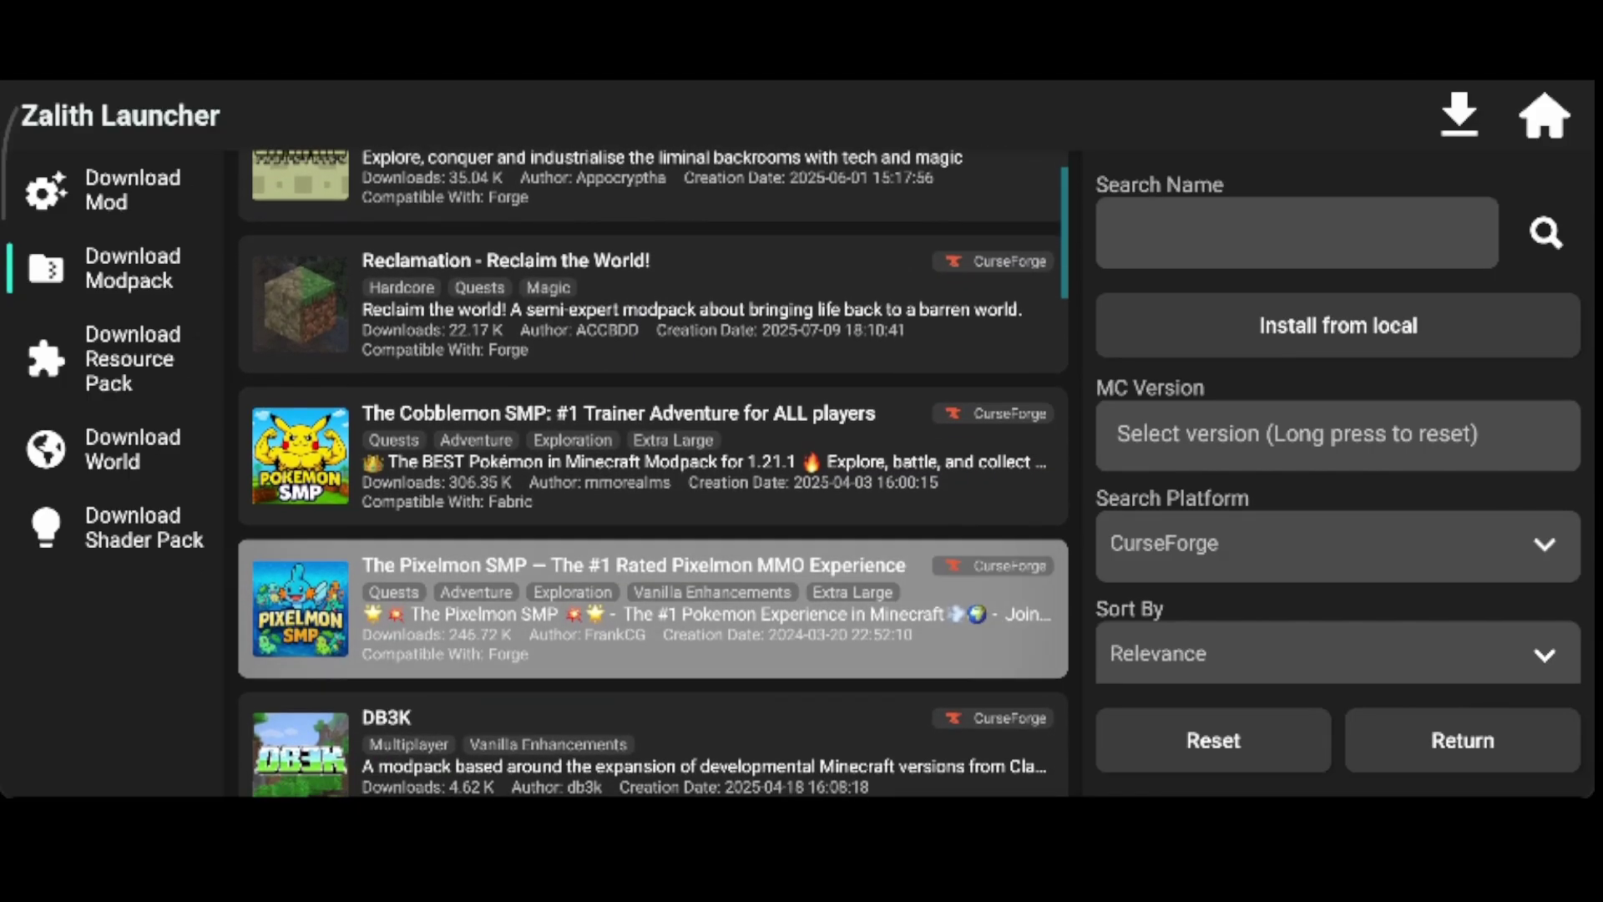
{"action": "scroll", "coordinate": [654, 473], "scroll_direction": "down", "scroll_amount": 3}
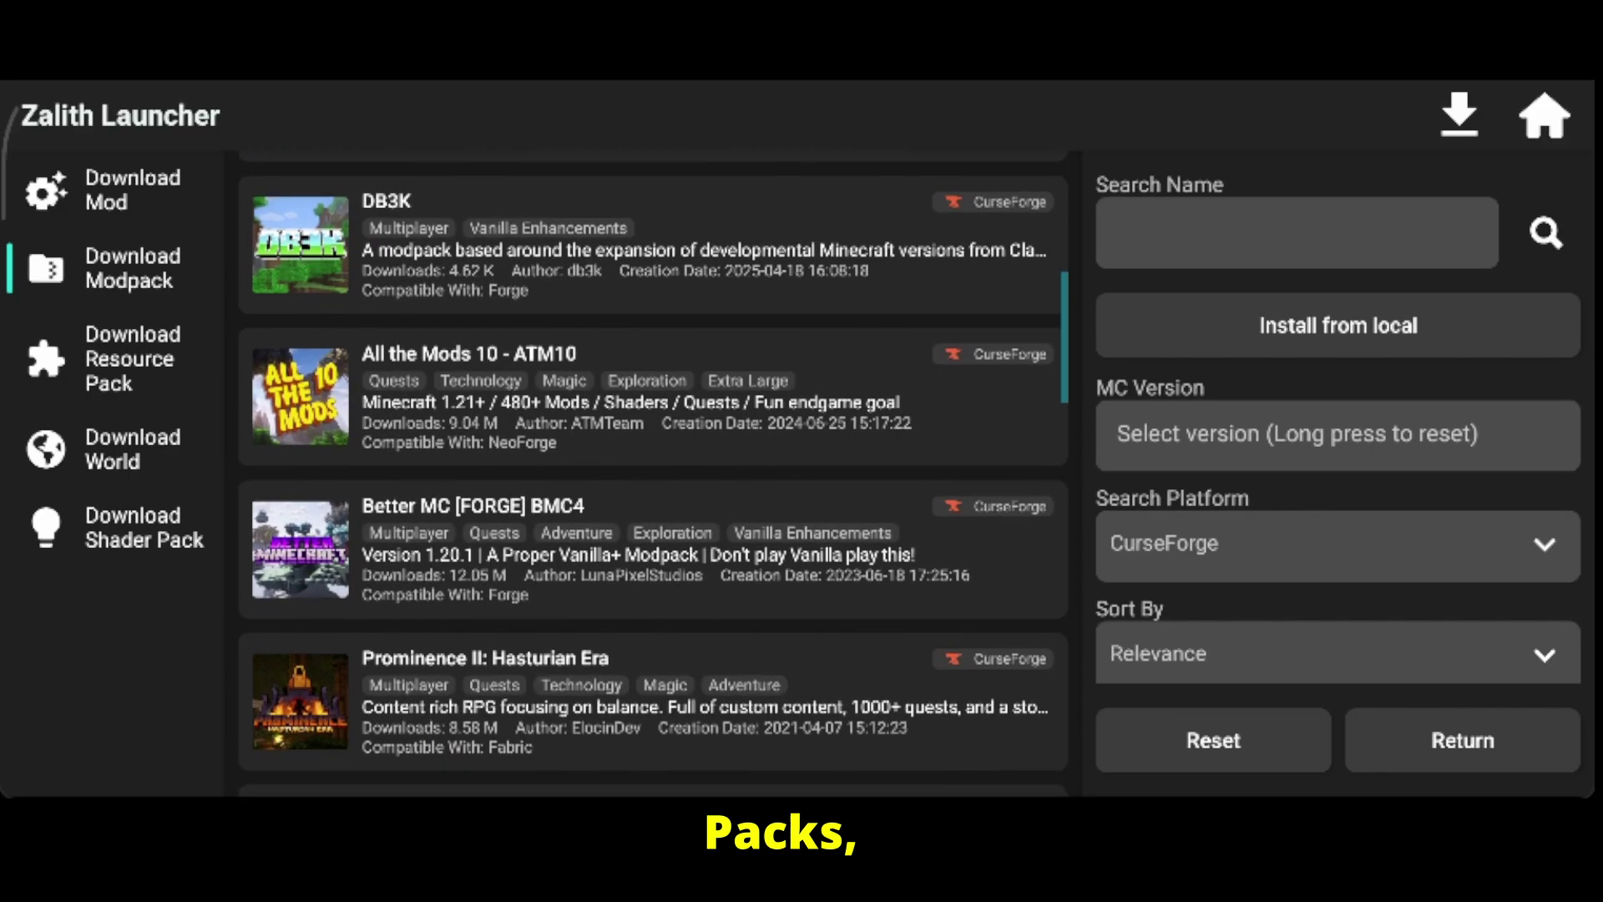
{"action": "scroll", "coordinate": [654, 474], "scroll_direction": "down", "scroll_amount": 7}
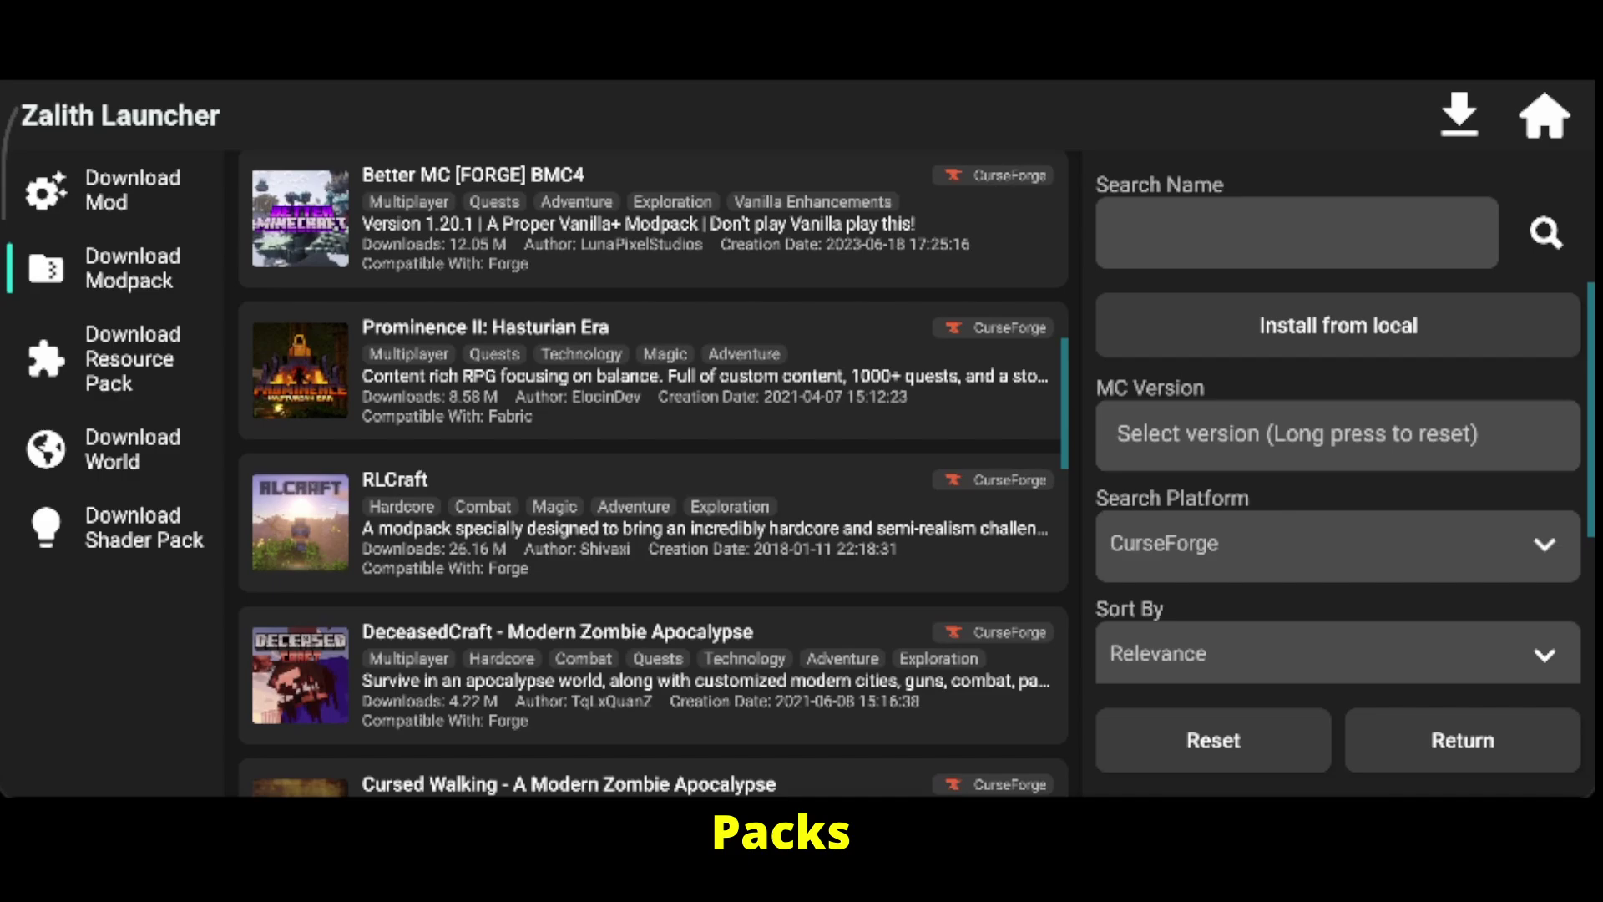
{"action": "scroll", "coordinate": [654, 474], "scroll_direction": "down", "scroll_amount": 7}
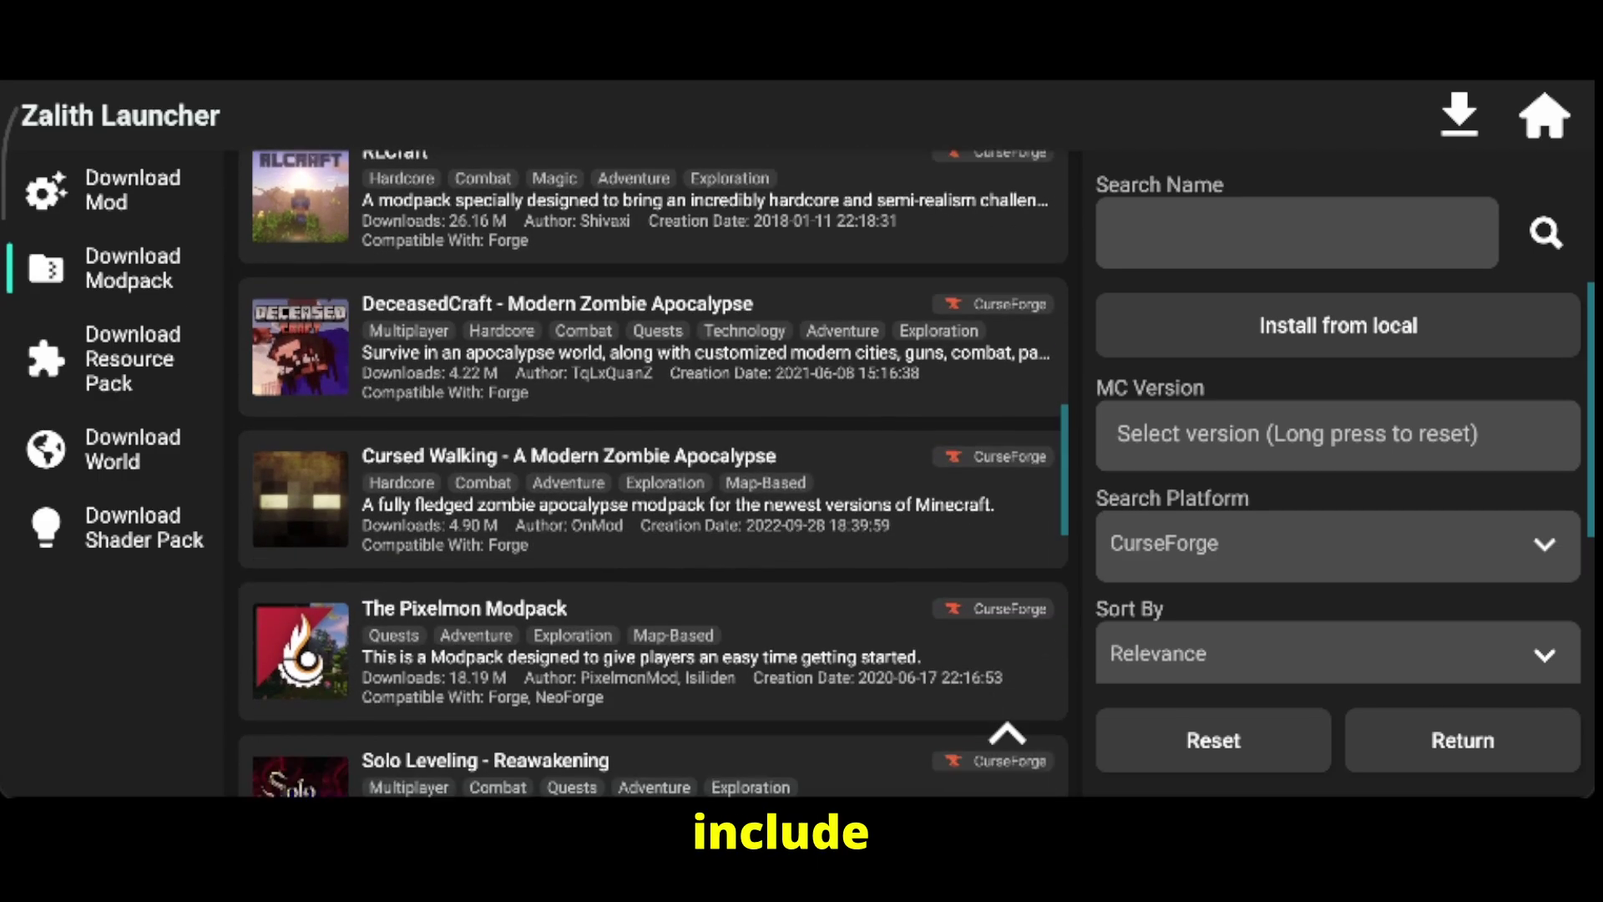
{"action": "scroll", "coordinate": [654, 473], "scroll_direction": "down", "scroll_amount": 3}
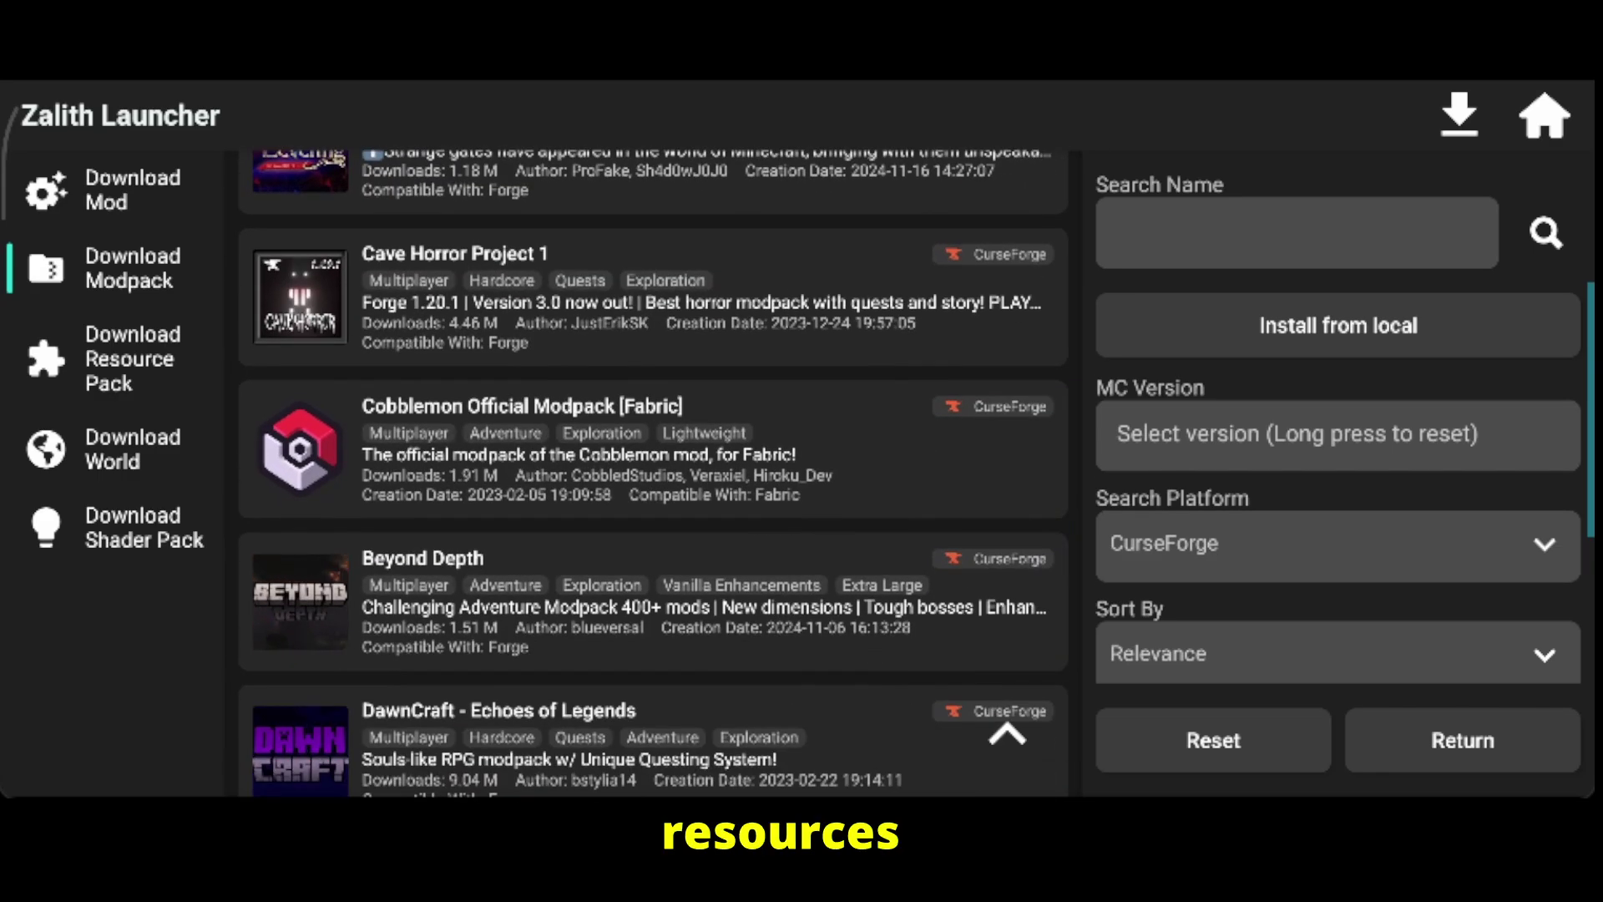
{"action": "scroll", "coordinate": [654, 473], "scroll_direction": "down", "scroll_amount": 7}
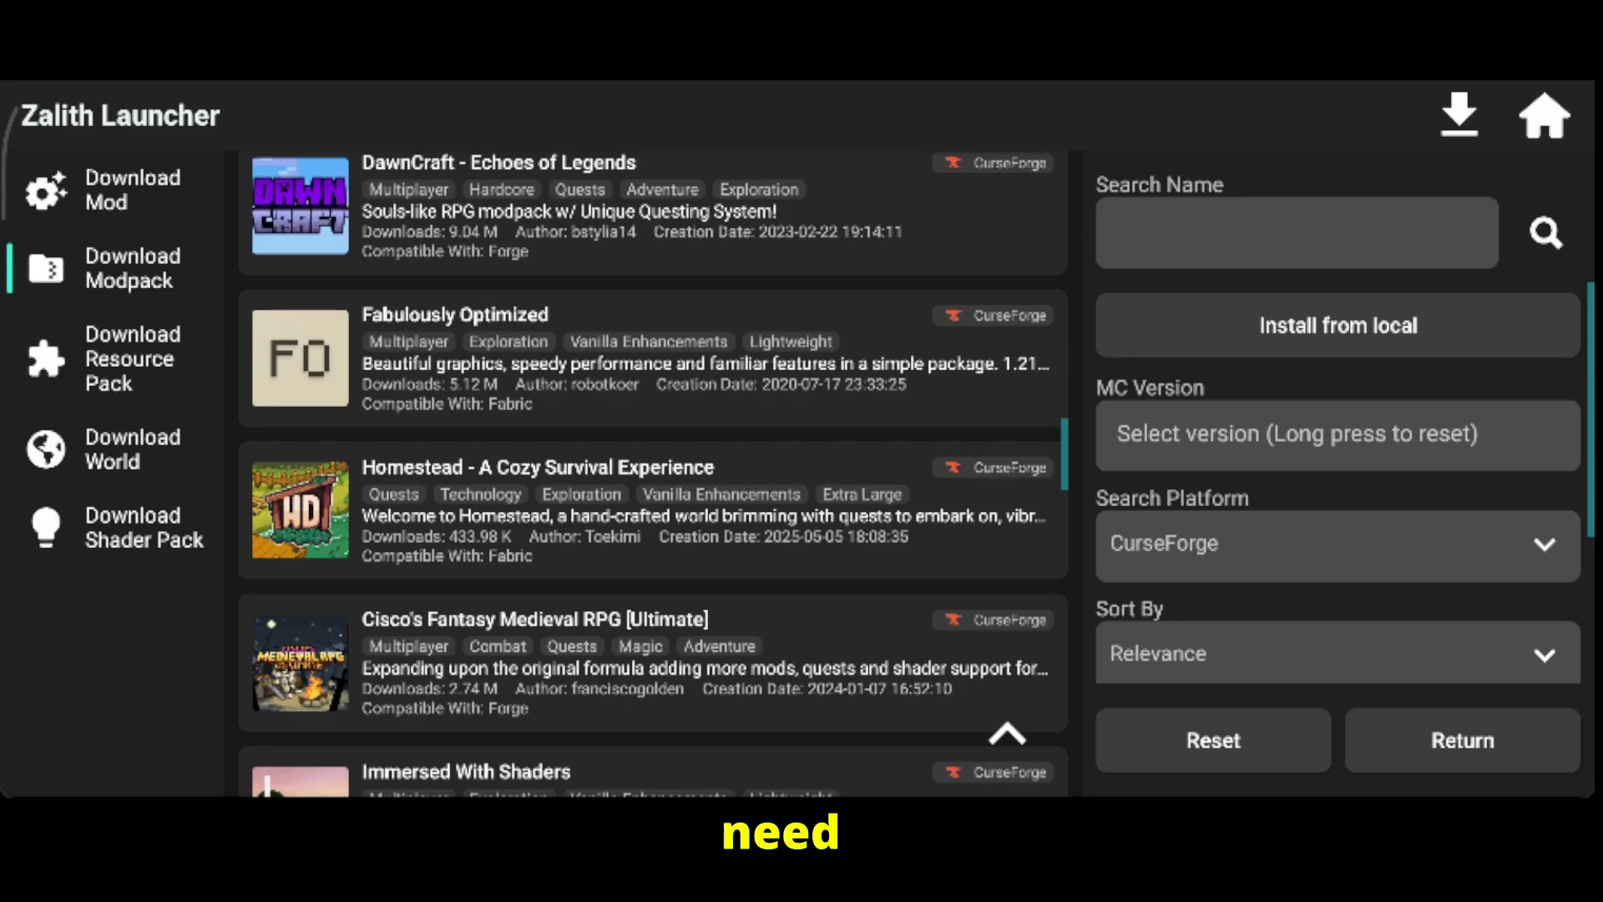
{"action": "scroll", "coordinate": [654, 473], "scroll_direction": "down", "scroll_amount": 5}
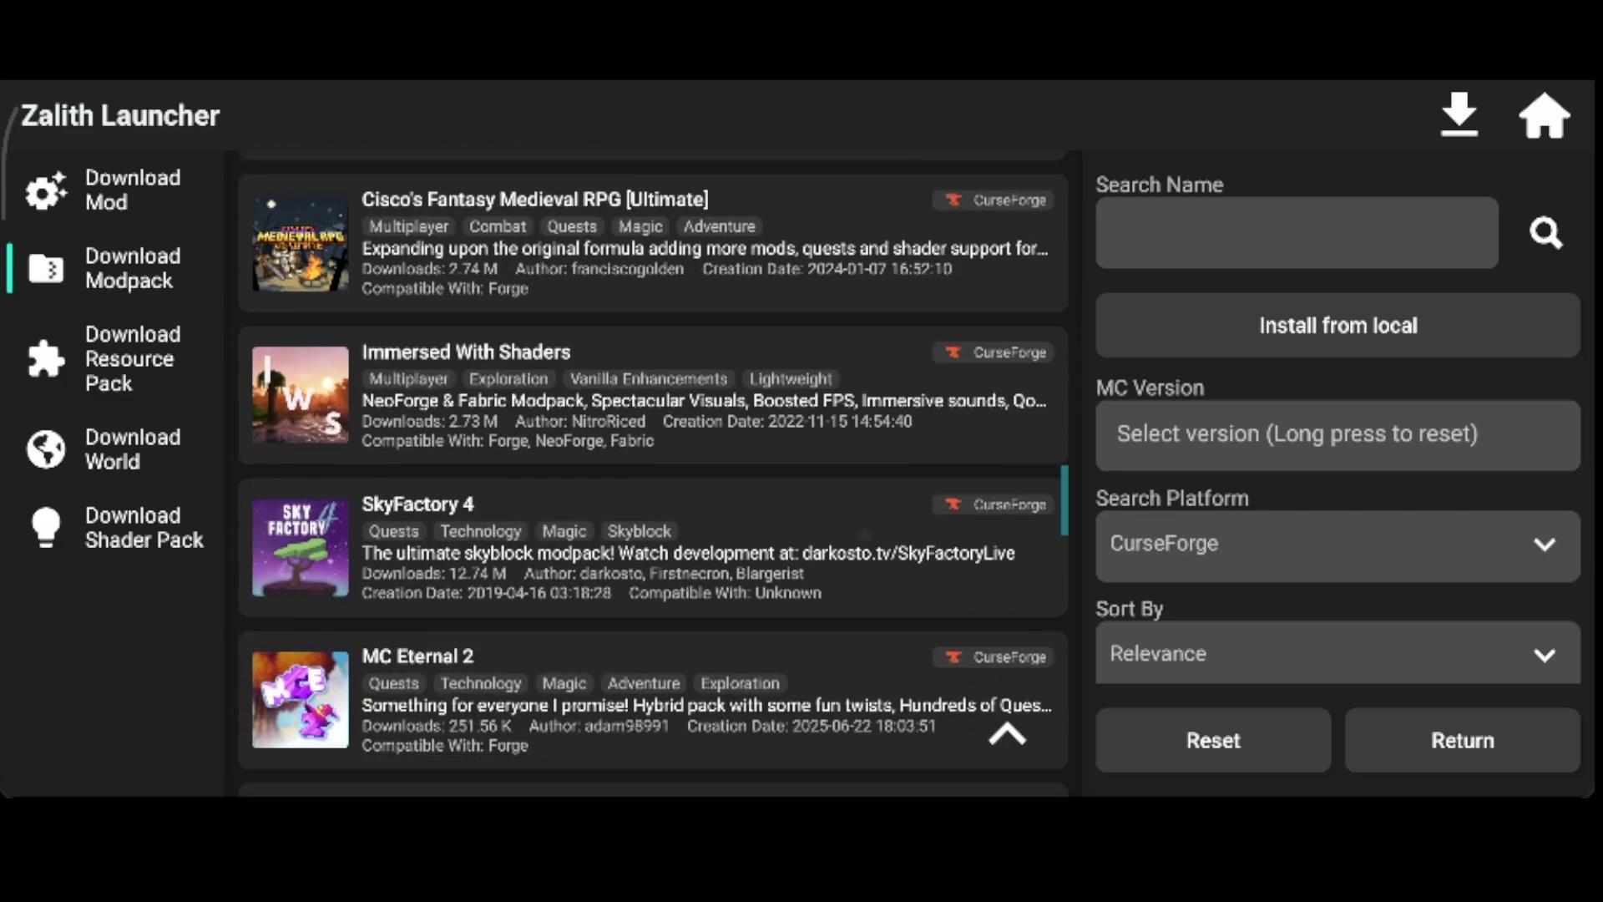
{"action": "scroll", "coordinate": [653, 473], "scroll_direction": "up", "scroll_amount": 7}
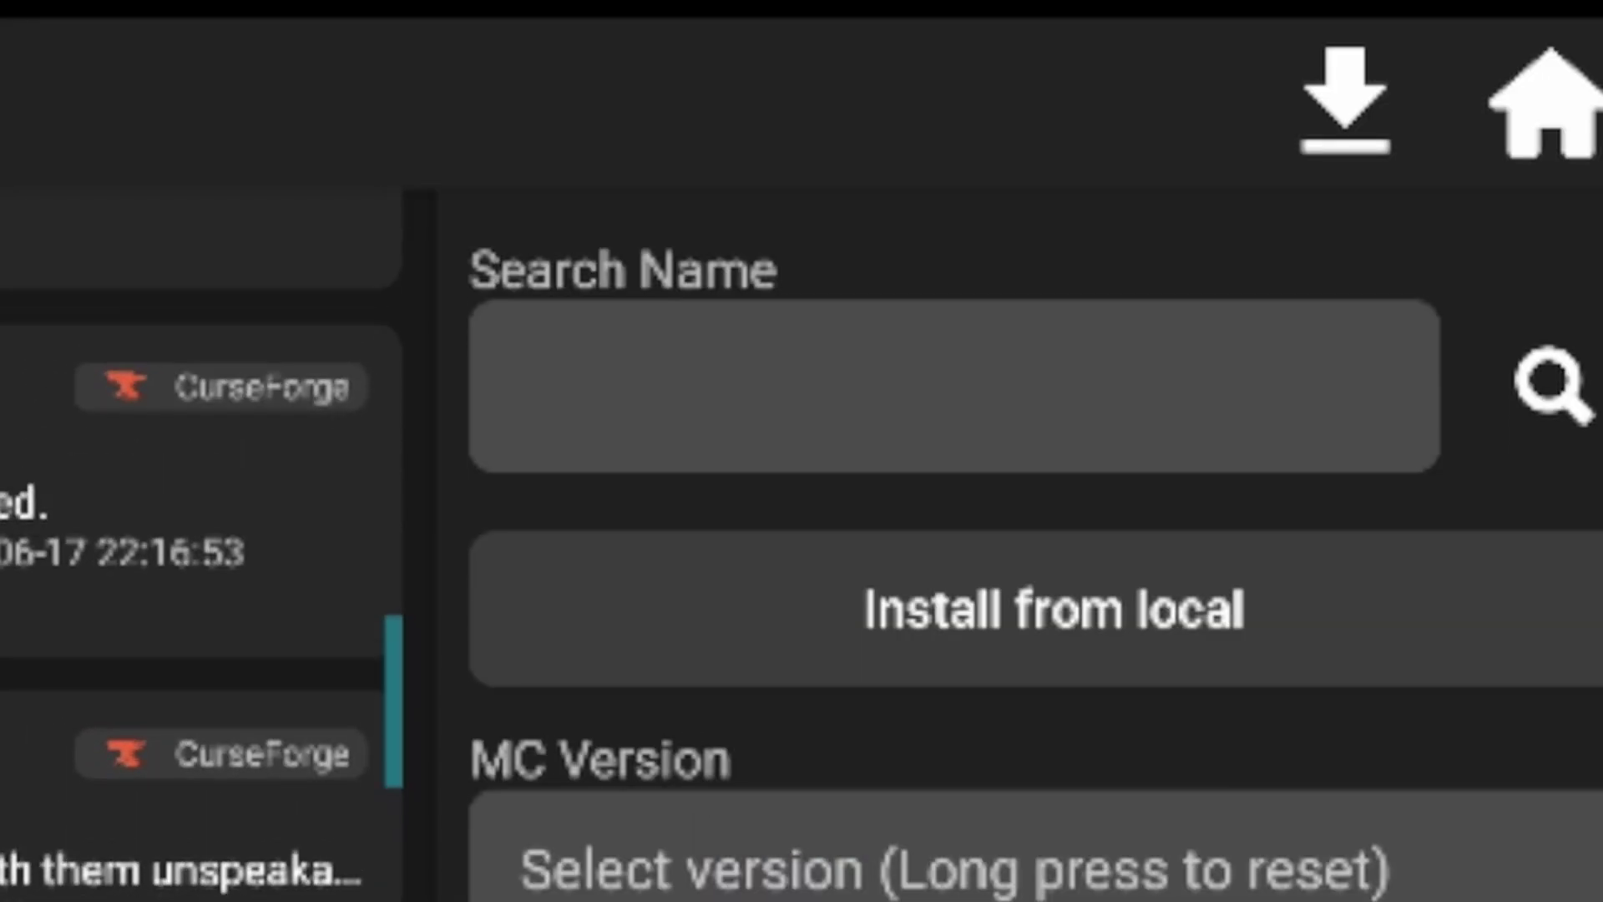
{"action": "scroll", "coordinate": [1336, 484], "scroll_direction": "down", "scroll_amount": 1}
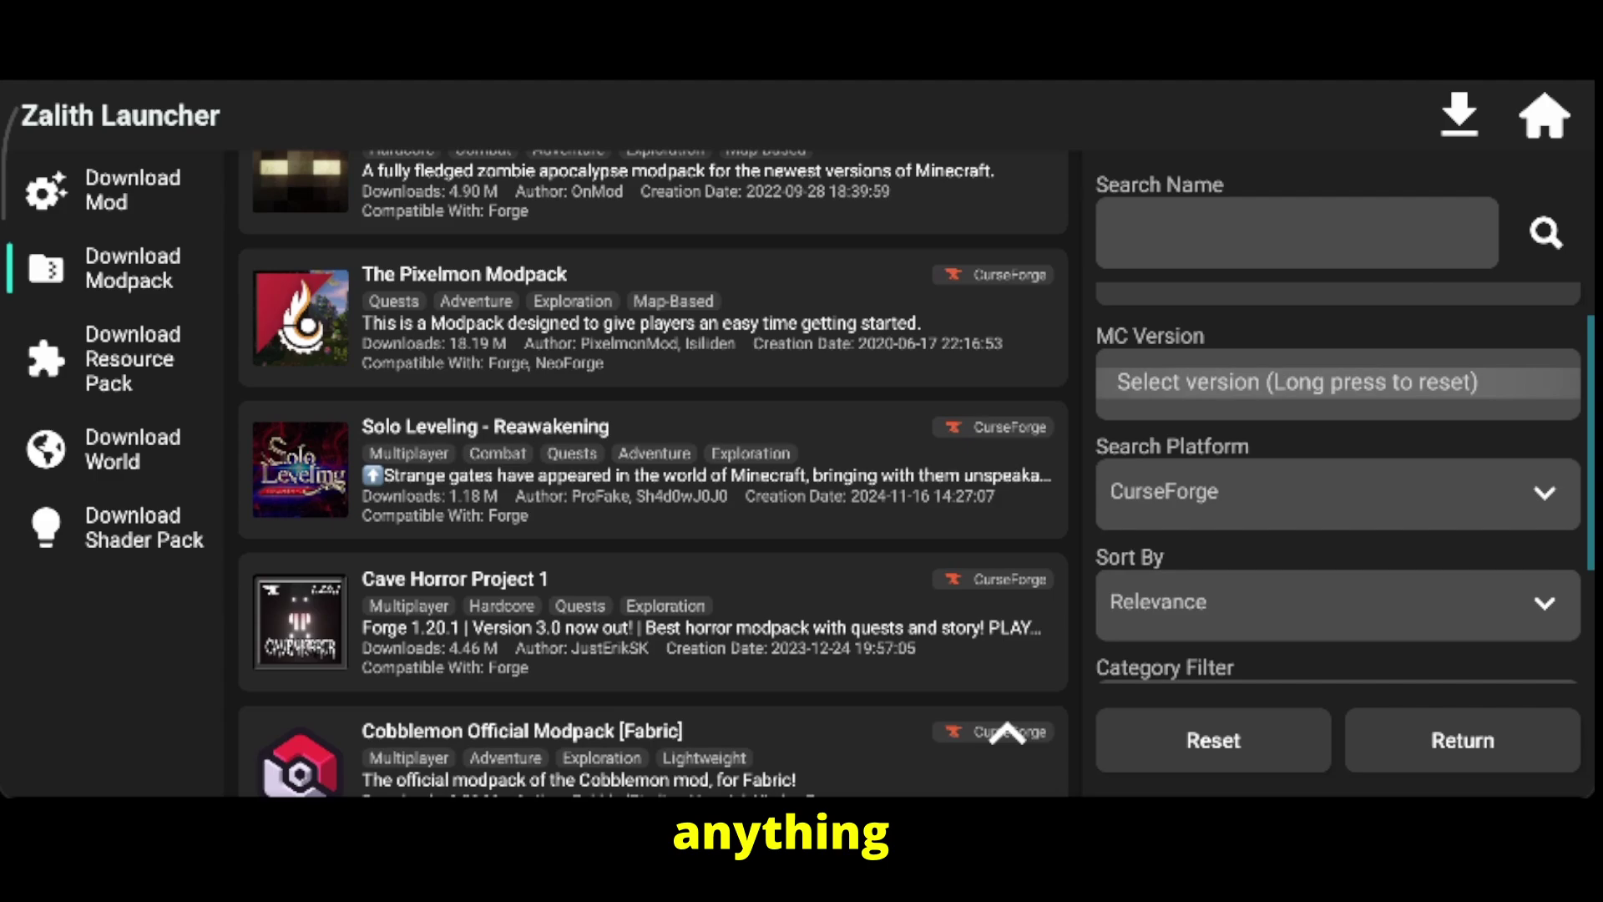
Step: Filter the modpack search to Minecraft version 1.21.7
{"action": "left_click", "coordinate": [1297, 382]}
{"action": "scroll", "coordinate": [798, 534], "scroll_direction": "down", "scroll_amount": 3}
{"action": "scroll", "coordinate": [798, 535], "scroll_direction": "up", "scroll_amount": 3}
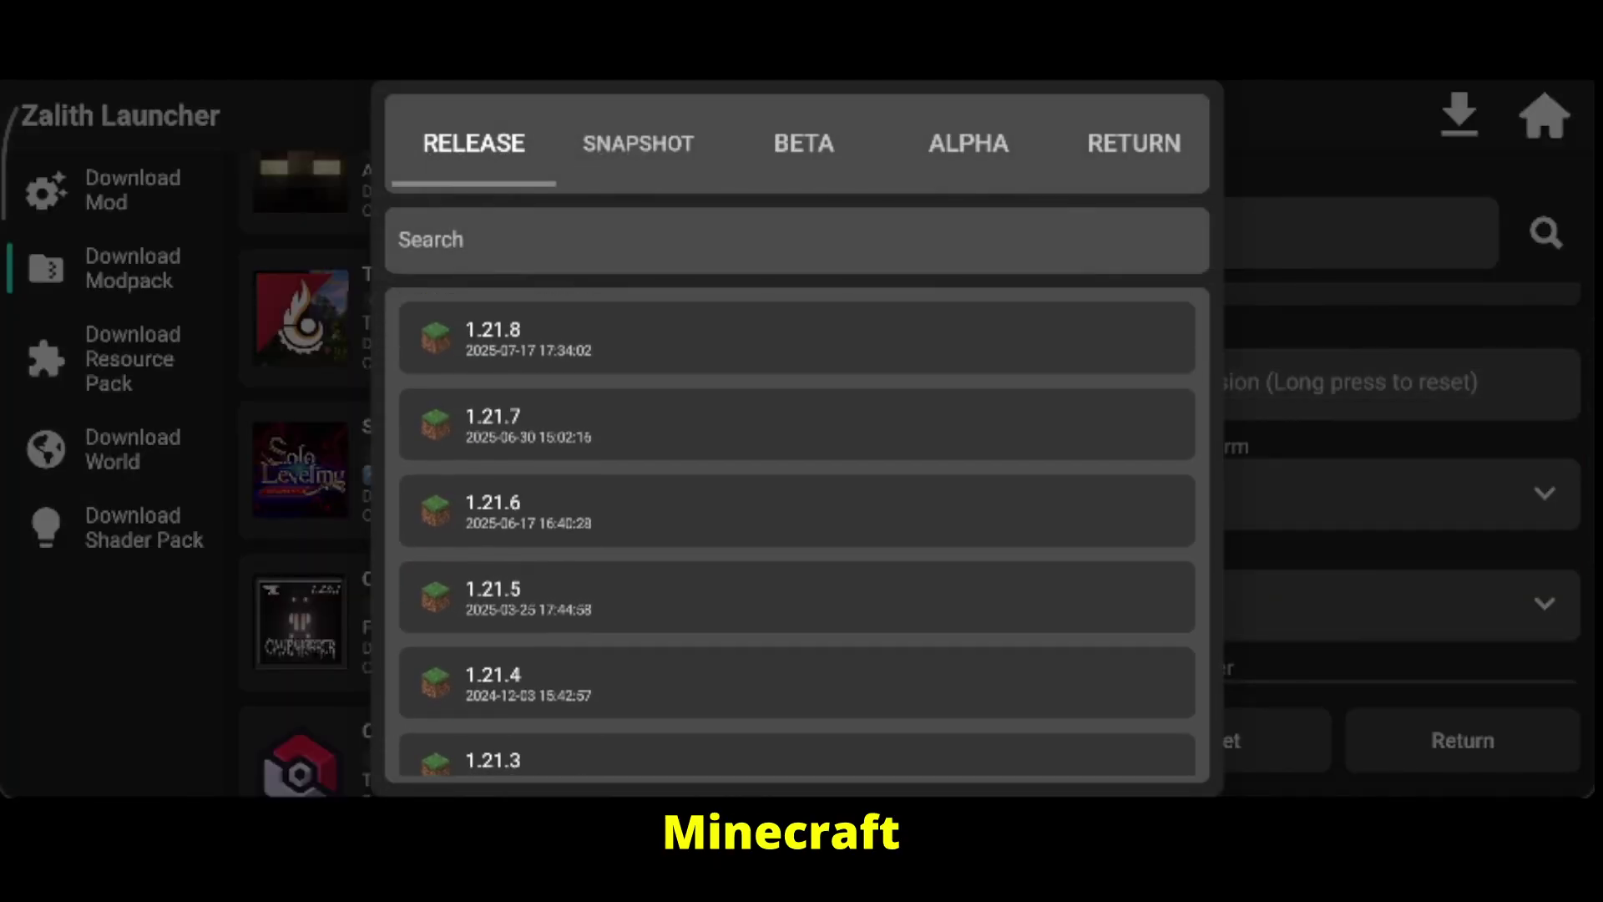
{"action": "scroll", "coordinate": [797, 535], "scroll_direction": "down", "scroll_amount": 3}
{"action": "scroll", "coordinate": [797, 534], "scroll_direction": "up", "scroll_amount": 3}
{"action": "left_click", "coordinate": [798, 678]}
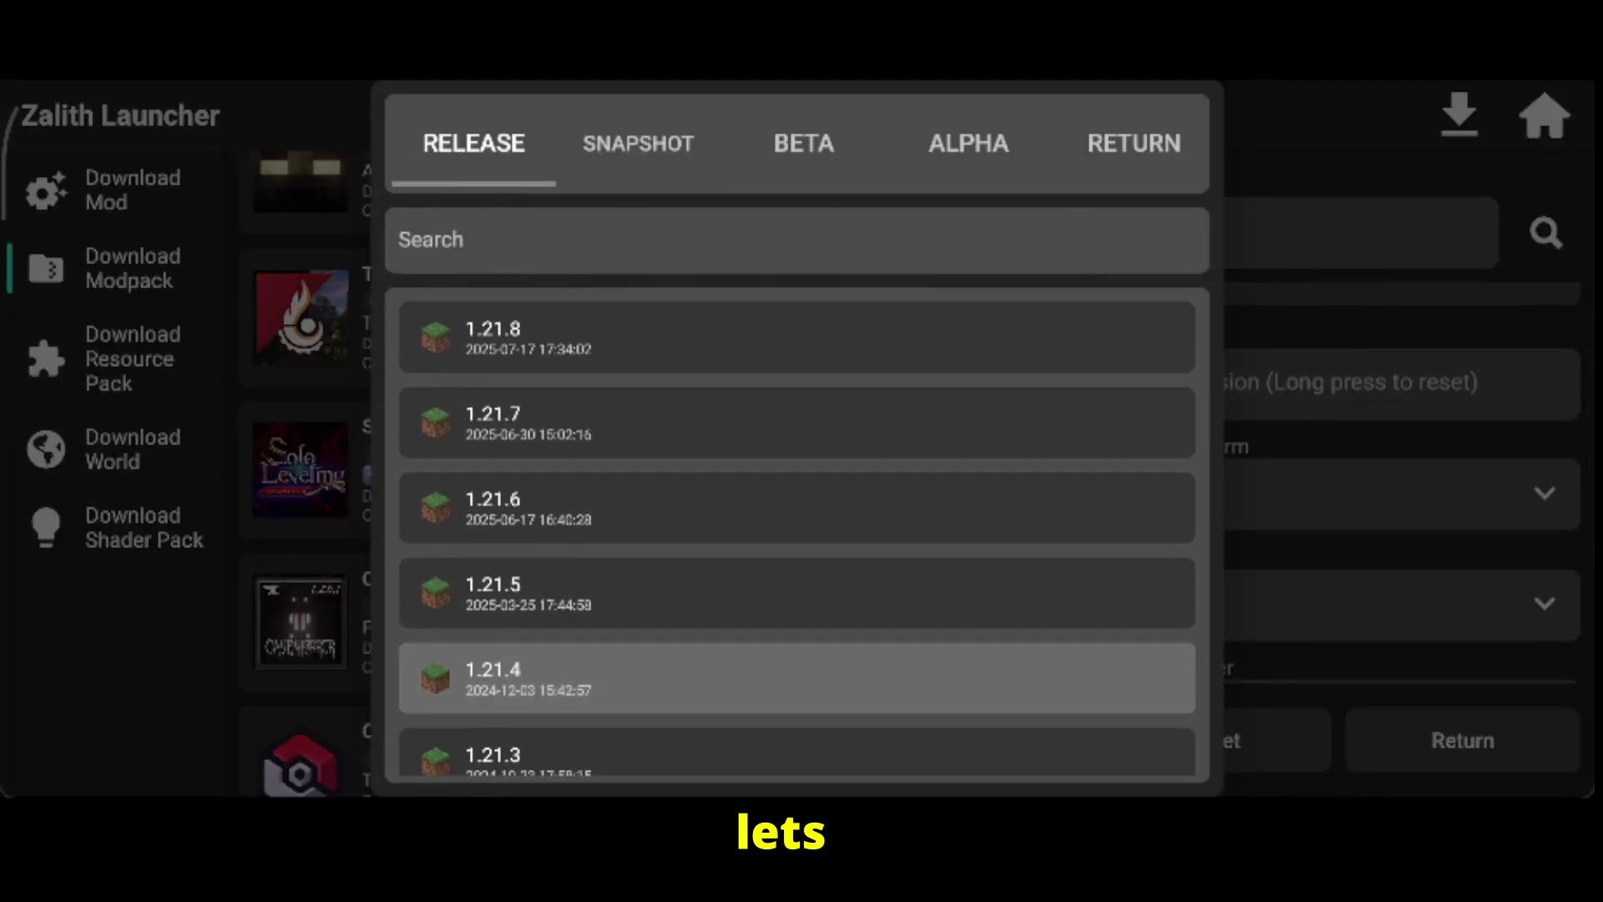
{"action": "left_click", "coordinate": [797, 422]}
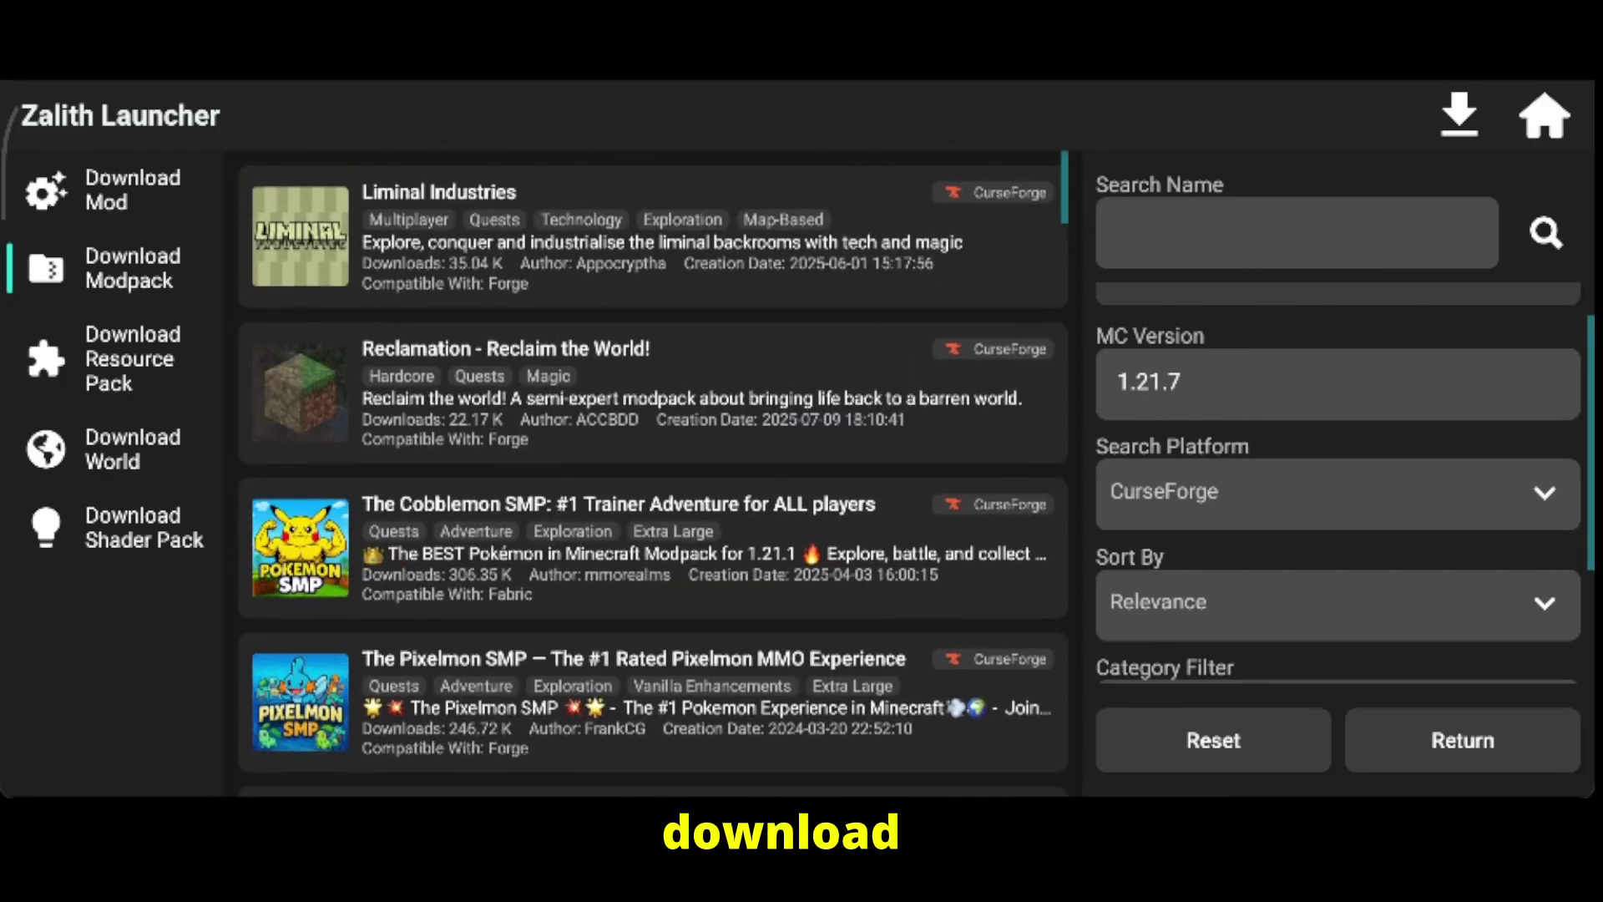
Step: Switch the search platform from CurseForge to Modrinth and clear the version filter
{"action": "left_click", "coordinate": [1336, 492]}
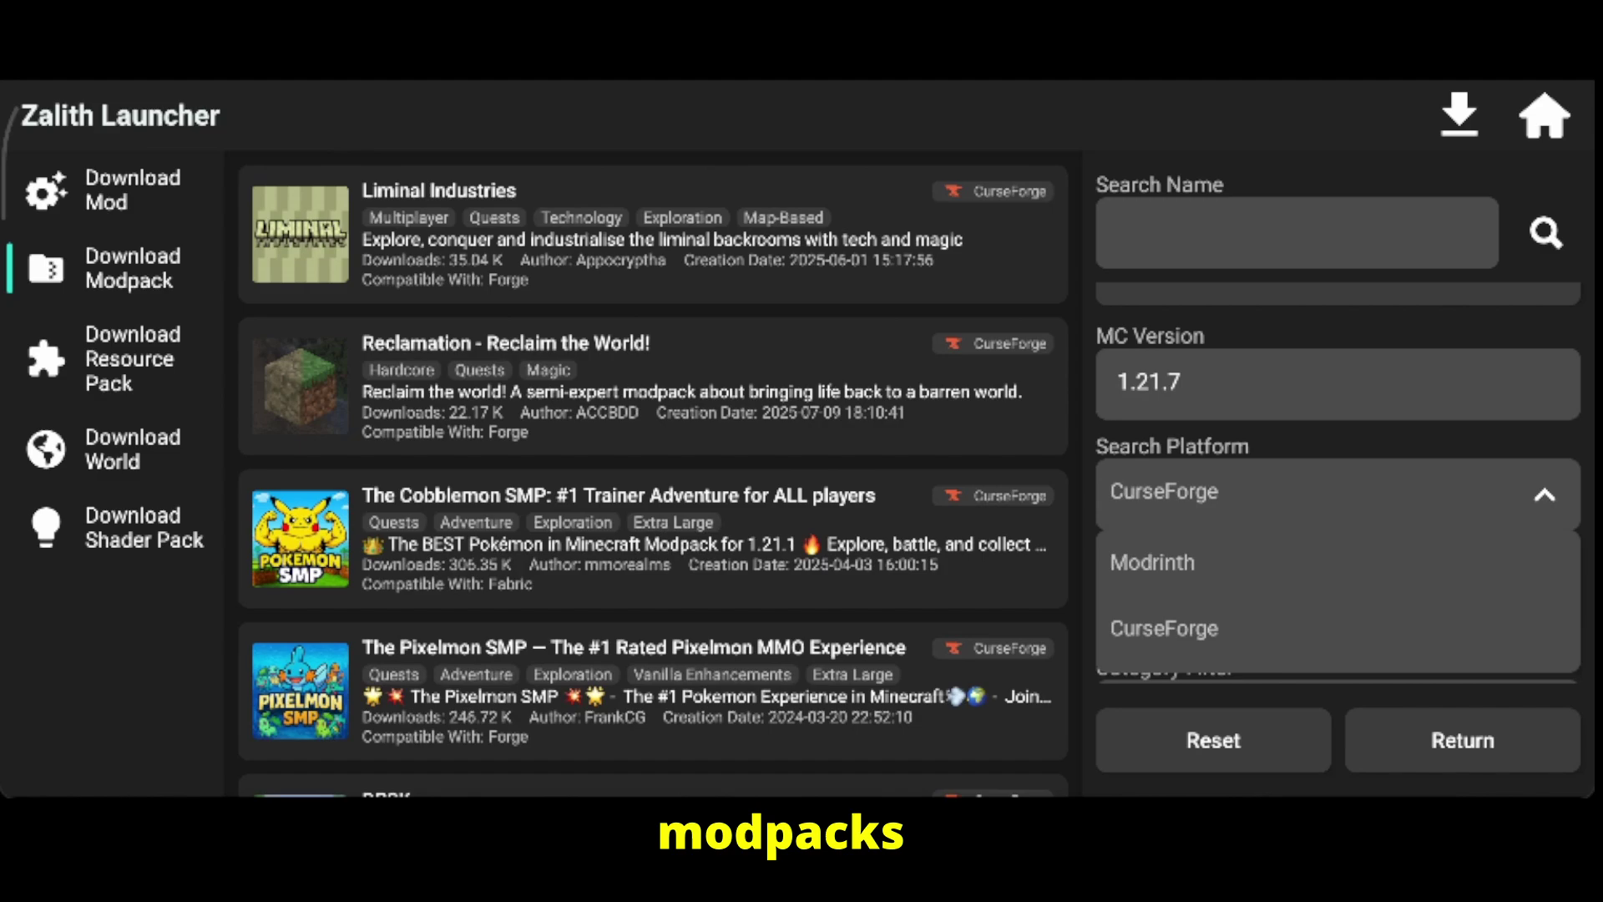
{"action": "left_click", "coordinate": [1153, 562]}
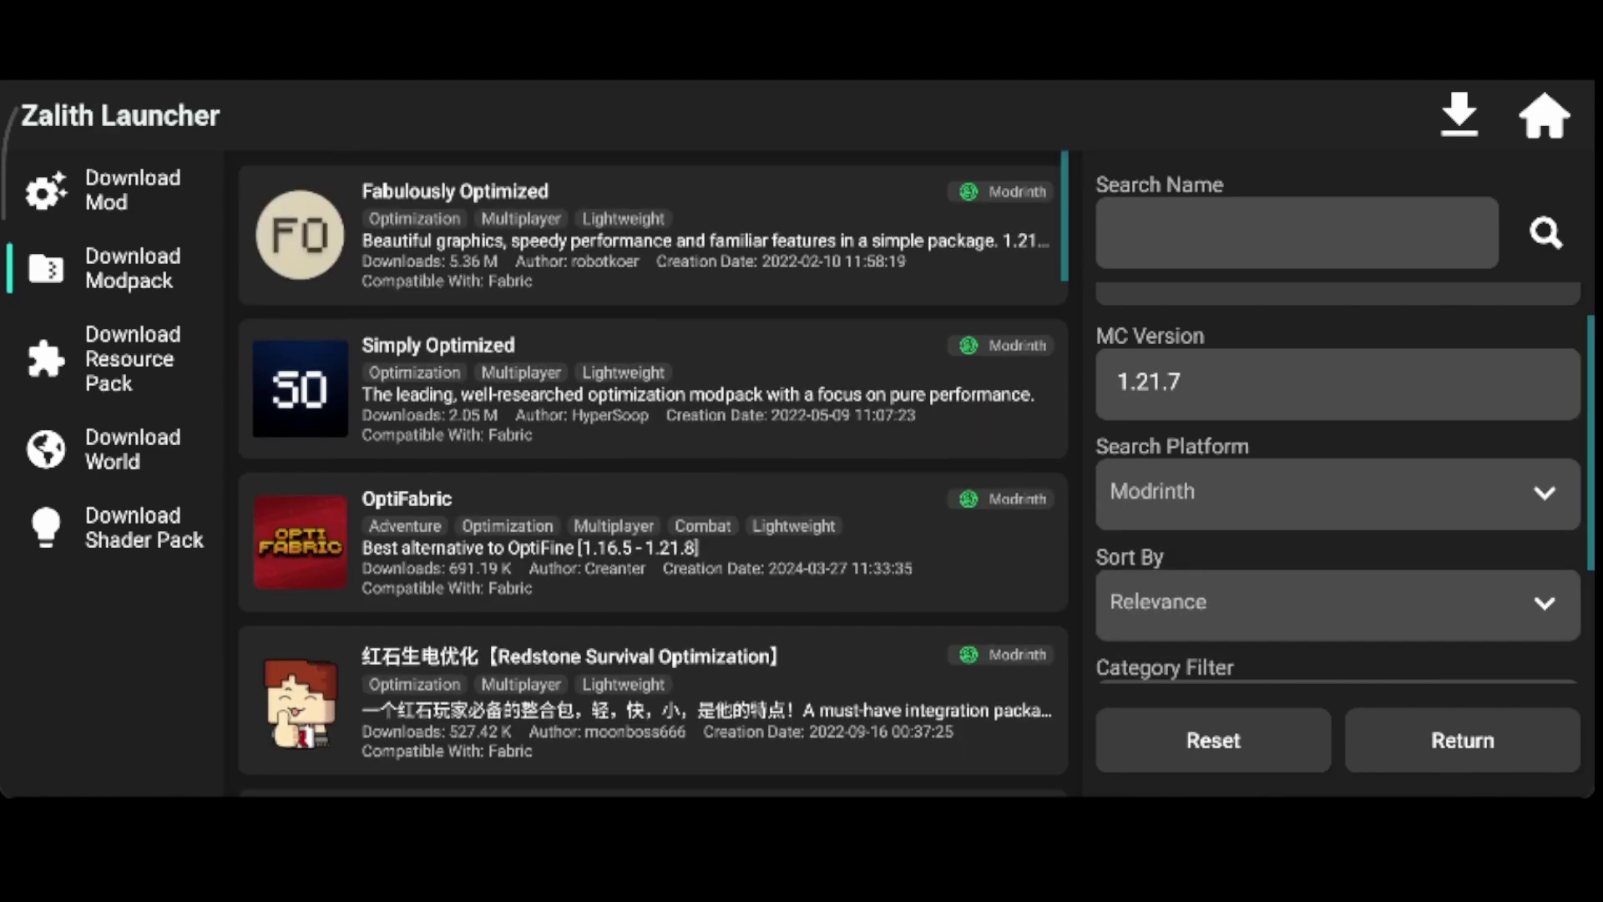
{"action": "left_click", "coordinate": [1213, 740]}
Step: Install Zombie Invade 100 Days v2.1 for 1.20.1 under its default name
{"action": "left_click", "coordinate": [918, 385]}
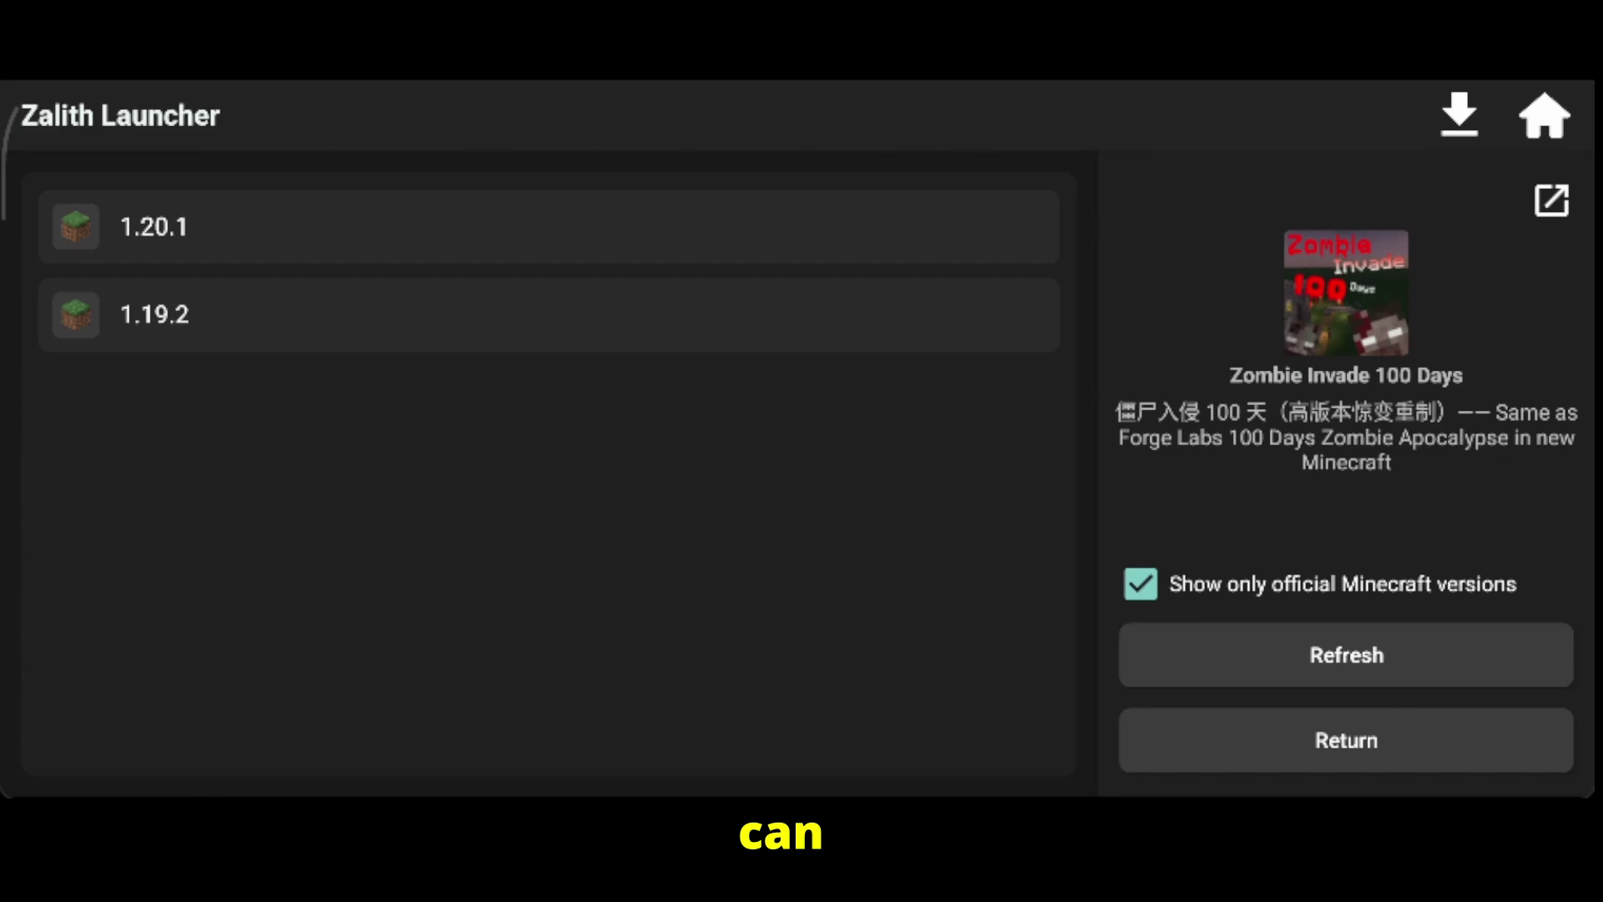
{"action": "left_click", "coordinate": [548, 227]}
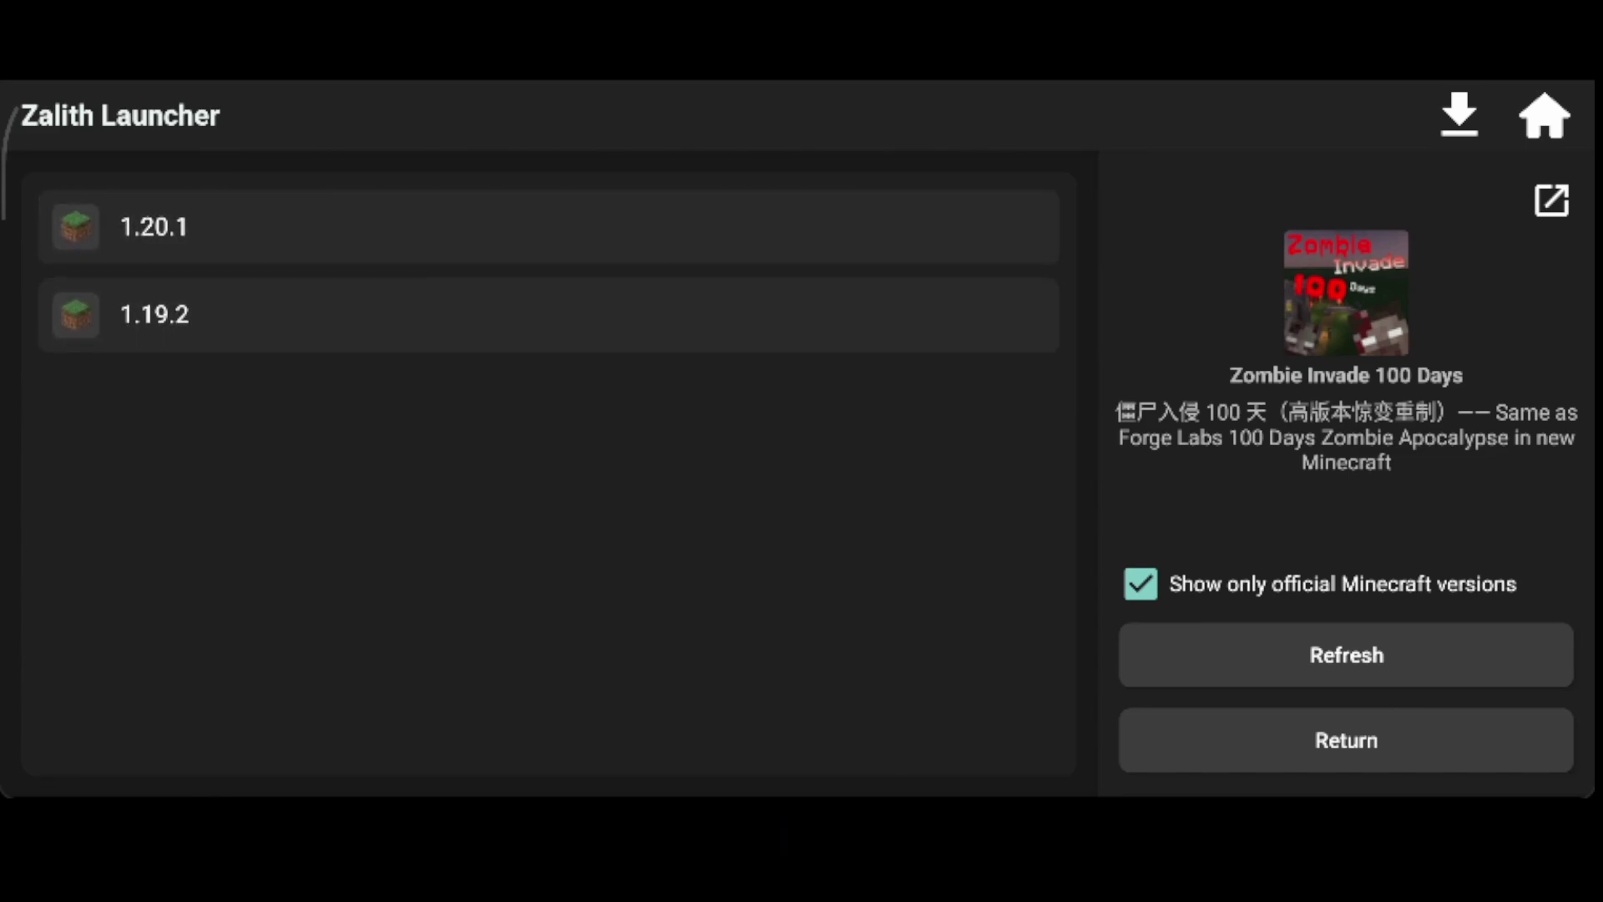
{"action": "left_click", "coordinate": [250, 227]}
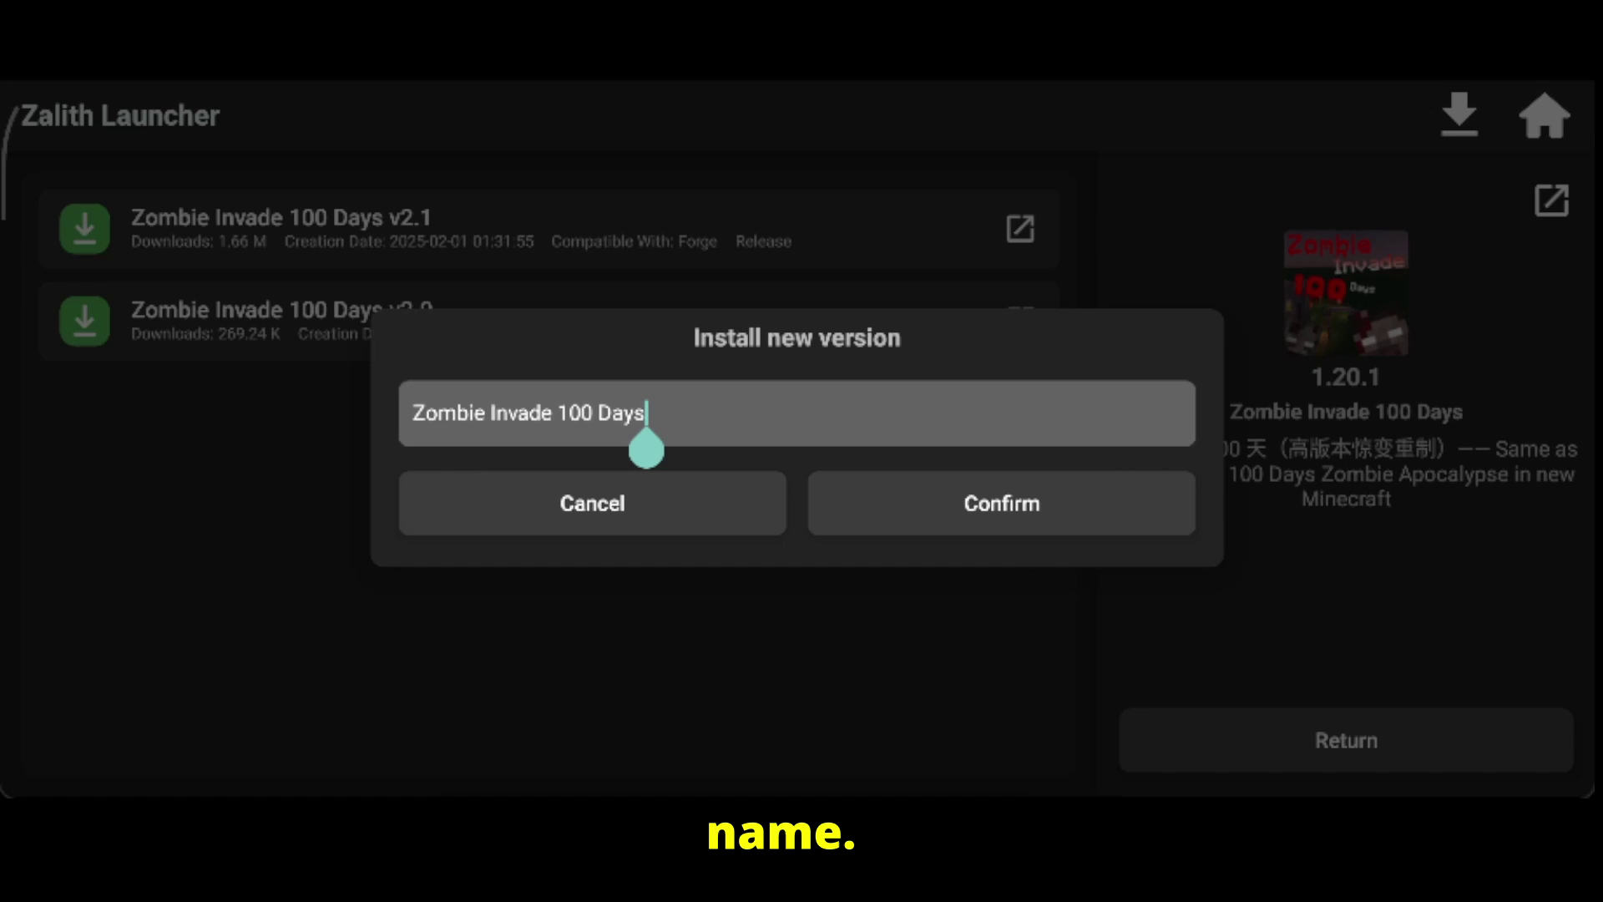
{"action": "left_click", "coordinate": [1001, 503]}
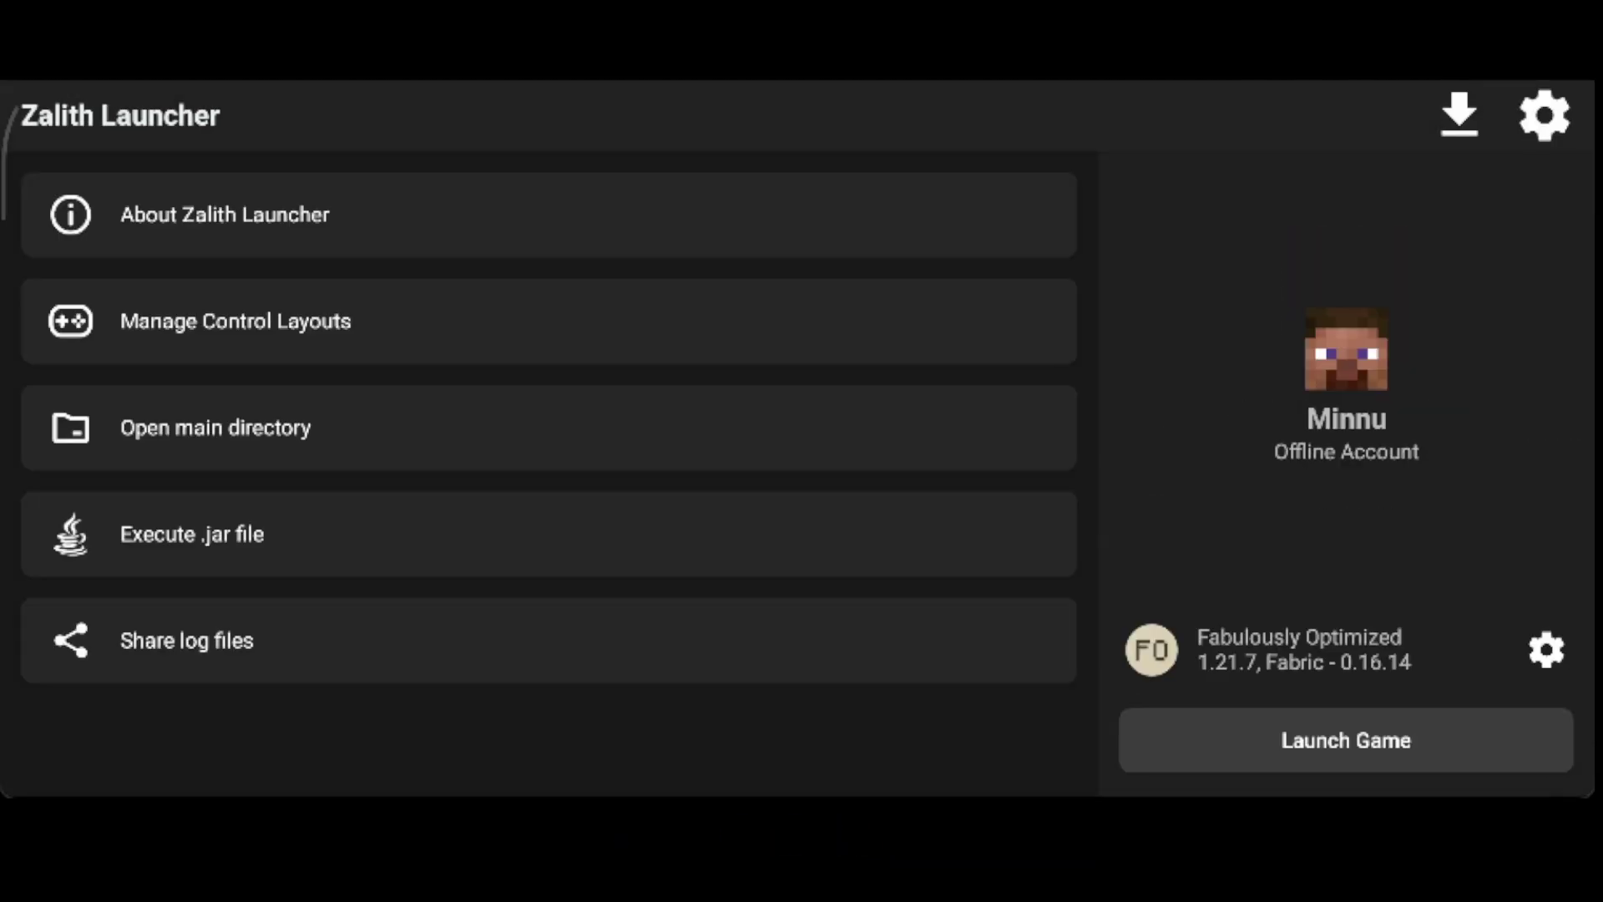
Step: Select Zombie Invade 100 Days (1.20.1, Forge 47.3.12) in Version Management as the version to play
{"action": "left_click", "coordinate": [1286, 649]}
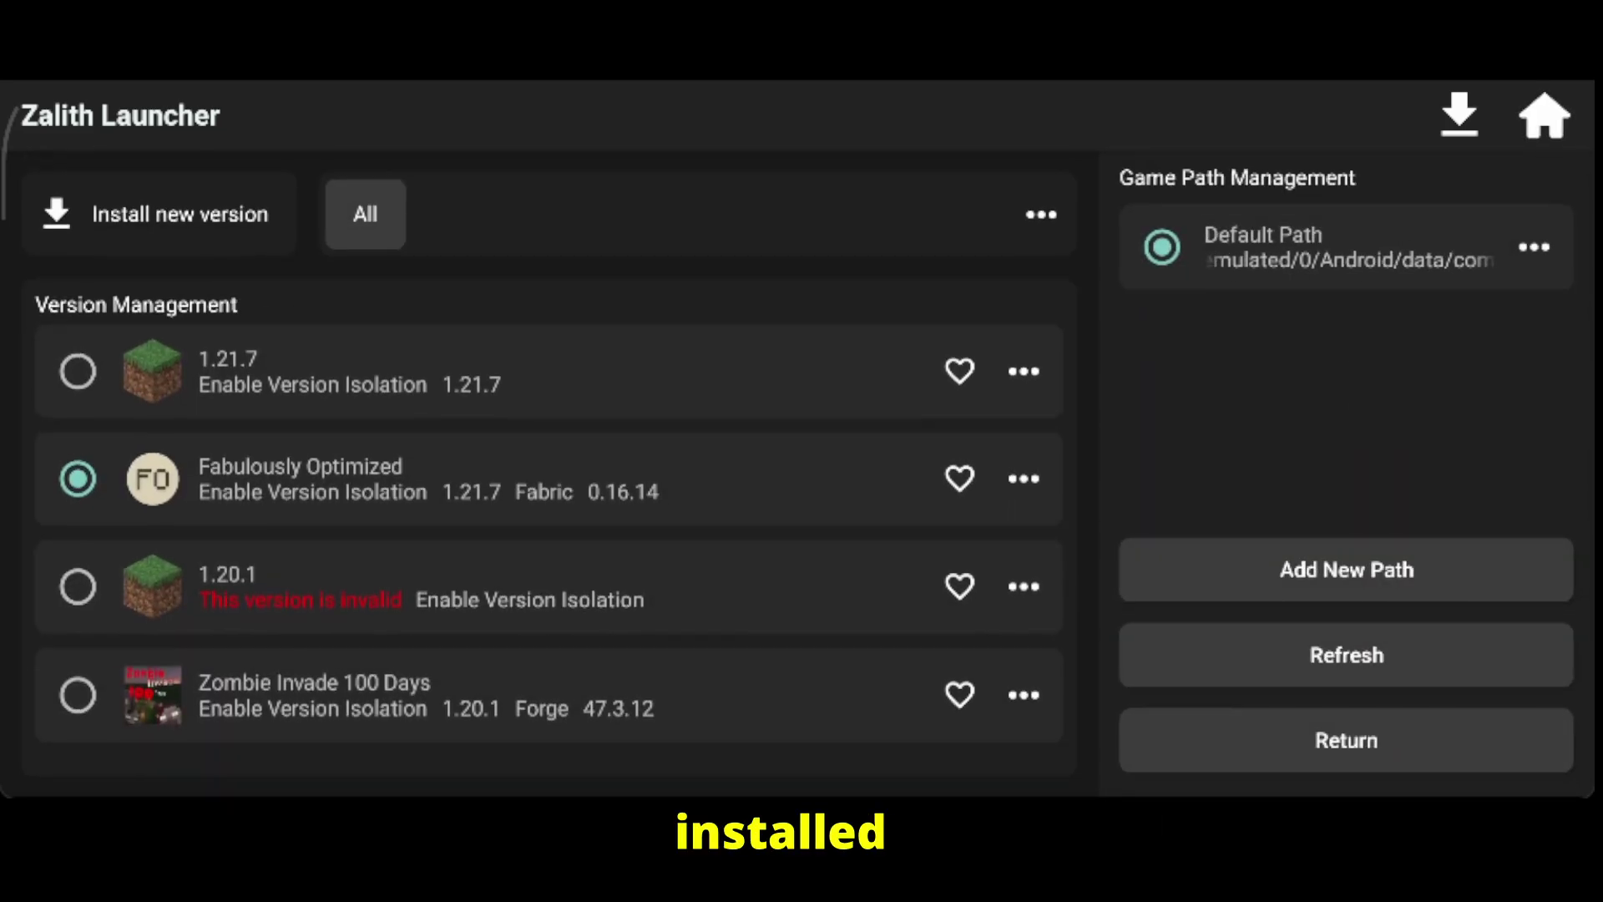
{"action": "left_click", "coordinate": [501, 697]}
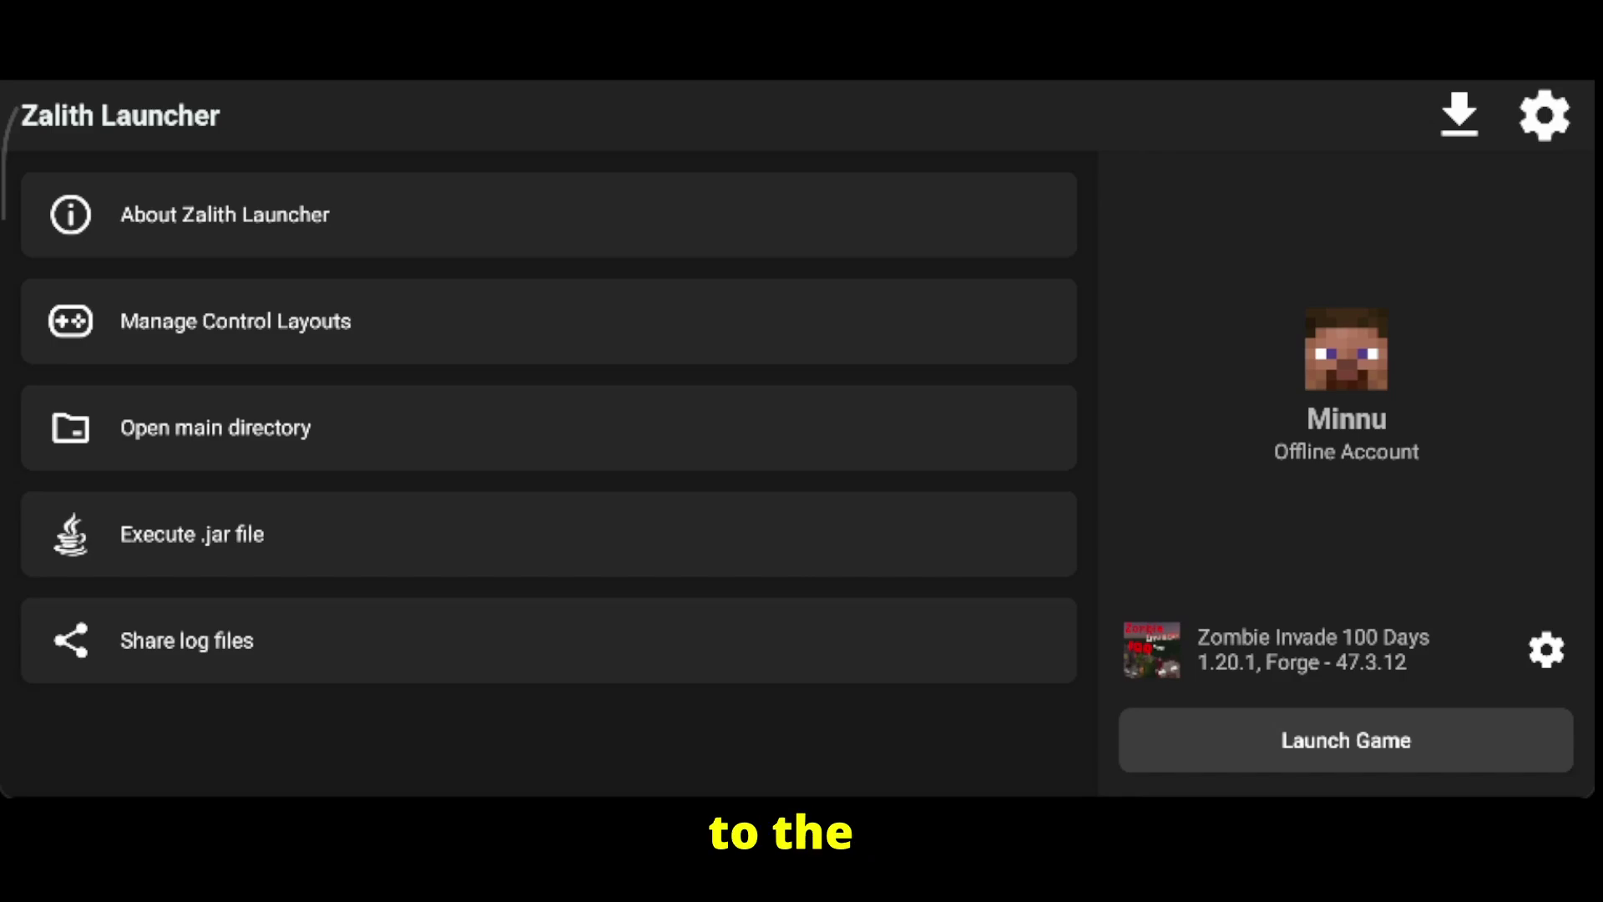
Step: Open the JEI mod page and pick version 15.20.0.112 from its Forge 1.20.1 releases
{"action": "left_click", "coordinate": [1460, 114]}
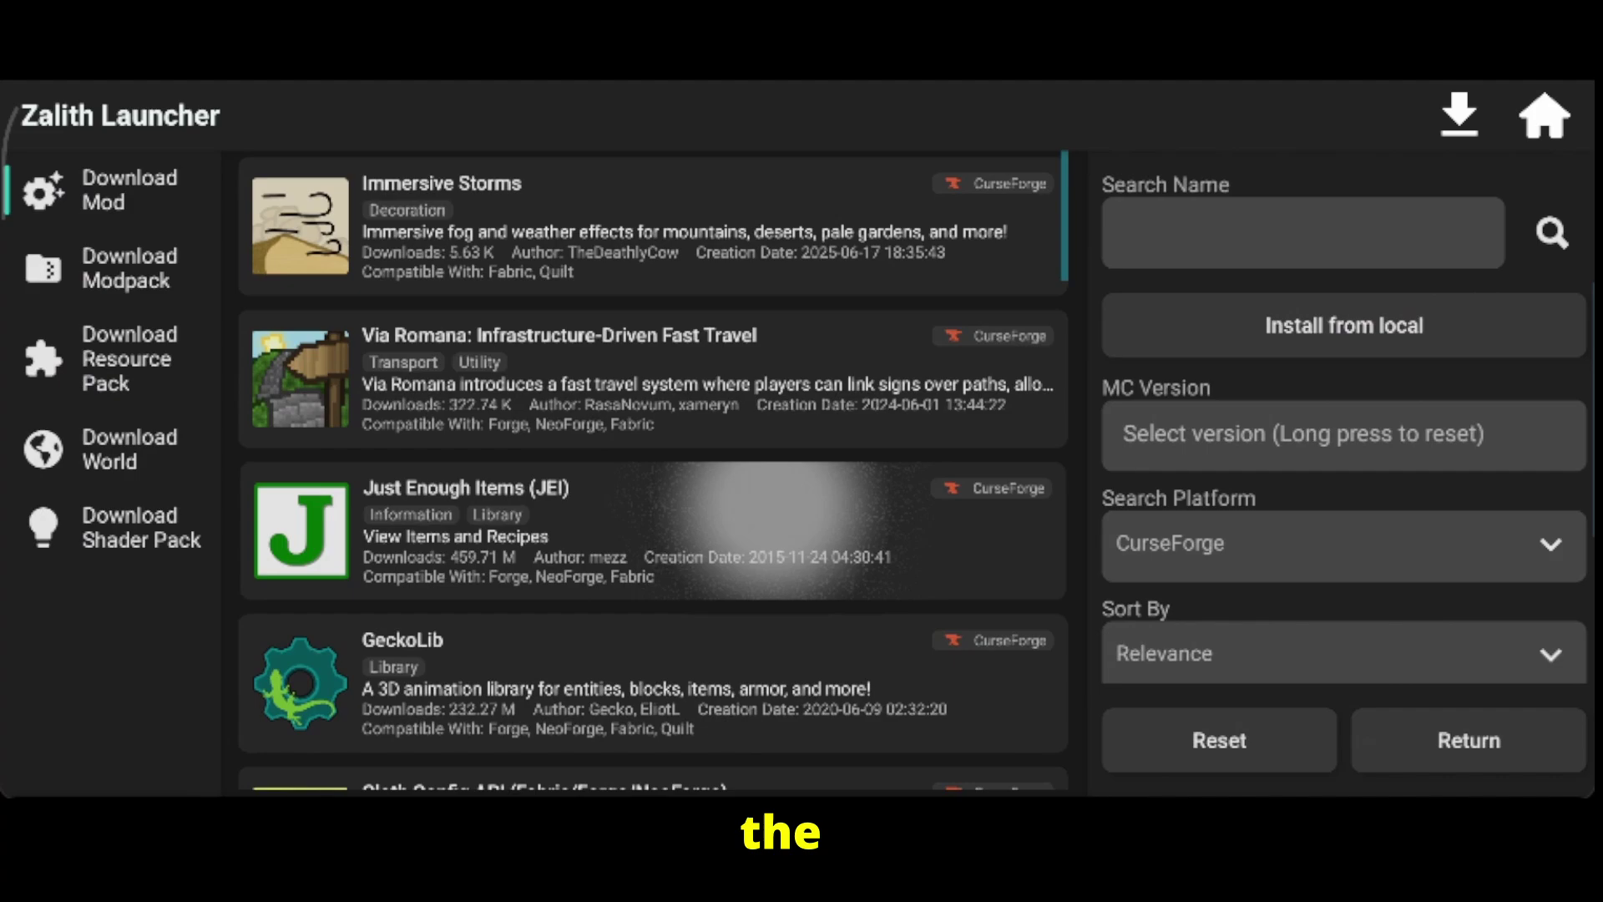
{"action": "left_click", "coordinate": [731, 501]}
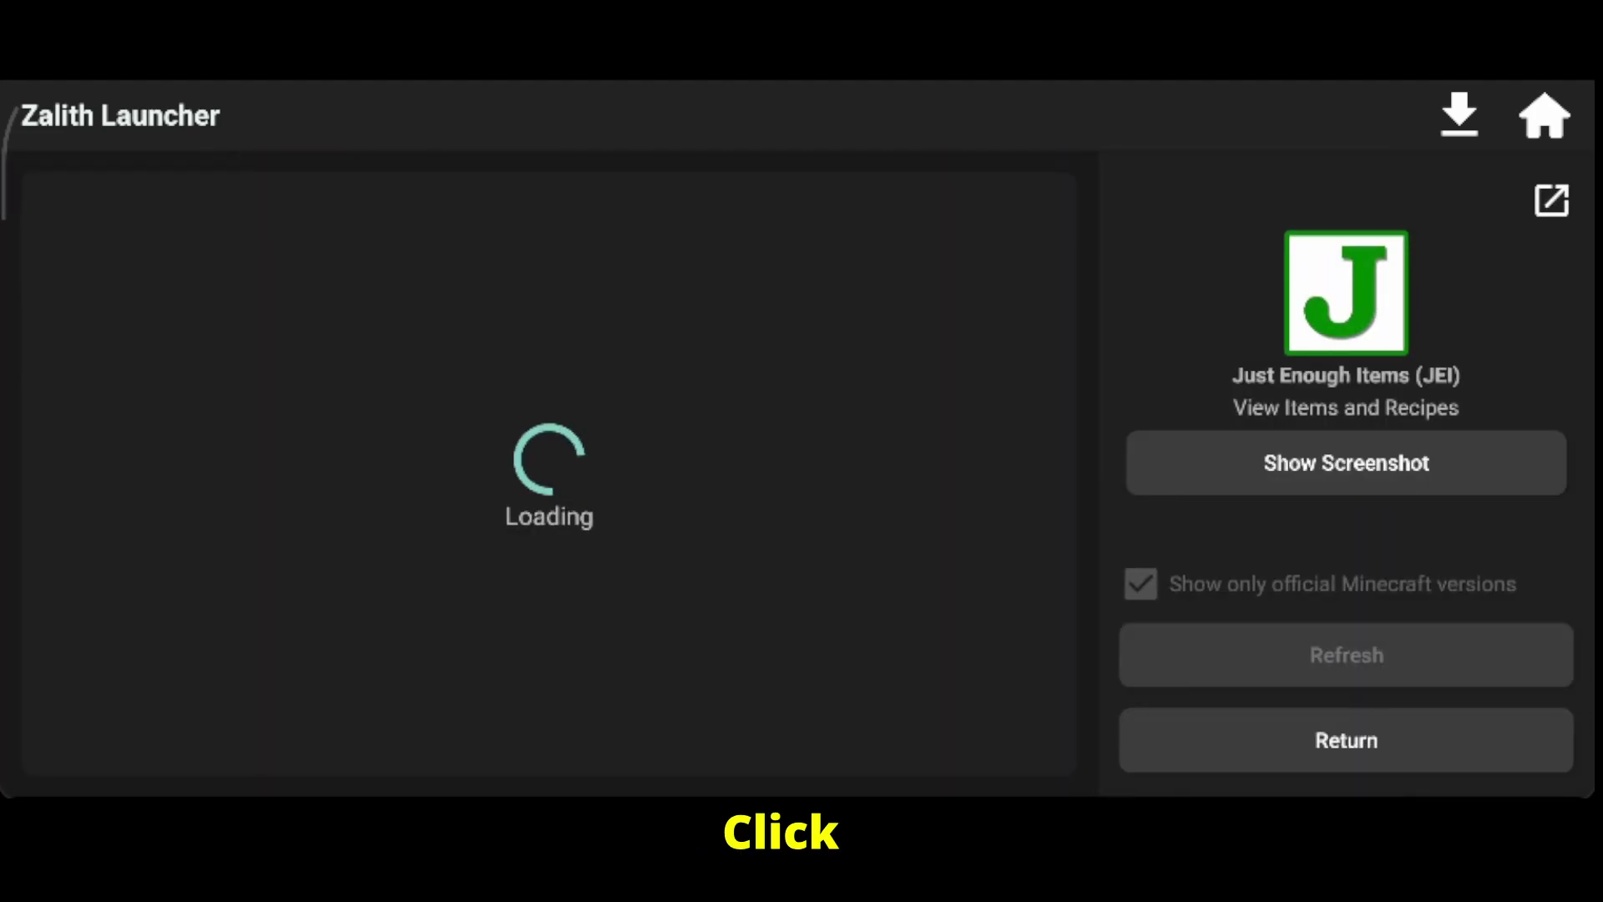
{"action": "scroll", "coordinate": [549, 468], "scroll_direction": "down", "scroll_amount": 10}
{"action": "scroll", "coordinate": [549, 467], "scroll_direction": "down", "scroll_amount": 2}
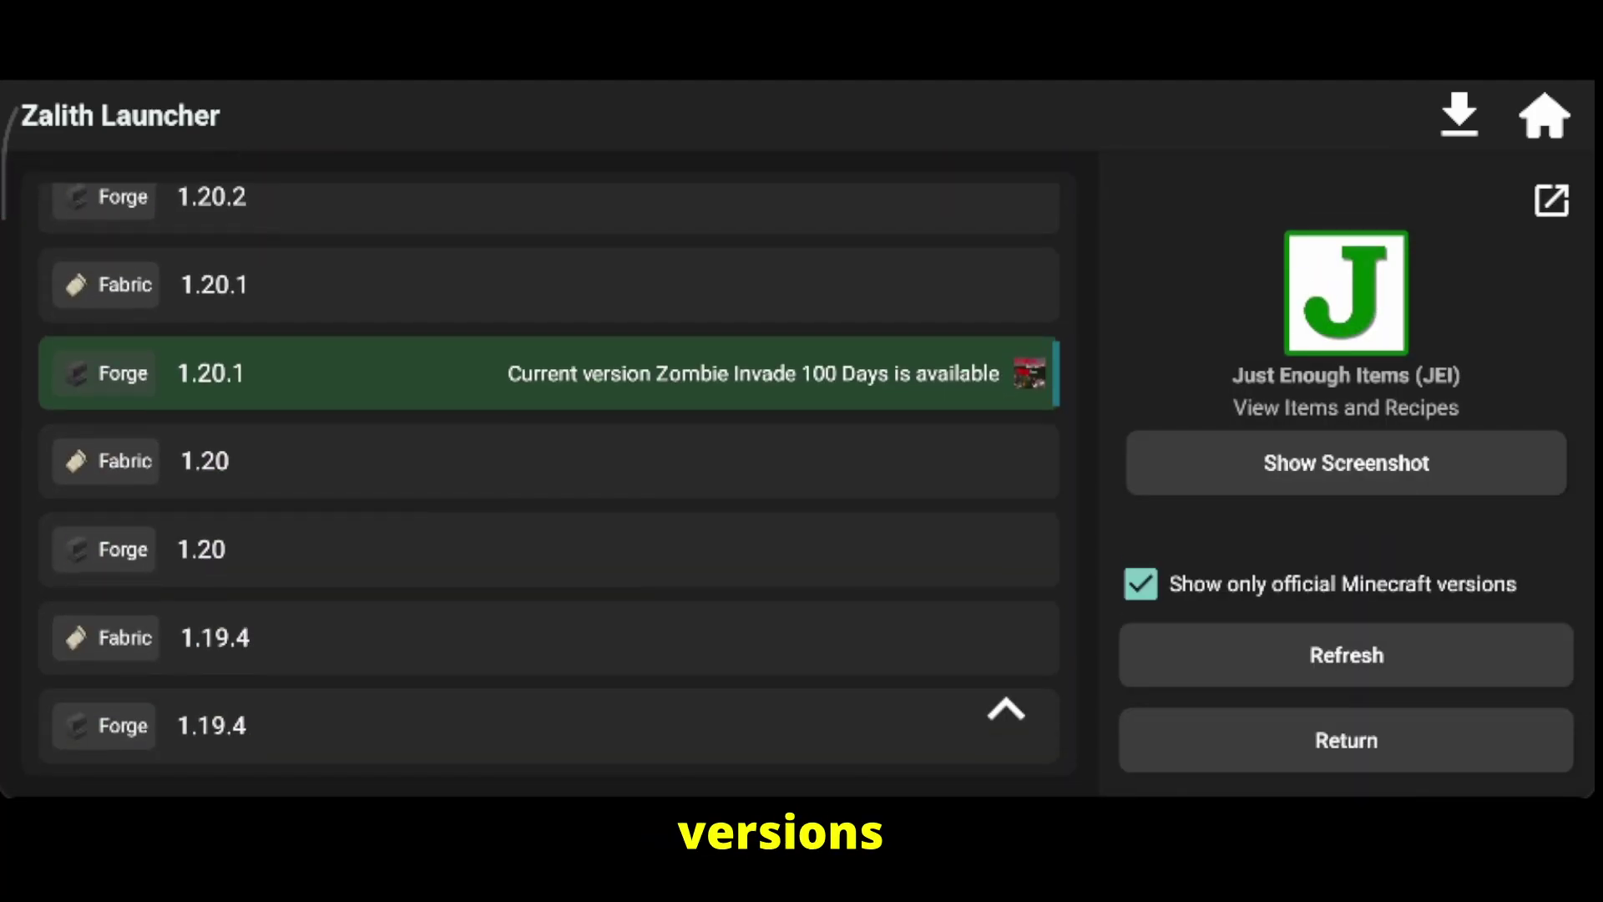
{"action": "left_click", "coordinate": [543, 373]}
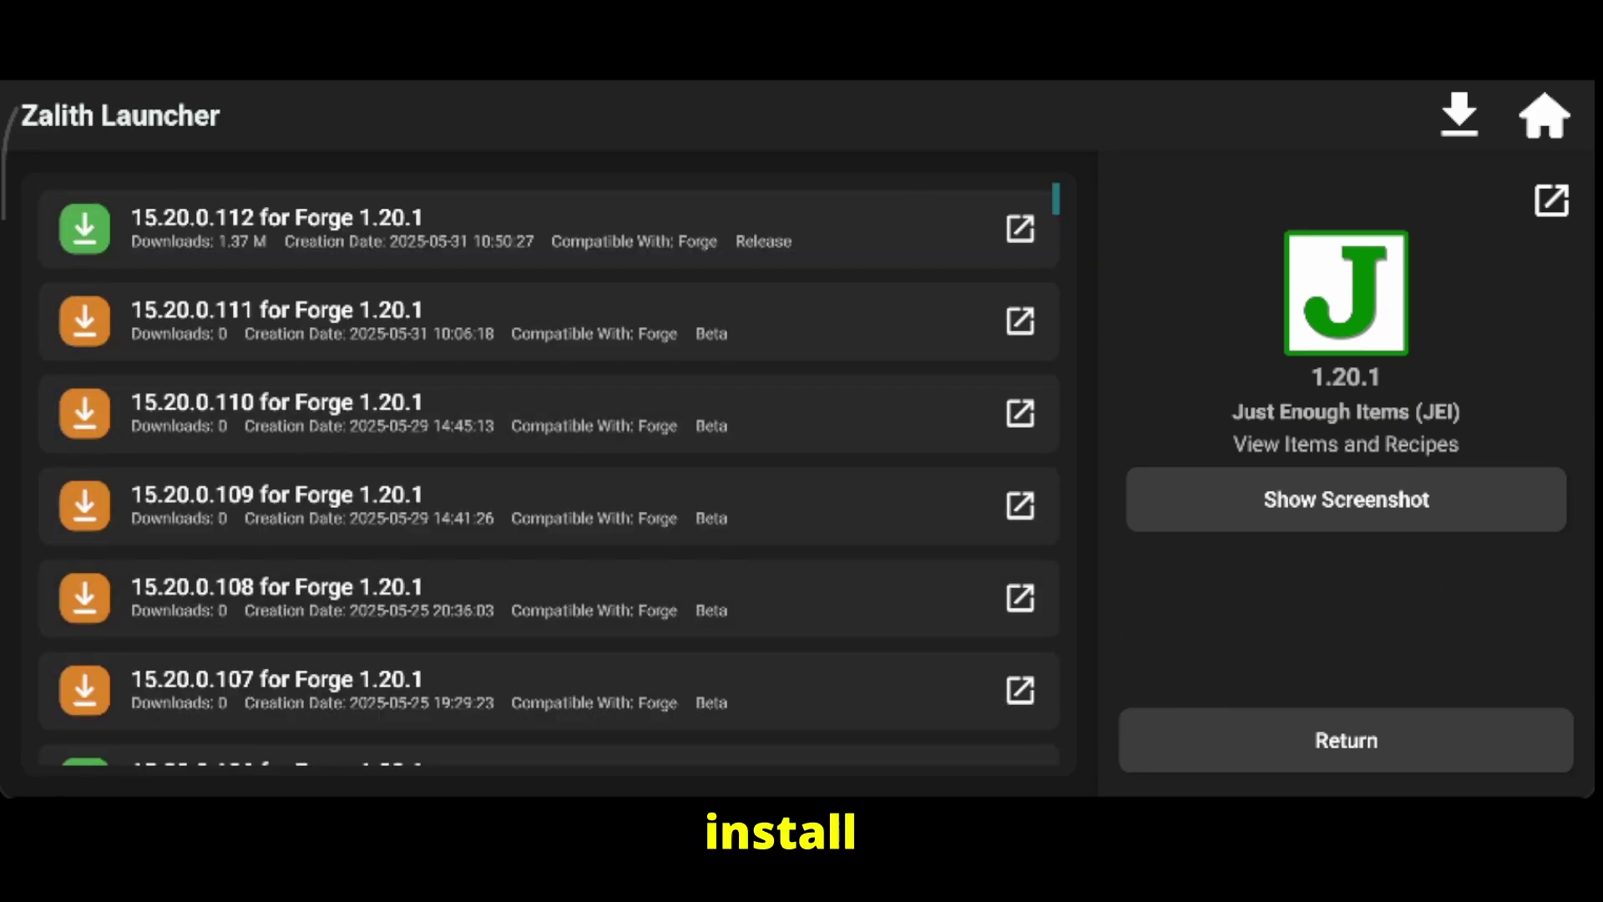
{"action": "left_click", "coordinate": [542, 228]}
Step: Download JEI 15.20.0.112 and open the Zombie Invade 100 Days version folder
{"action": "left_click", "coordinate": [1002, 501]}
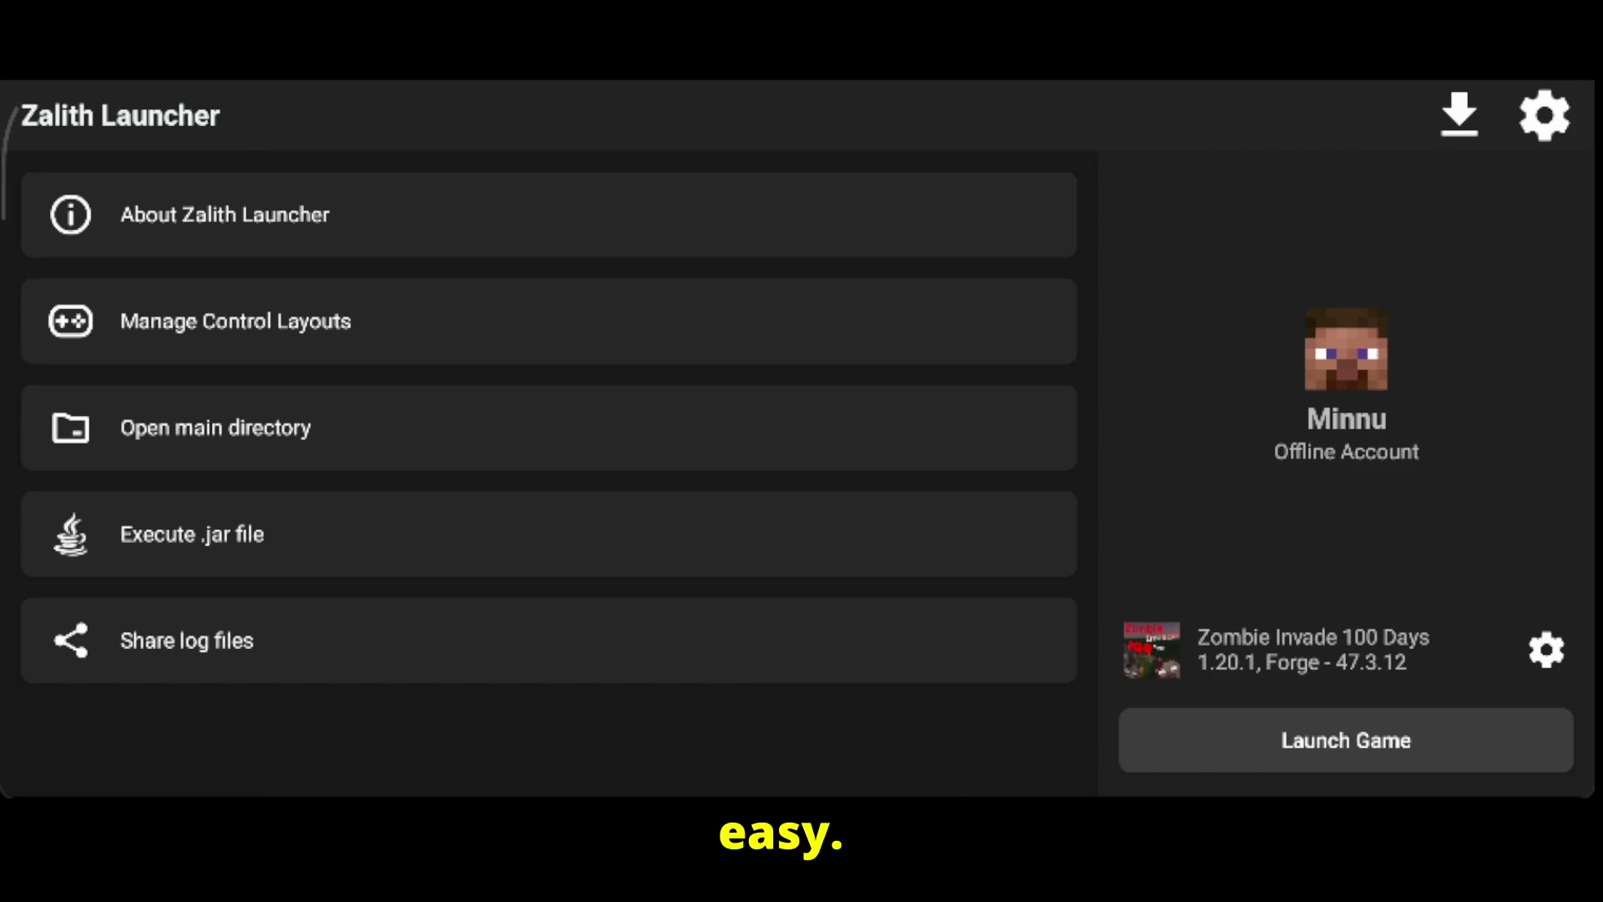
{"action": "left_click", "coordinate": [1303, 649]}
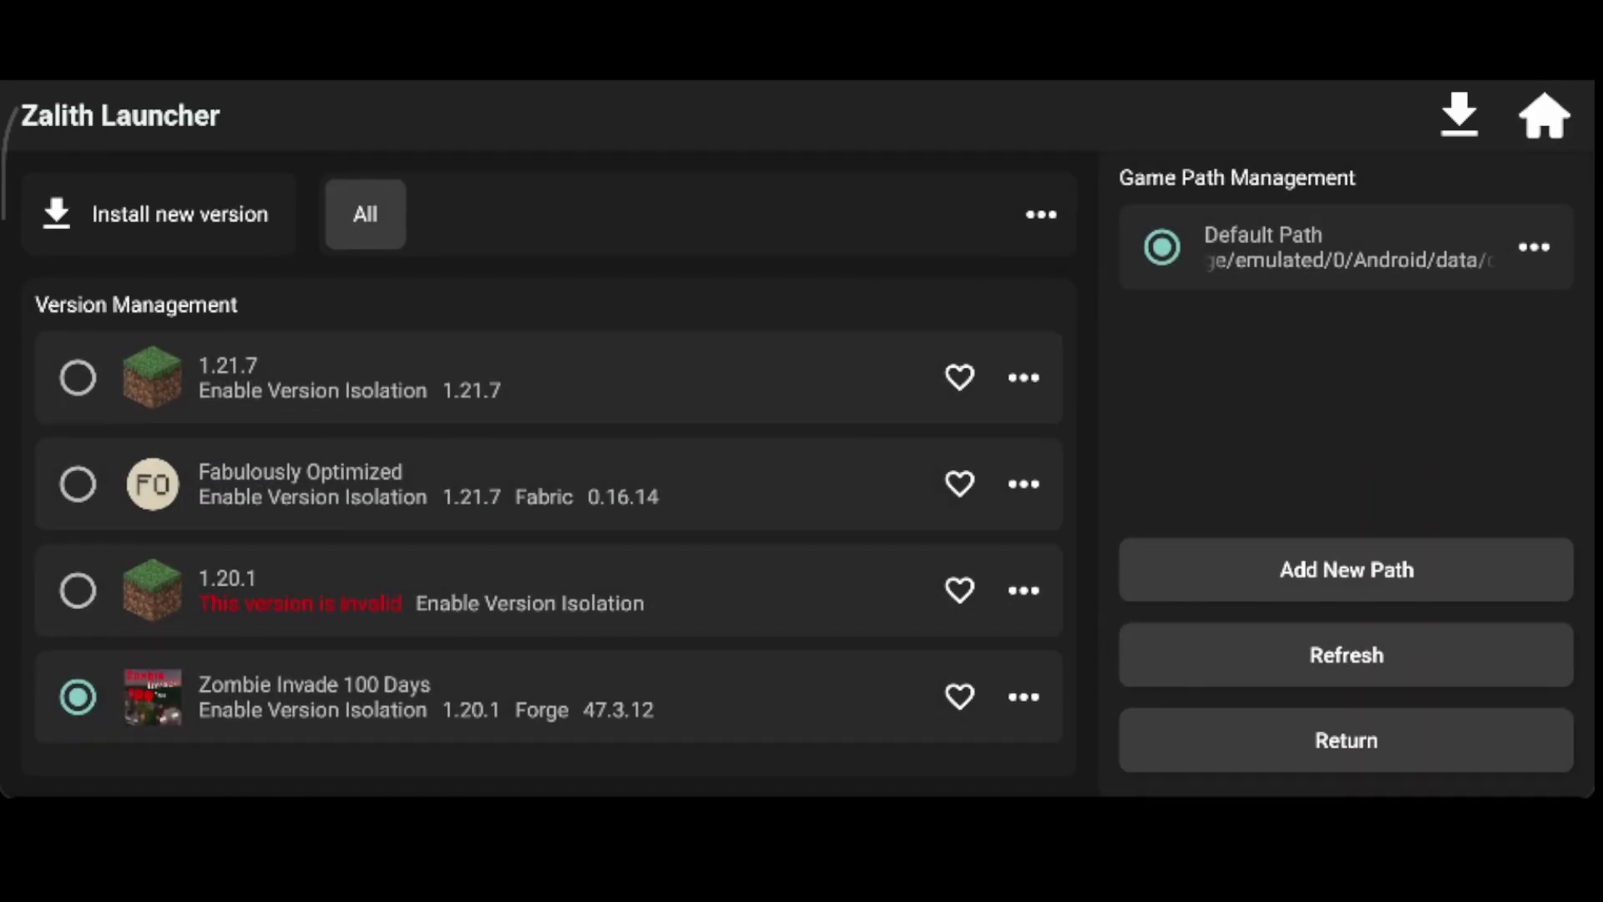
{"action": "left_click", "coordinate": [1024, 695]}
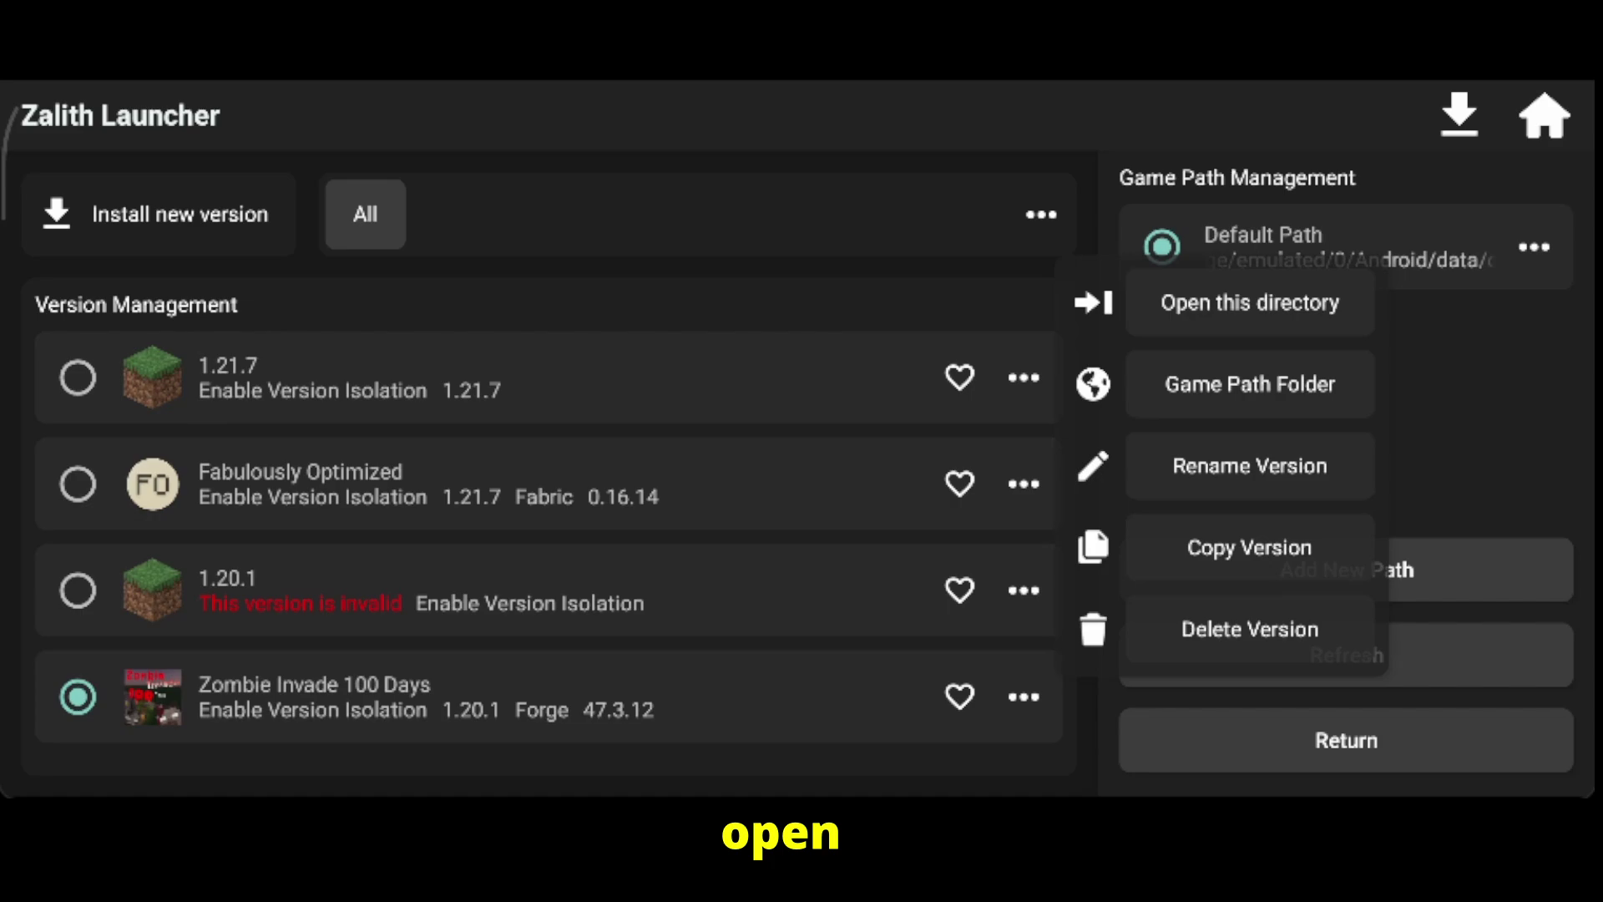
Step: Go into that version folder's mods subfolder
{"action": "scroll", "coordinate": [549, 489], "scroll_direction": "down", "scroll_amount": 2}
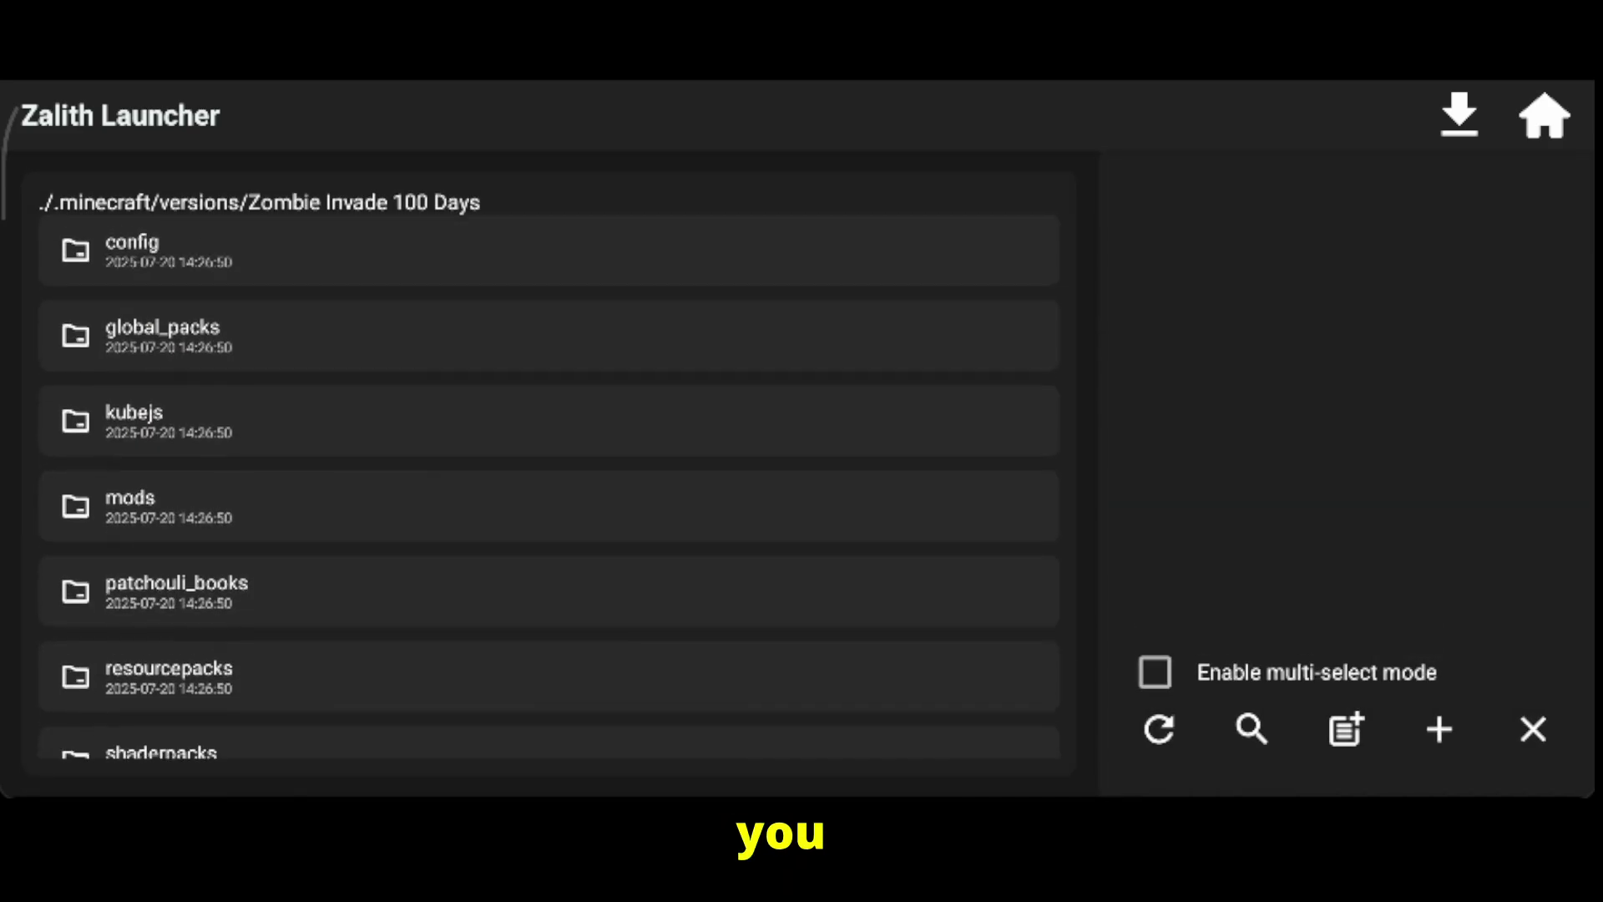
{"action": "scroll", "coordinate": [550, 489], "scroll_direction": "down", "scroll_amount": 3}
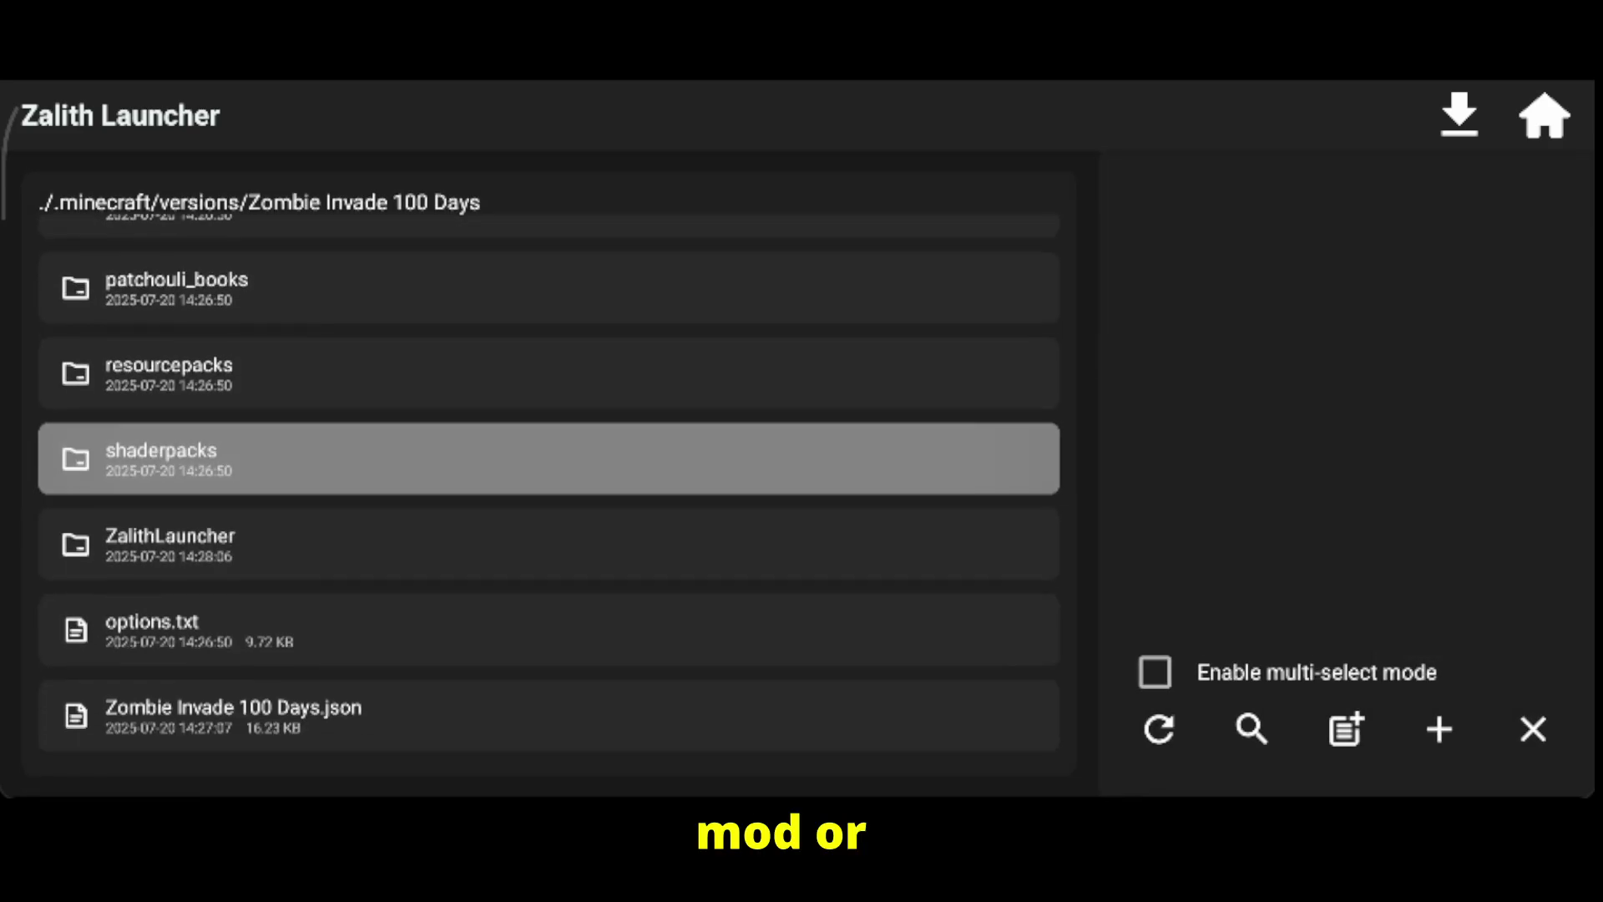
{"action": "scroll", "coordinate": [549, 488], "scroll_direction": "up", "scroll_amount": 2}
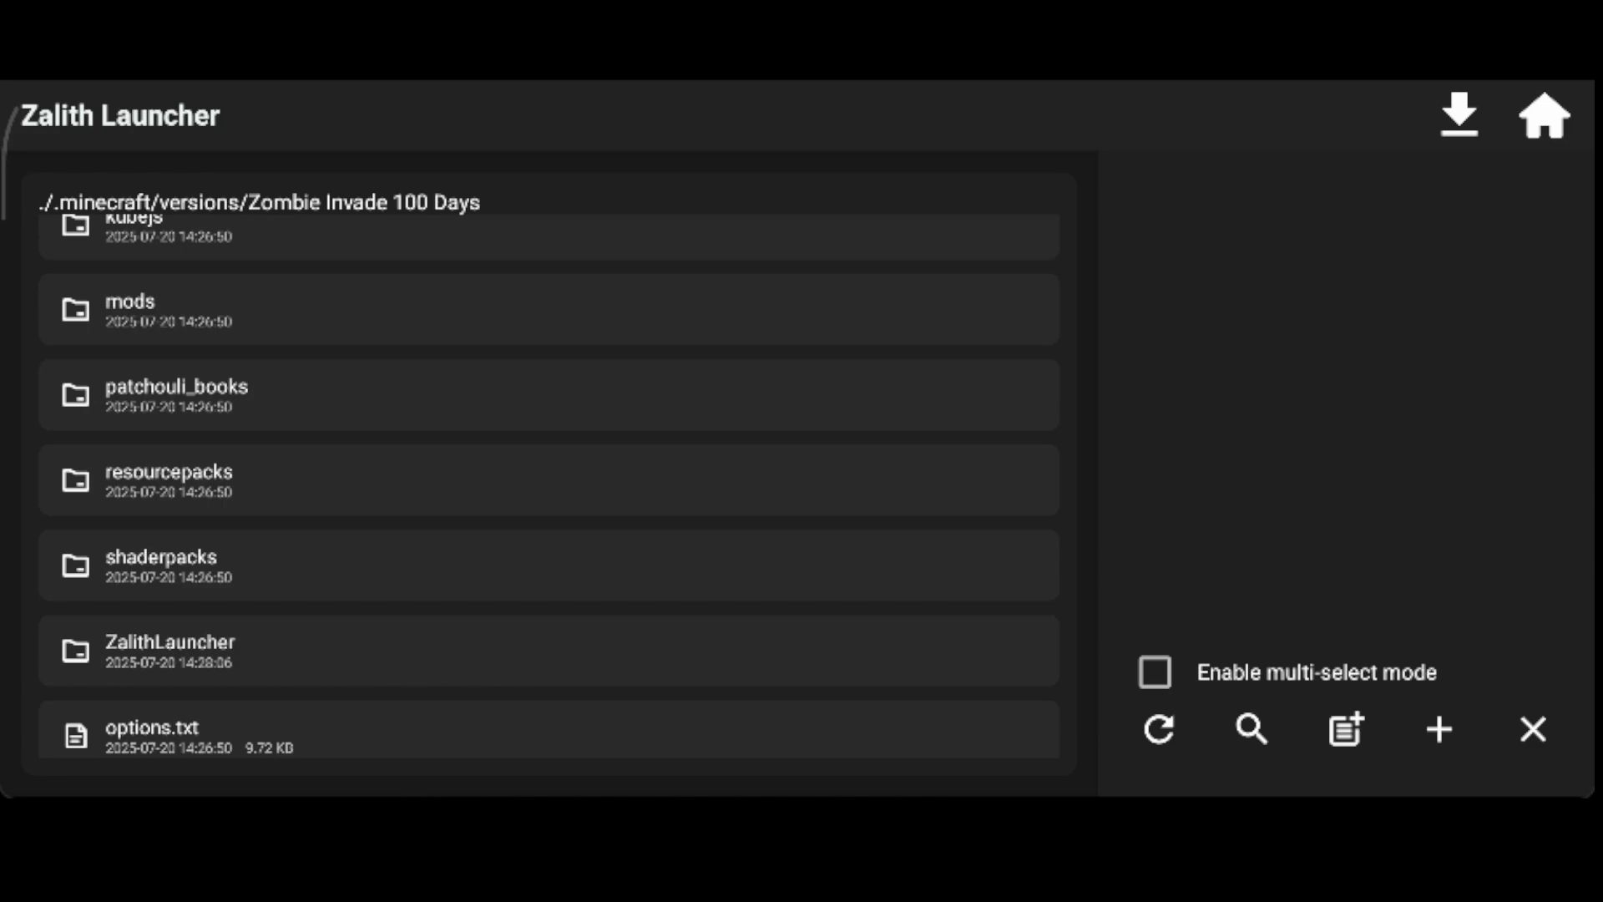
{"action": "left_click", "coordinate": [335, 416]}
{"action": "scroll", "coordinate": [335, 416], "scroll_direction": "up", "scroll_amount": 1}
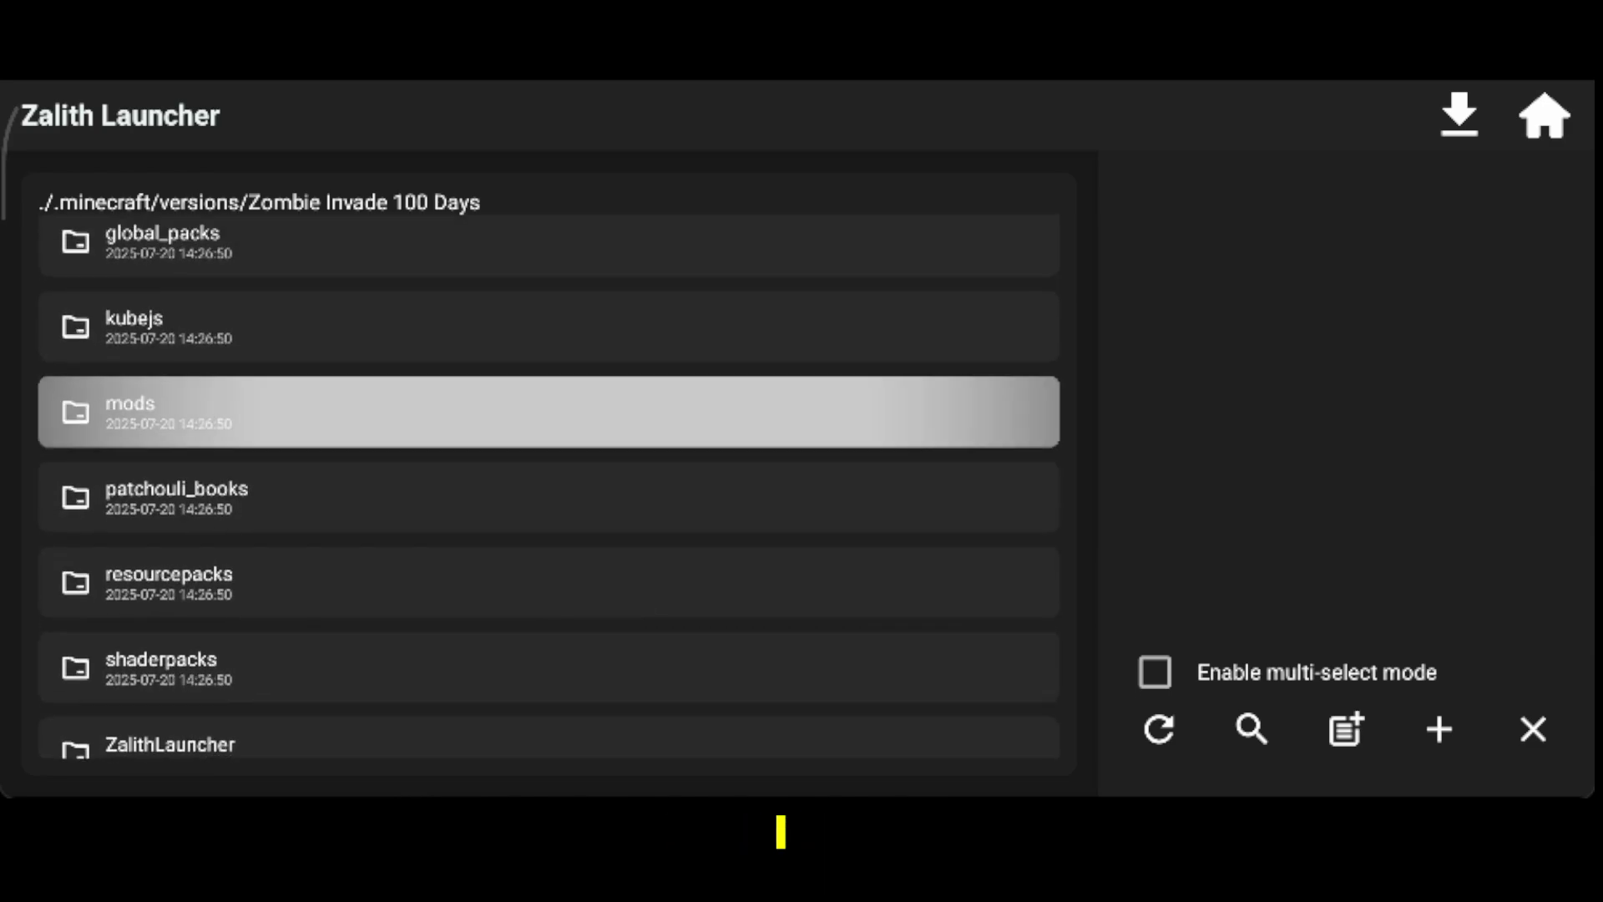
{"action": "left_click", "coordinate": [334, 424]}
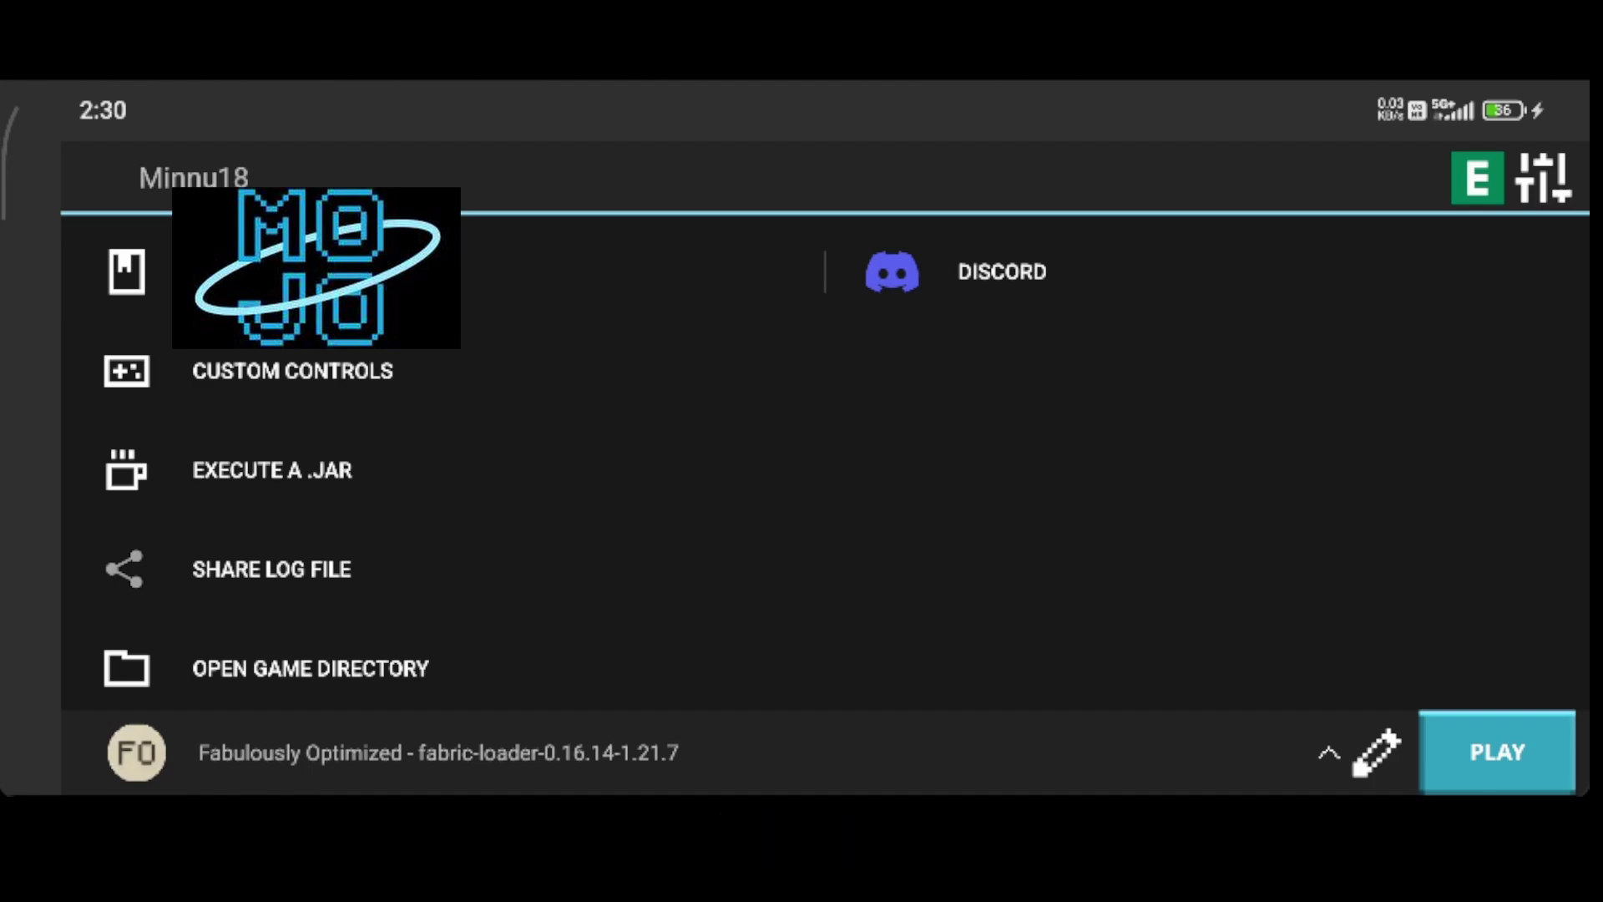
{"action": "left_click", "coordinate": [271, 569]}
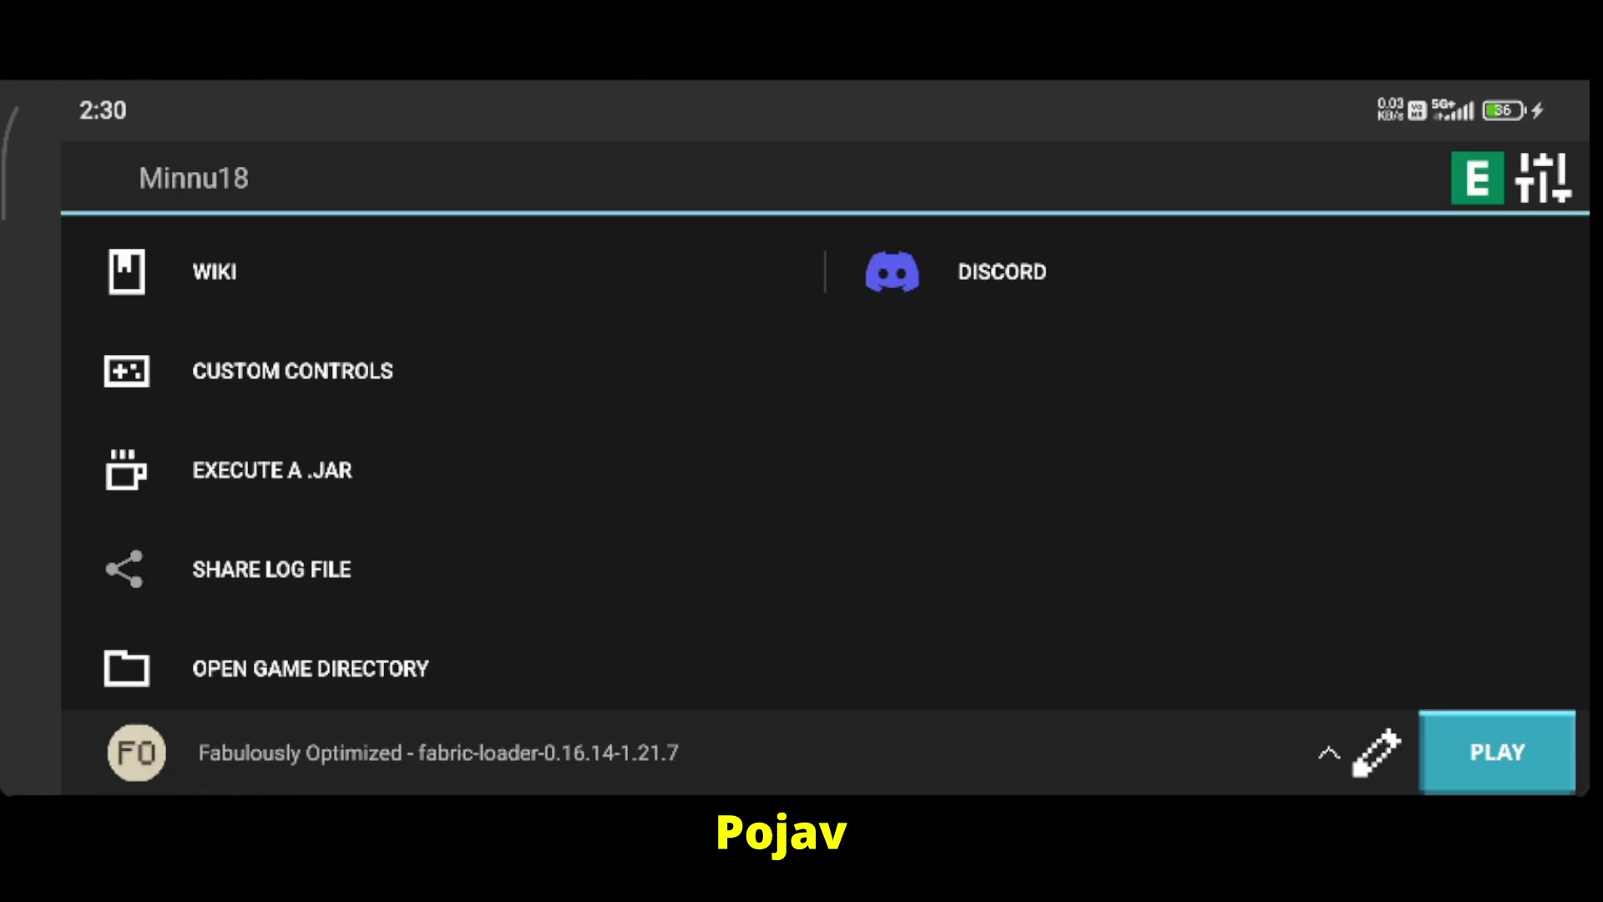
{"action": "left_click", "coordinate": [1261, 582]}
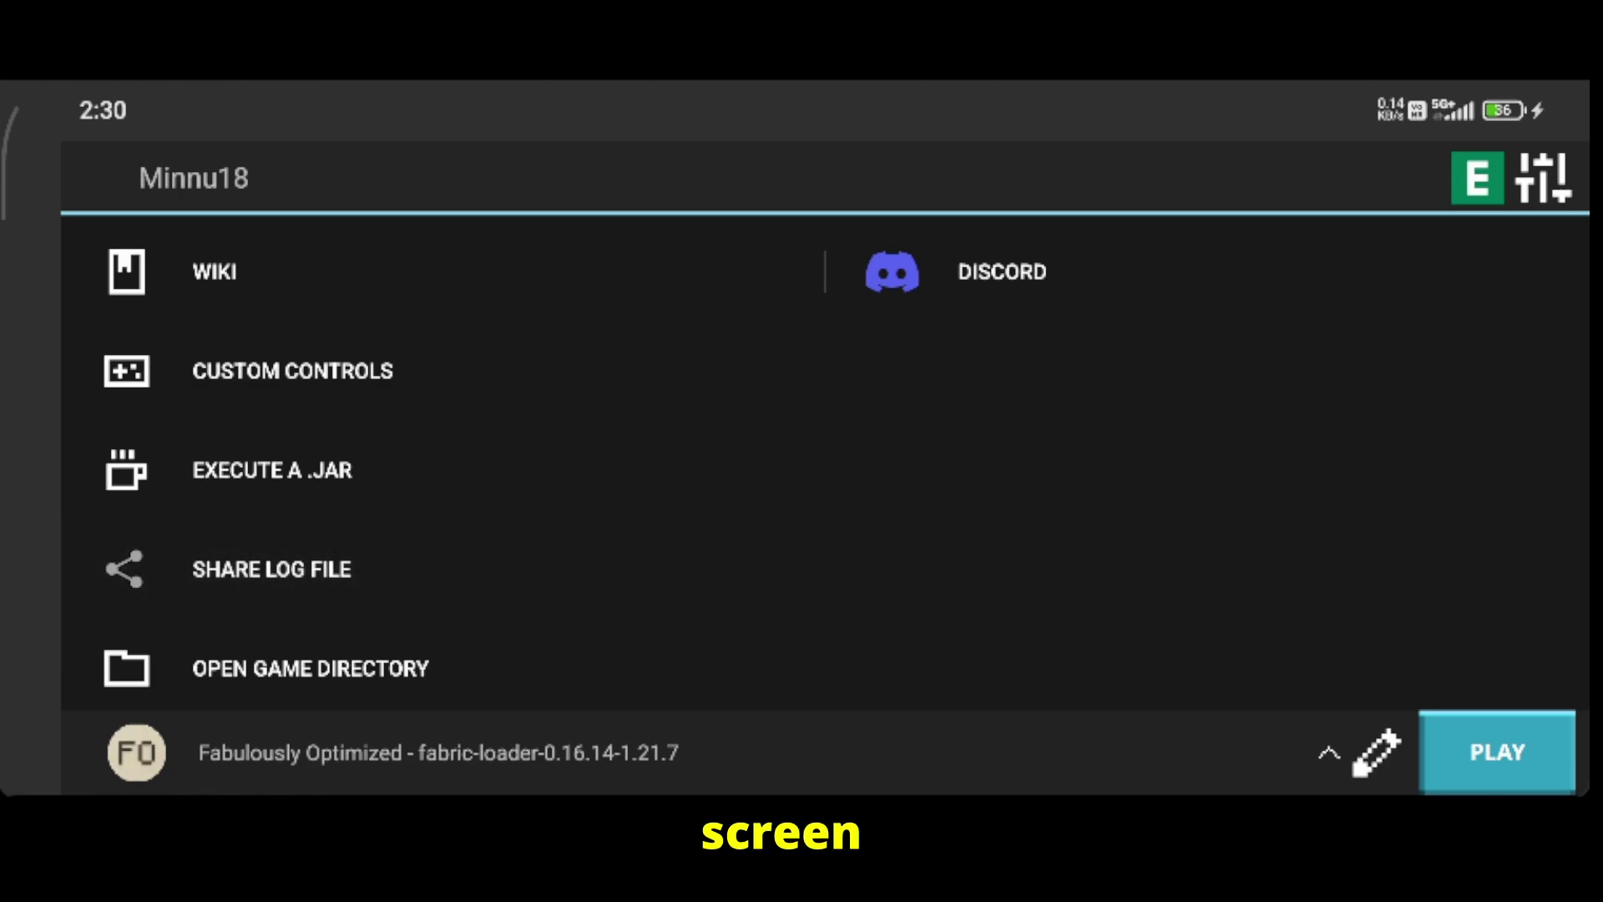
{"action": "left_click", "coordinate": [1329, 753]}
{"action": "left_click", "coordinate": [1329, 752]}
{"action": "left_click", "coordinate": [1329, 752]}
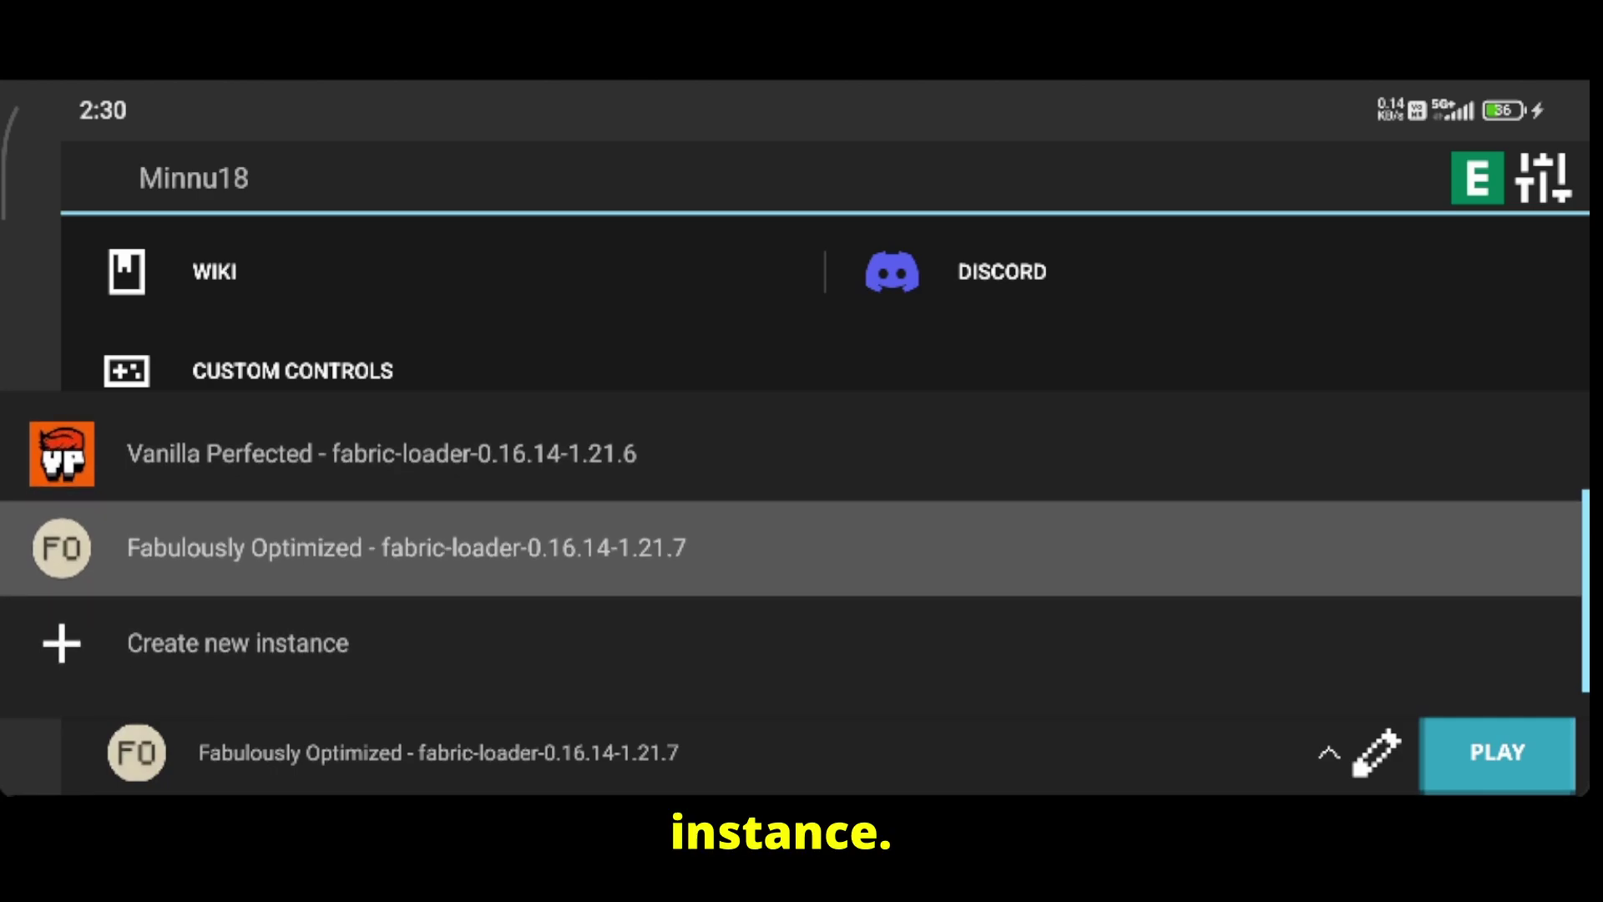
Step: Start a new instance and look over the vanilla, OptiFine, Fabric, Quilt, Forge and modpack options
{"action": "left_click", "coordinate": [238, 646]}
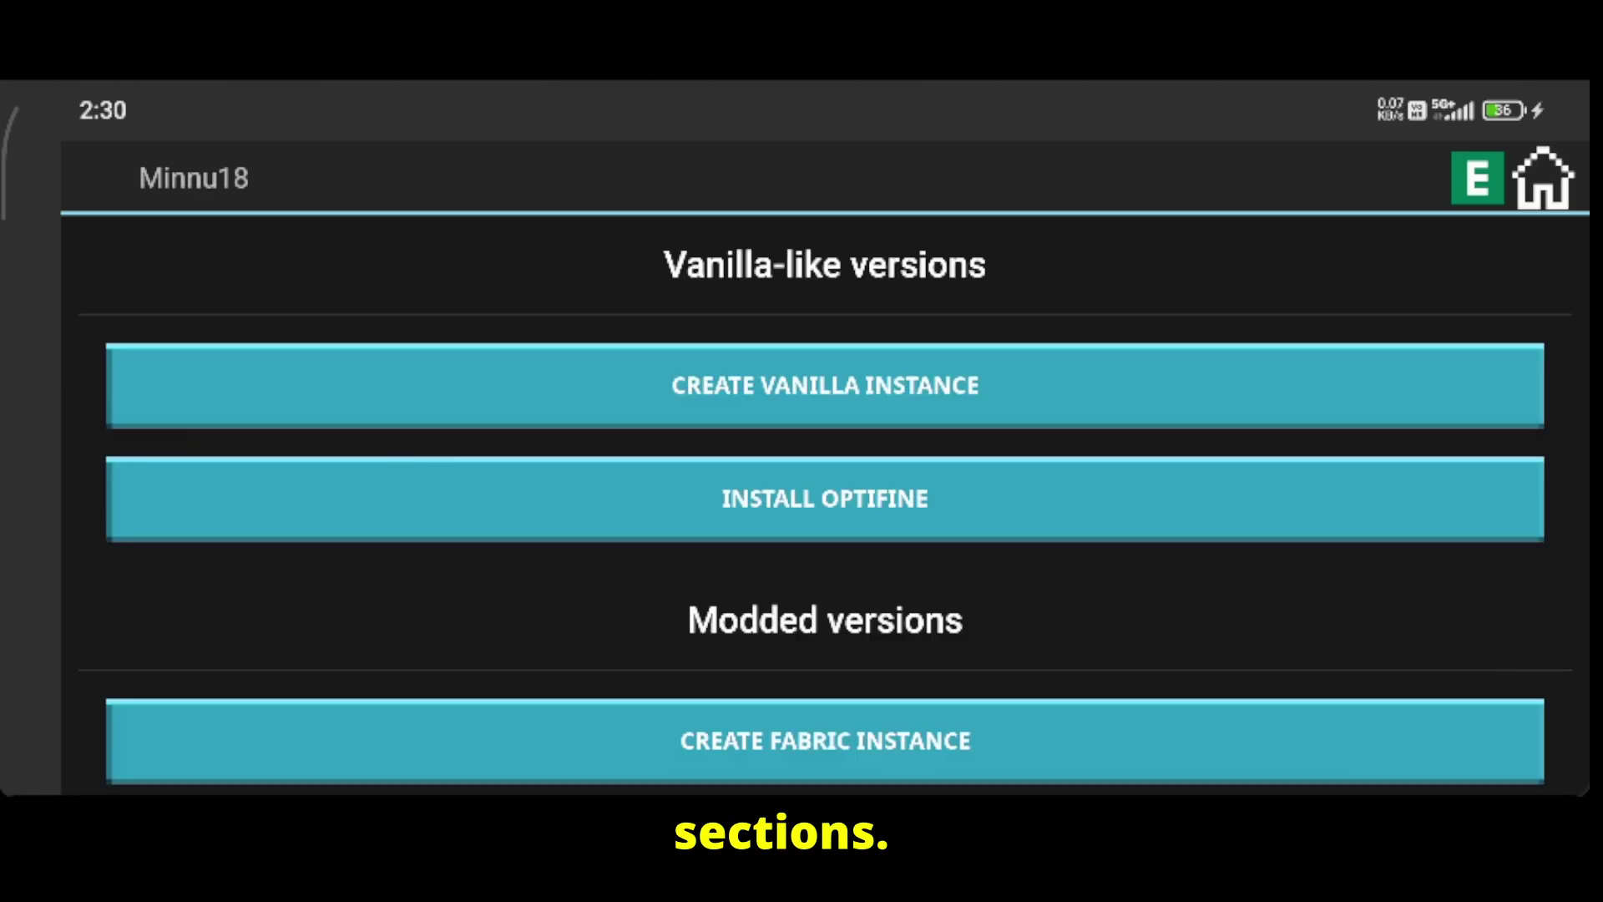
{"action": "scroll", "coordinate": [826, 501], "scroll_direction": "down", "scroll_amount": 5}
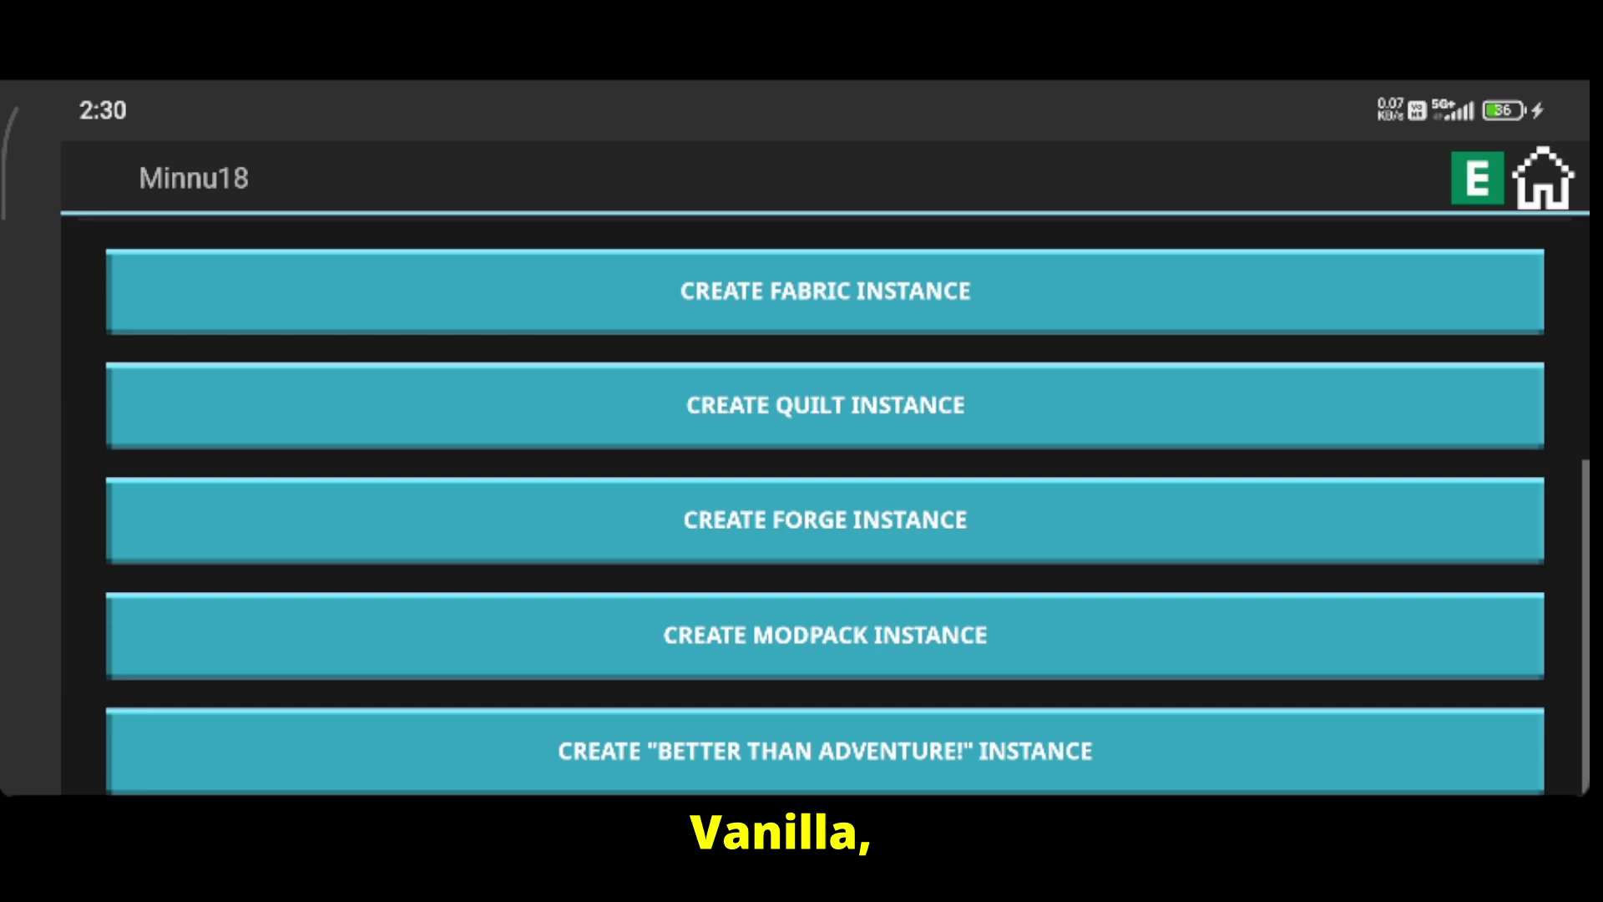
{"action": "scroll", "coordinate": [825, 501], "scroll_direction": "up", "scroll_amount": 5}
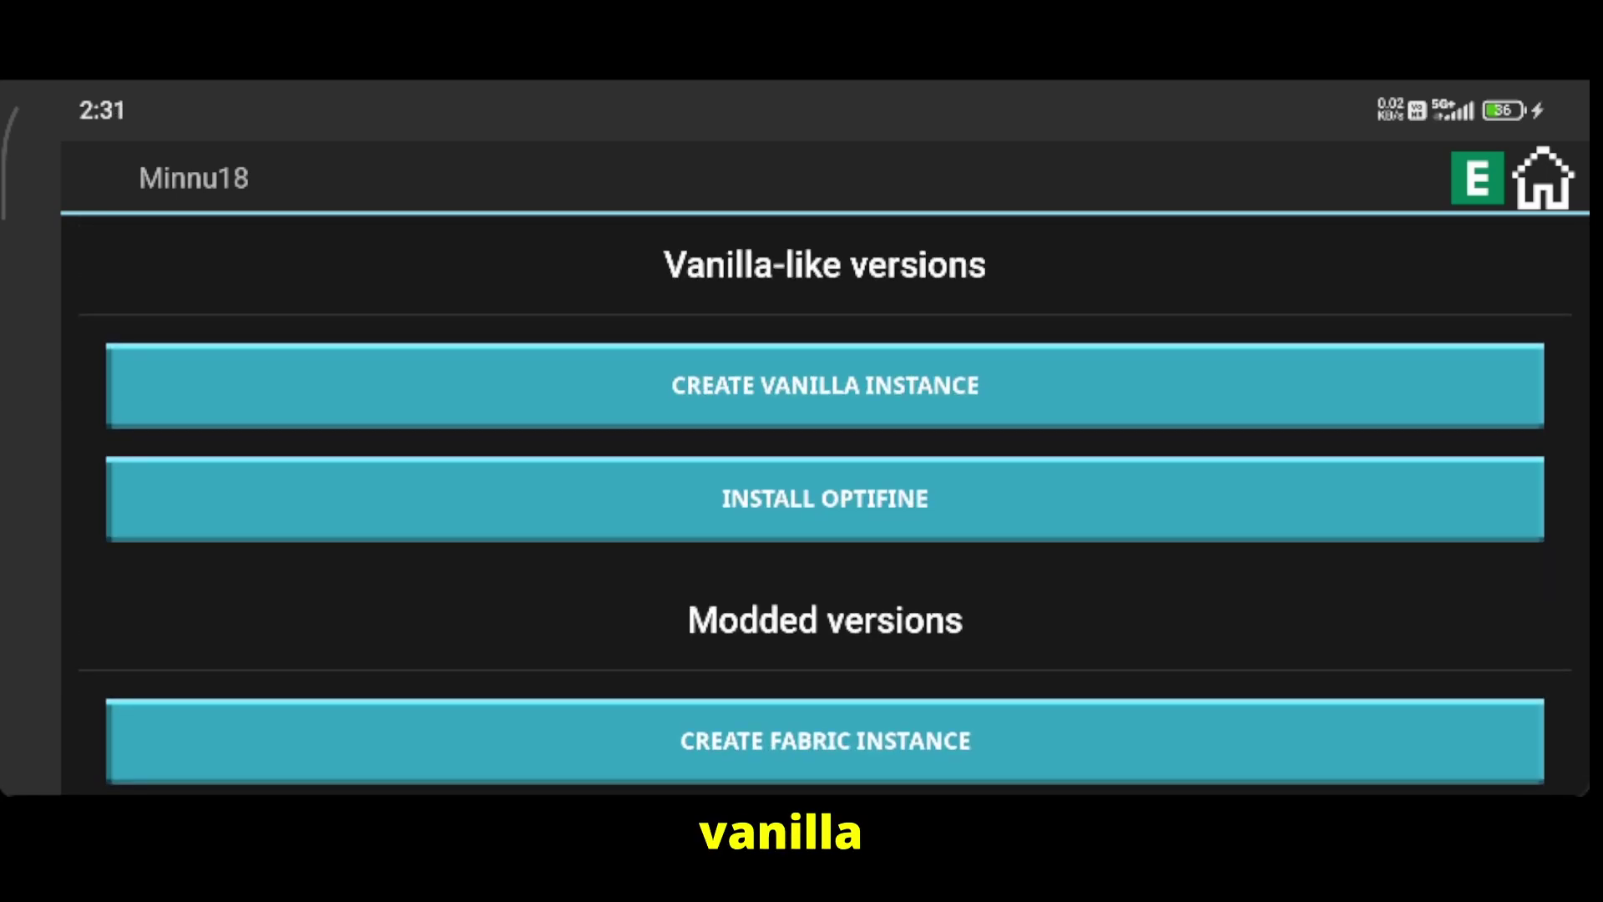
{"action": "scroll", "coordinate": [825, 501], "scroll_direction": "down", "scroll_amount": 3}
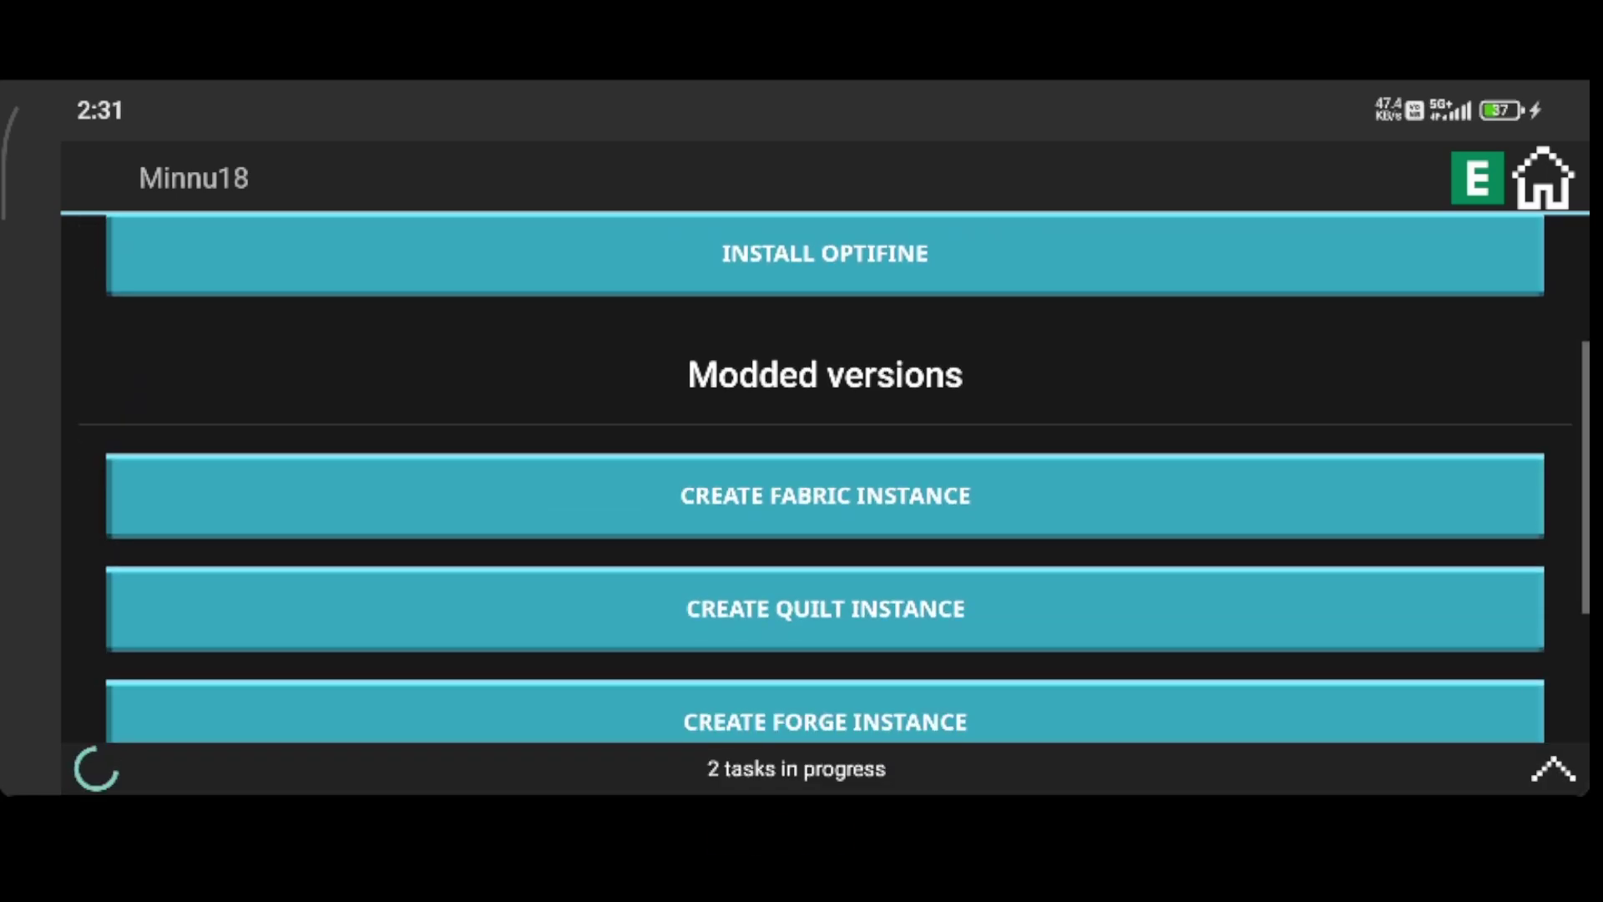
{"action": "scroll", "coordinate": [825, 501], "scroll_direction": "down", "scroll_amount": 3}
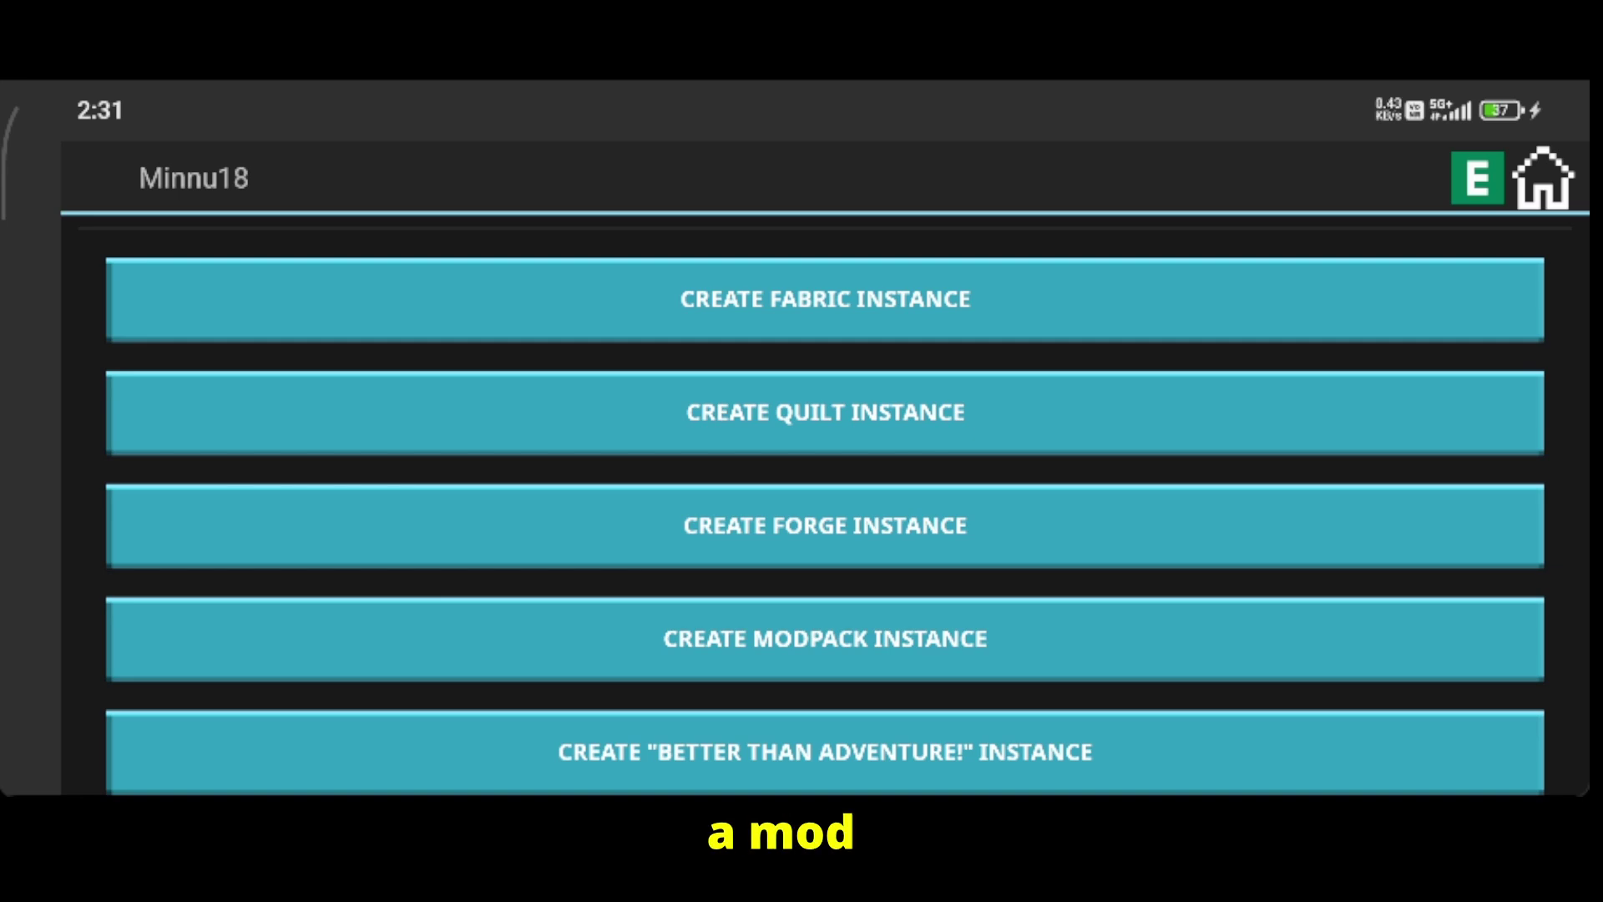
Step: Browse the modpack catalogue, then choose Open Game Directory from the home screen
{"action": "left_click", "coordinate": [825, 639]}
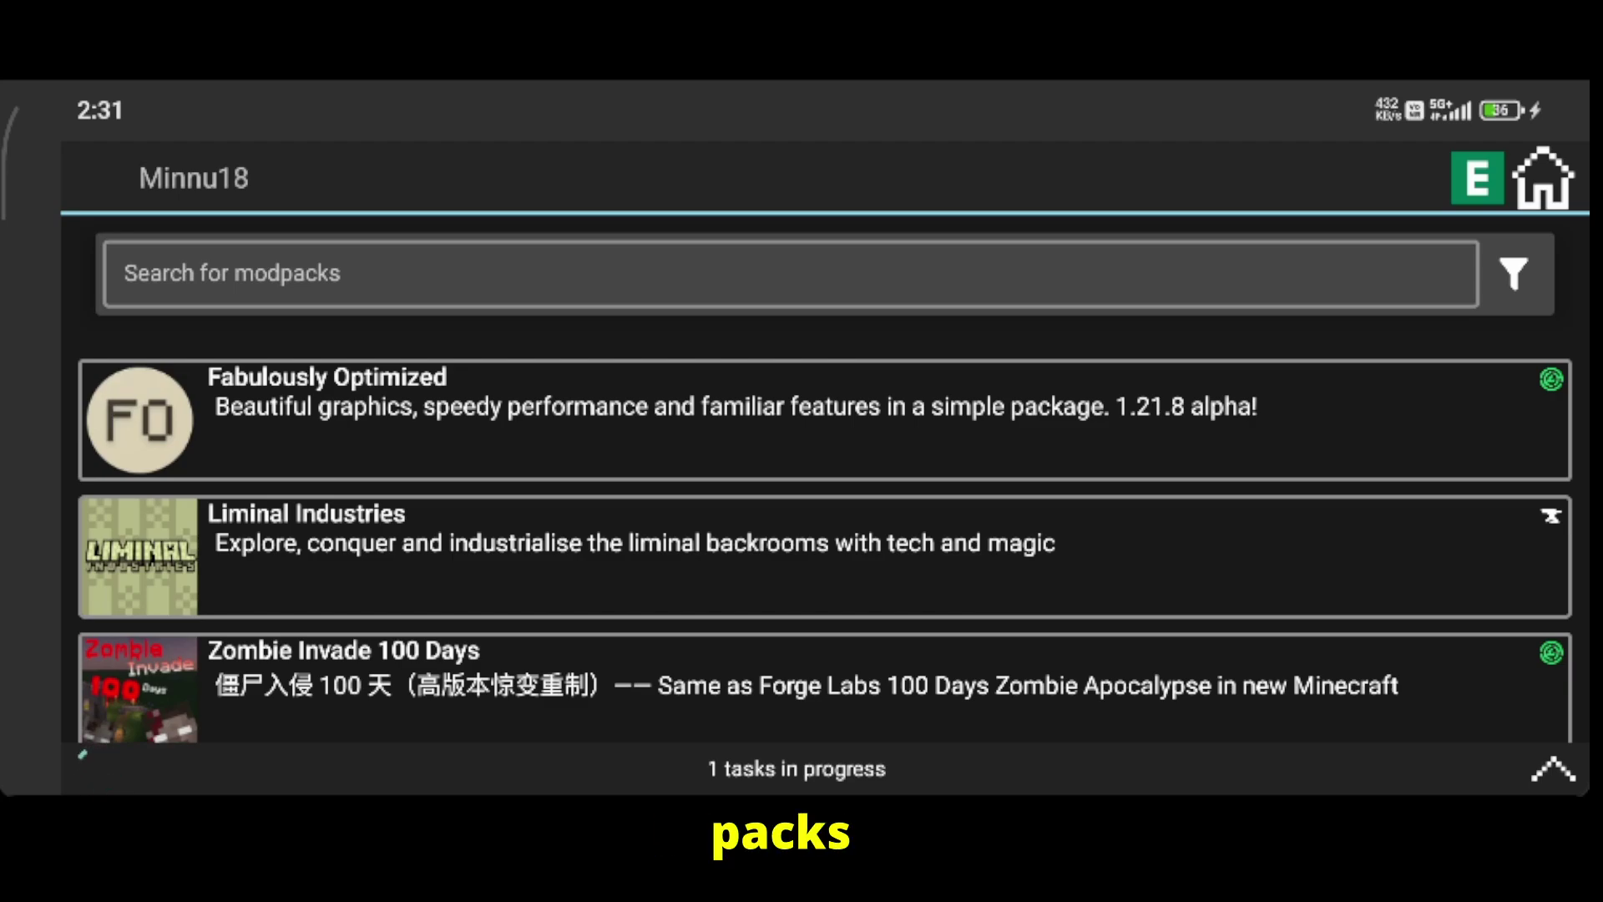
{"action": "scroll", "coordinate": [822, 498], "scroll_direction": "down", "scroll_amount": 3}
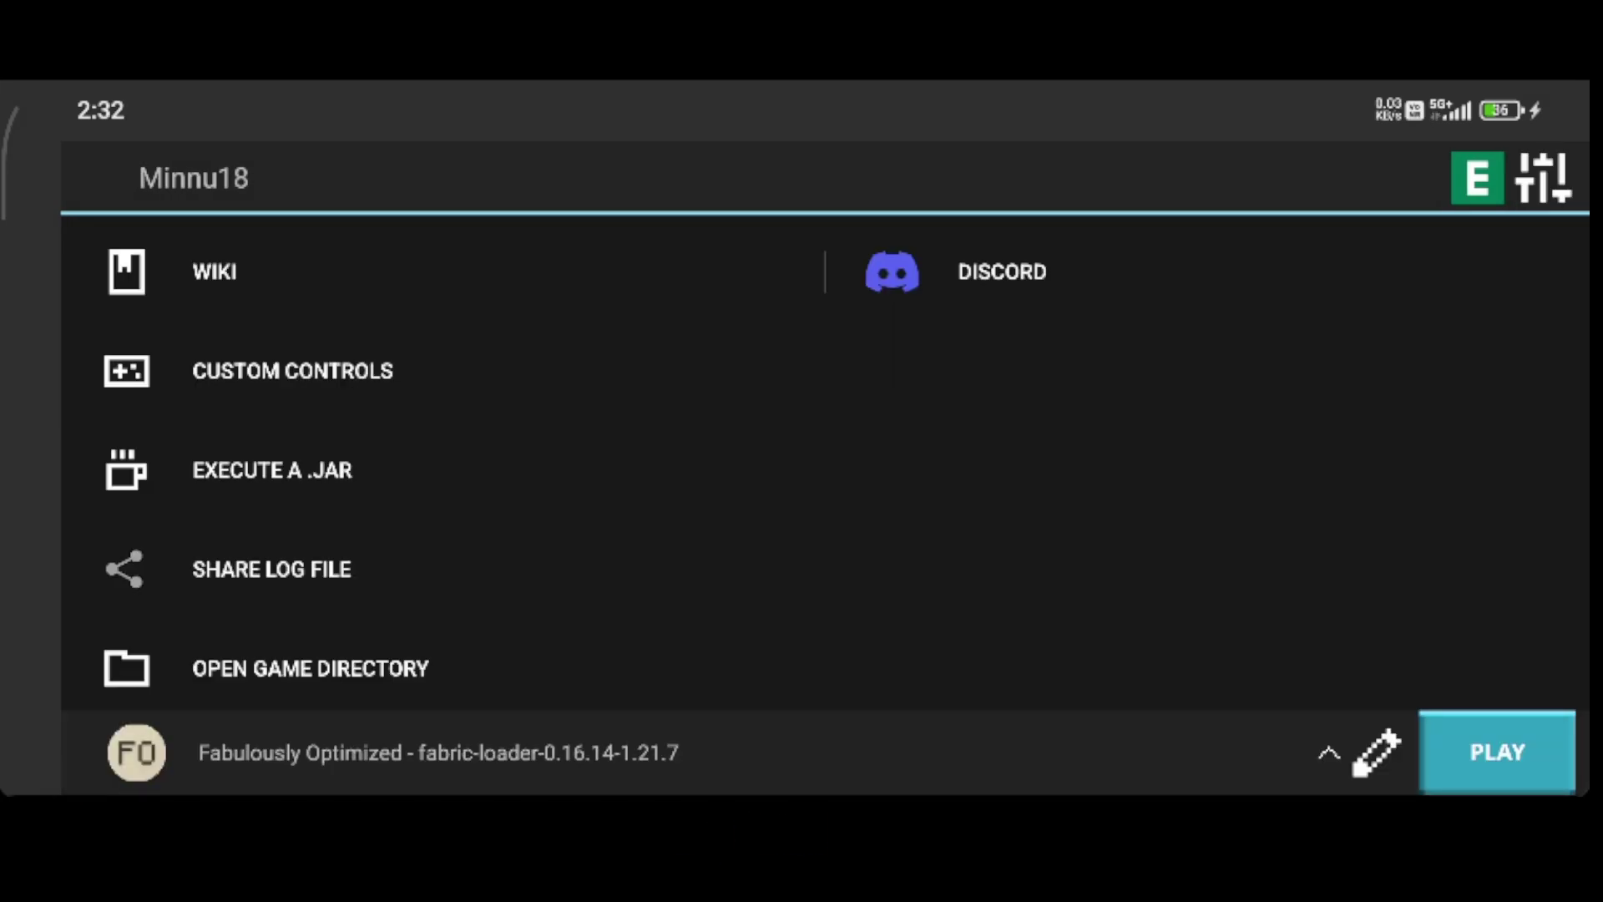
{"action": "left_click", "coordinate": [463, 668]}
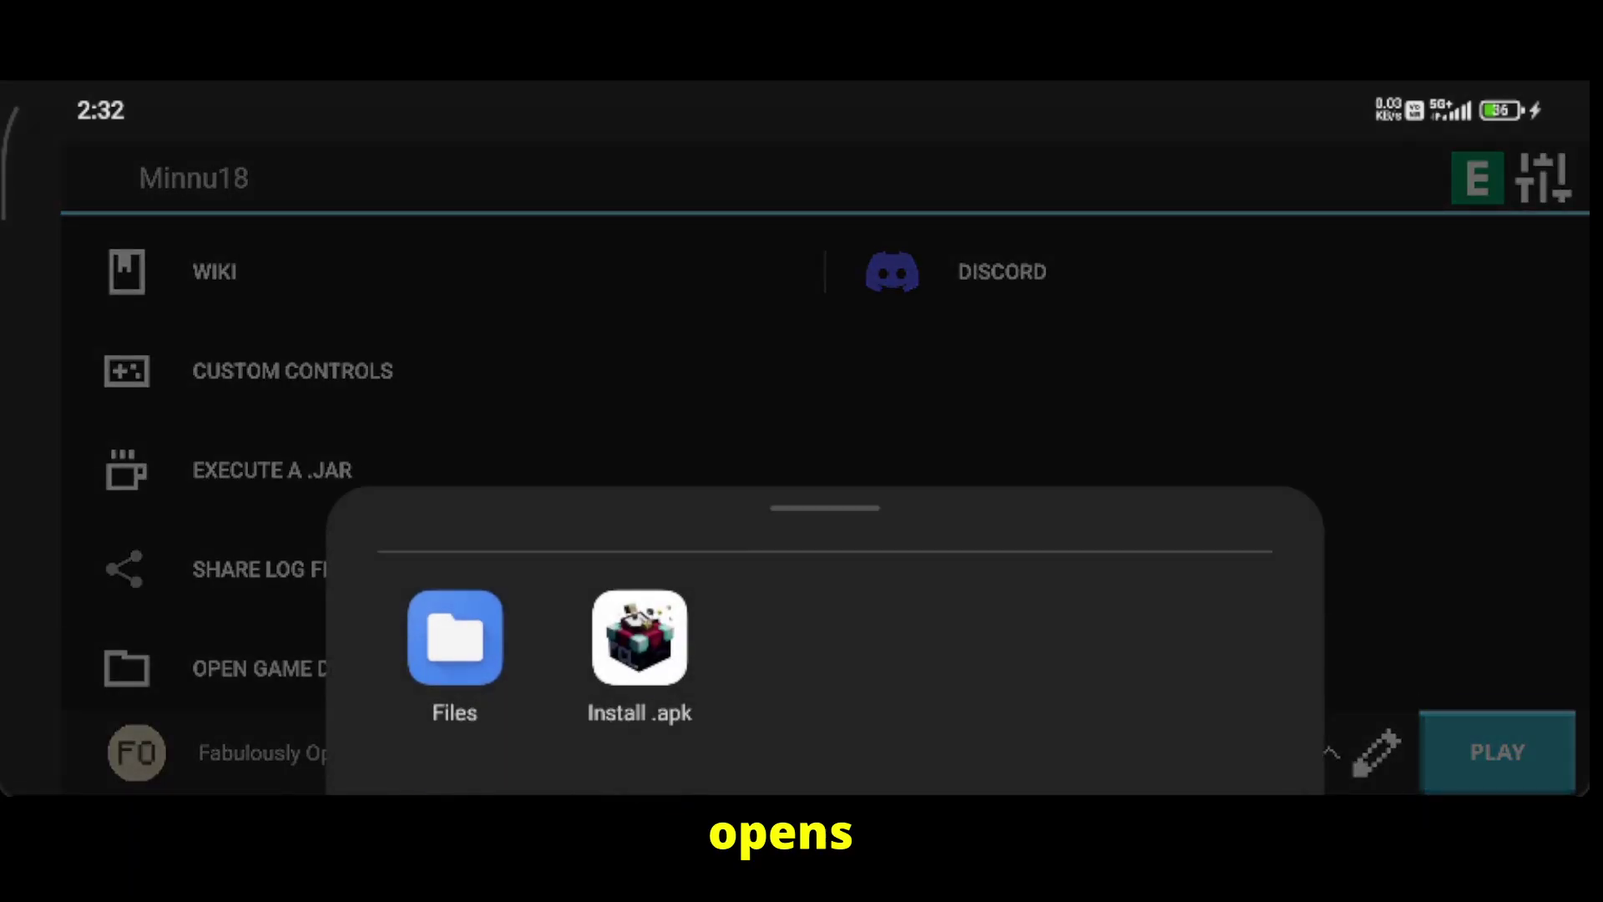
Step: View the fabulously_optim instance in Files and browse its mods folder's JAR files, including BetterGrassify
{"action": "left_click", "coordinate": [454, 637]}
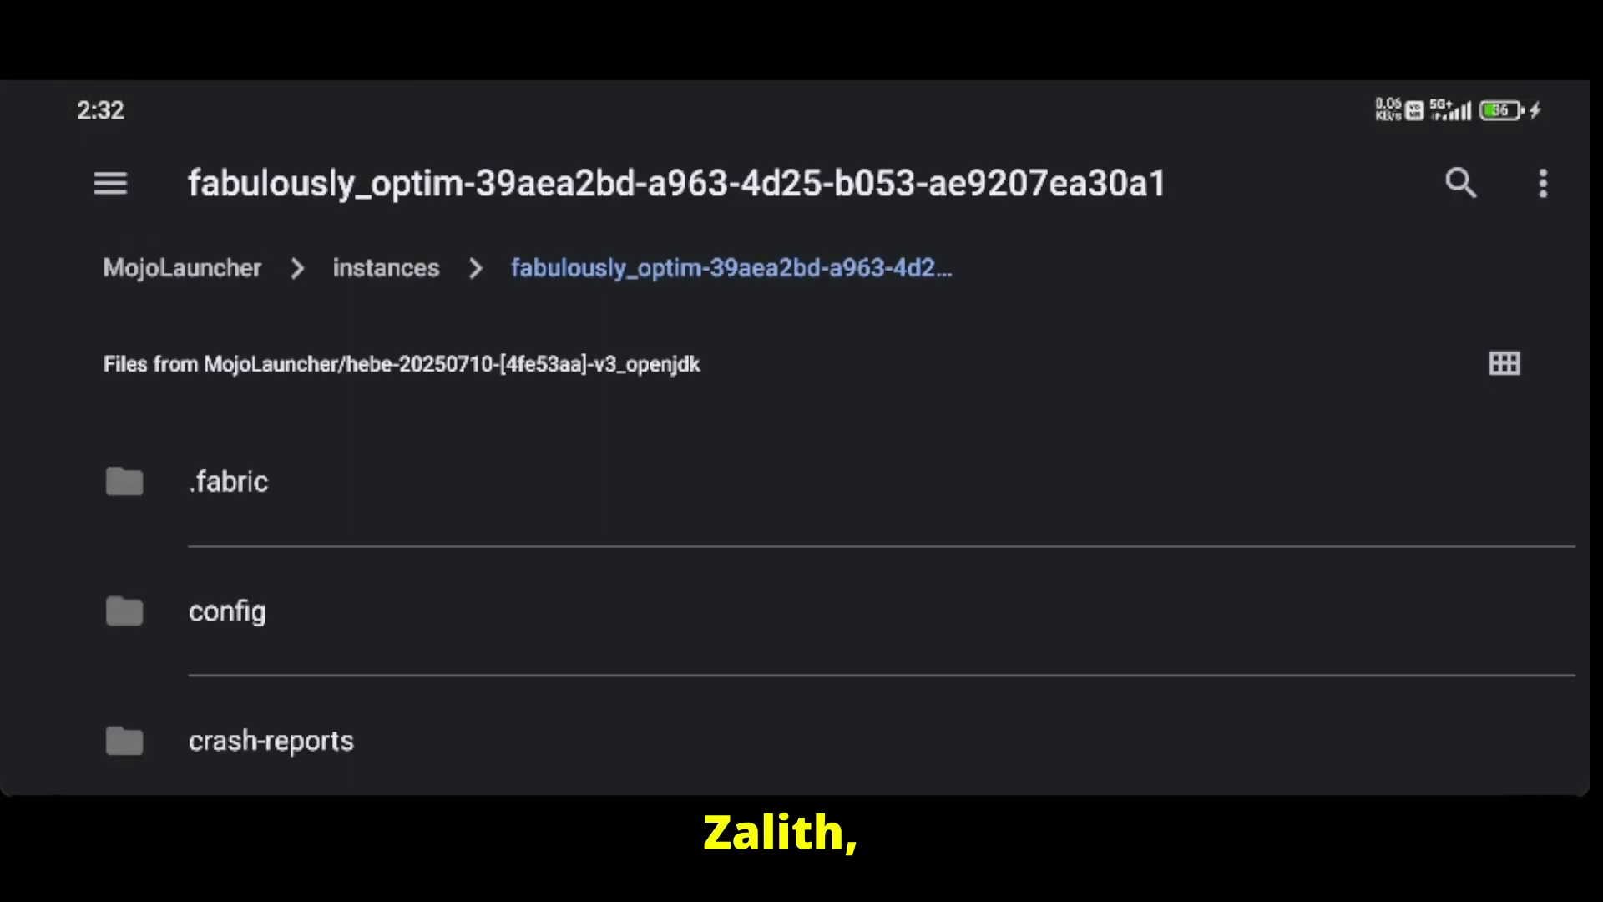
{"action": "scroll", "coordinate": [1002, 529], "scroll_direction": "down", "scroll_amount": 10}
{"action": "left_click", "coordinate": [224, 495]}
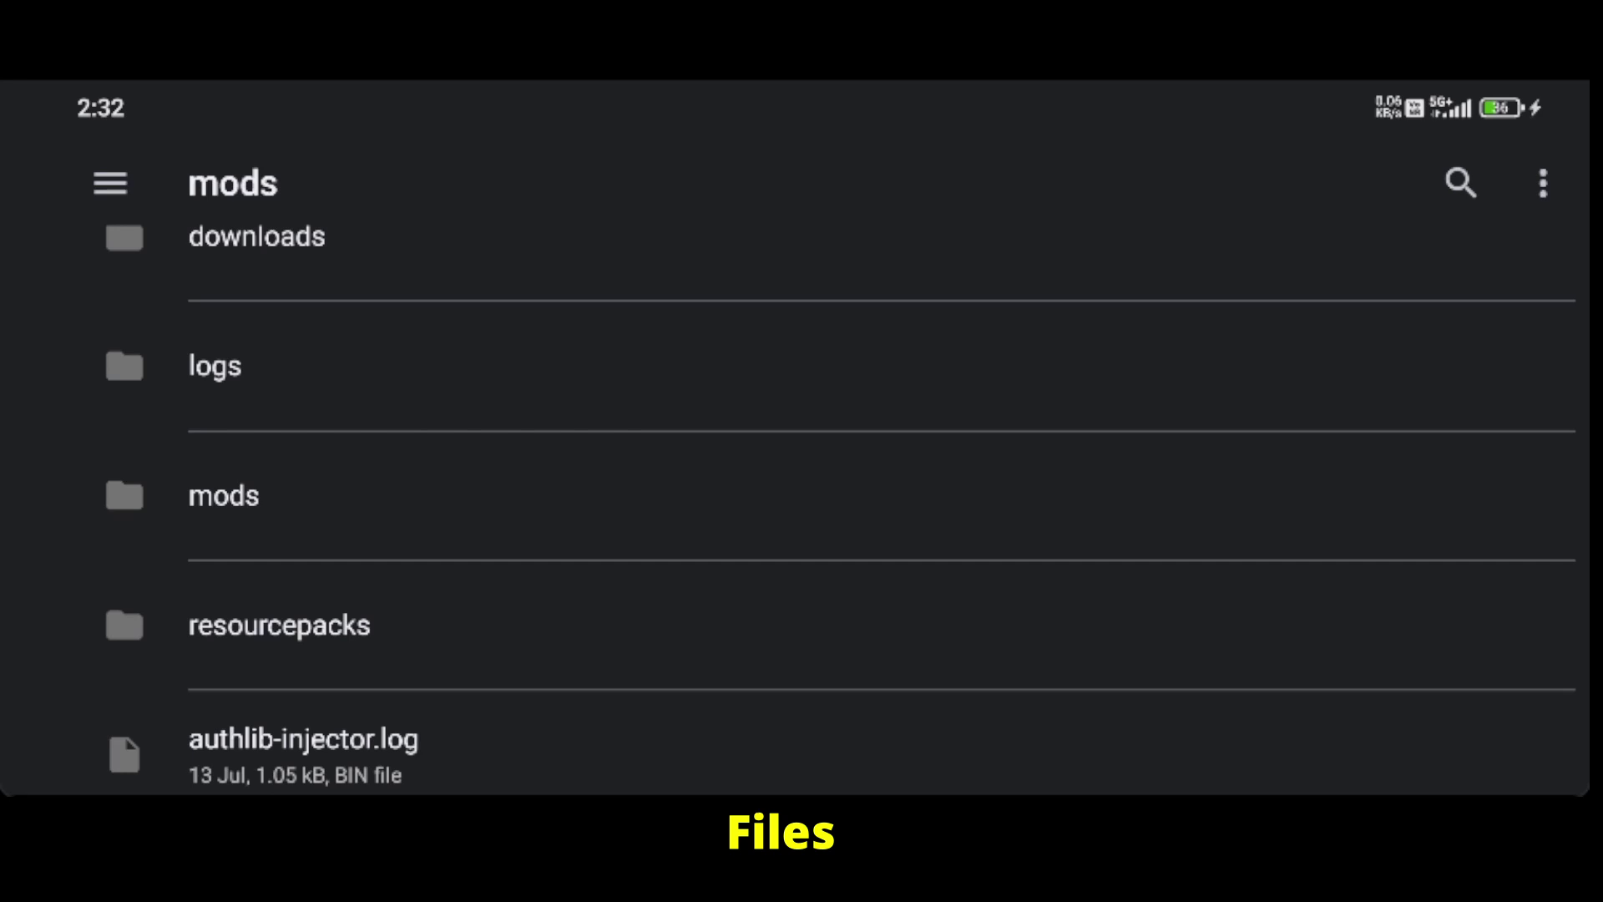
{"action": "scroll", "coordinate": [836, 514], "scroll_direction": "down", "scroll_amount": 20}
{"action": "scroll", "coordinate": [835, 514], "scroll_direction": "up", "scroll_amount": 4}
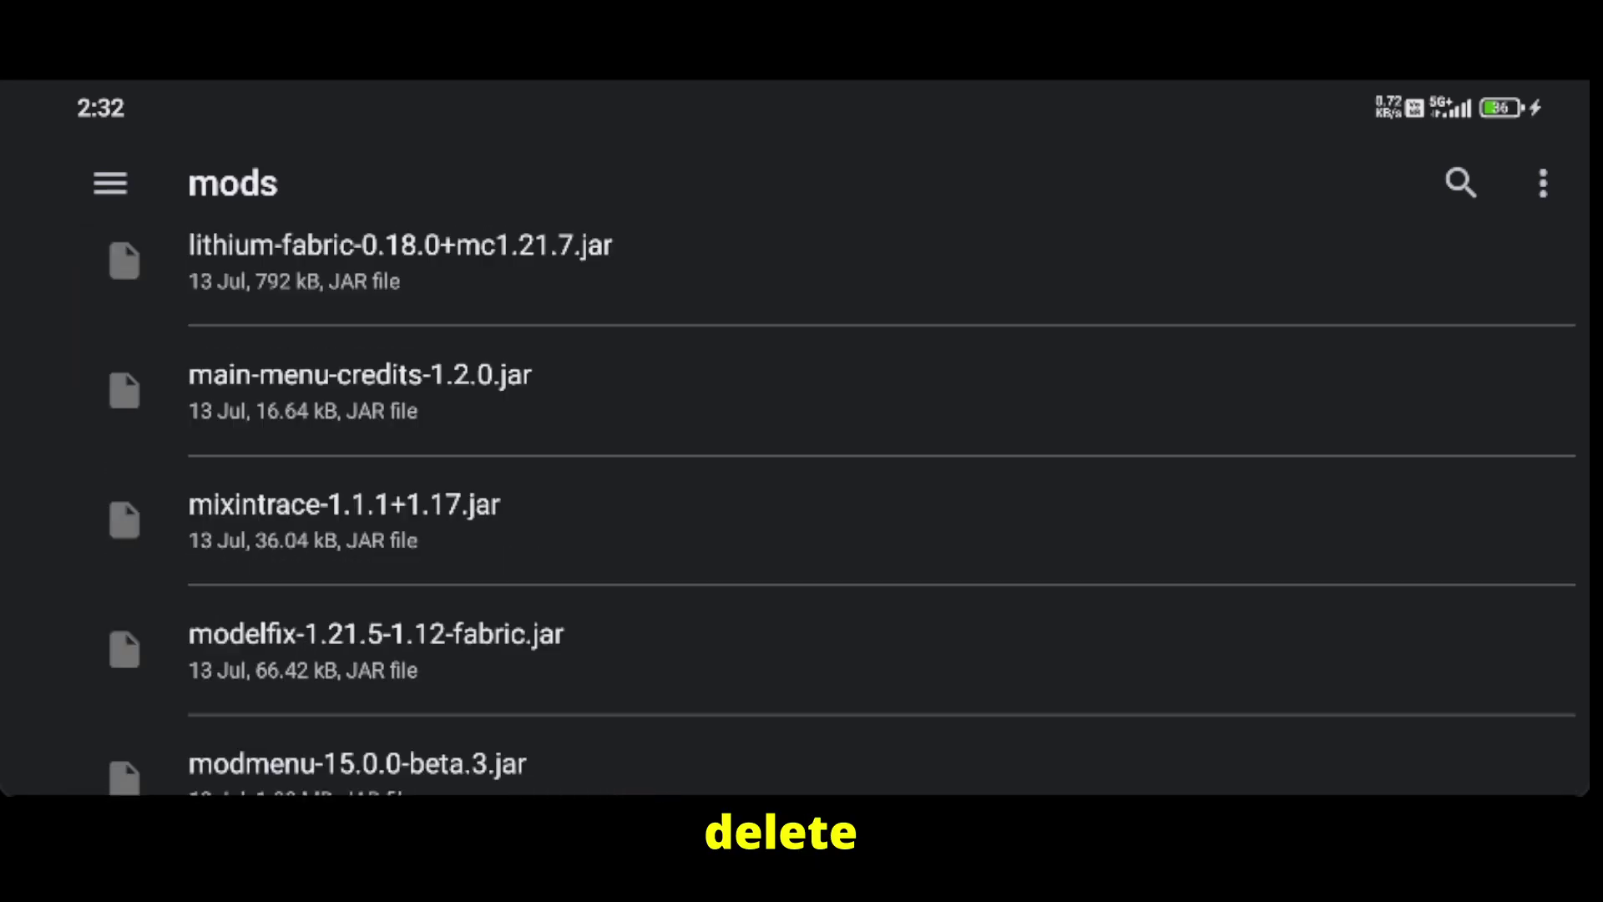
{"action": "scroll", "coordinate": [836, 513], "scroll_direction": "up", "scroll_amount": 10}
{"action": "left_click", "coordinate": [418, 548]}
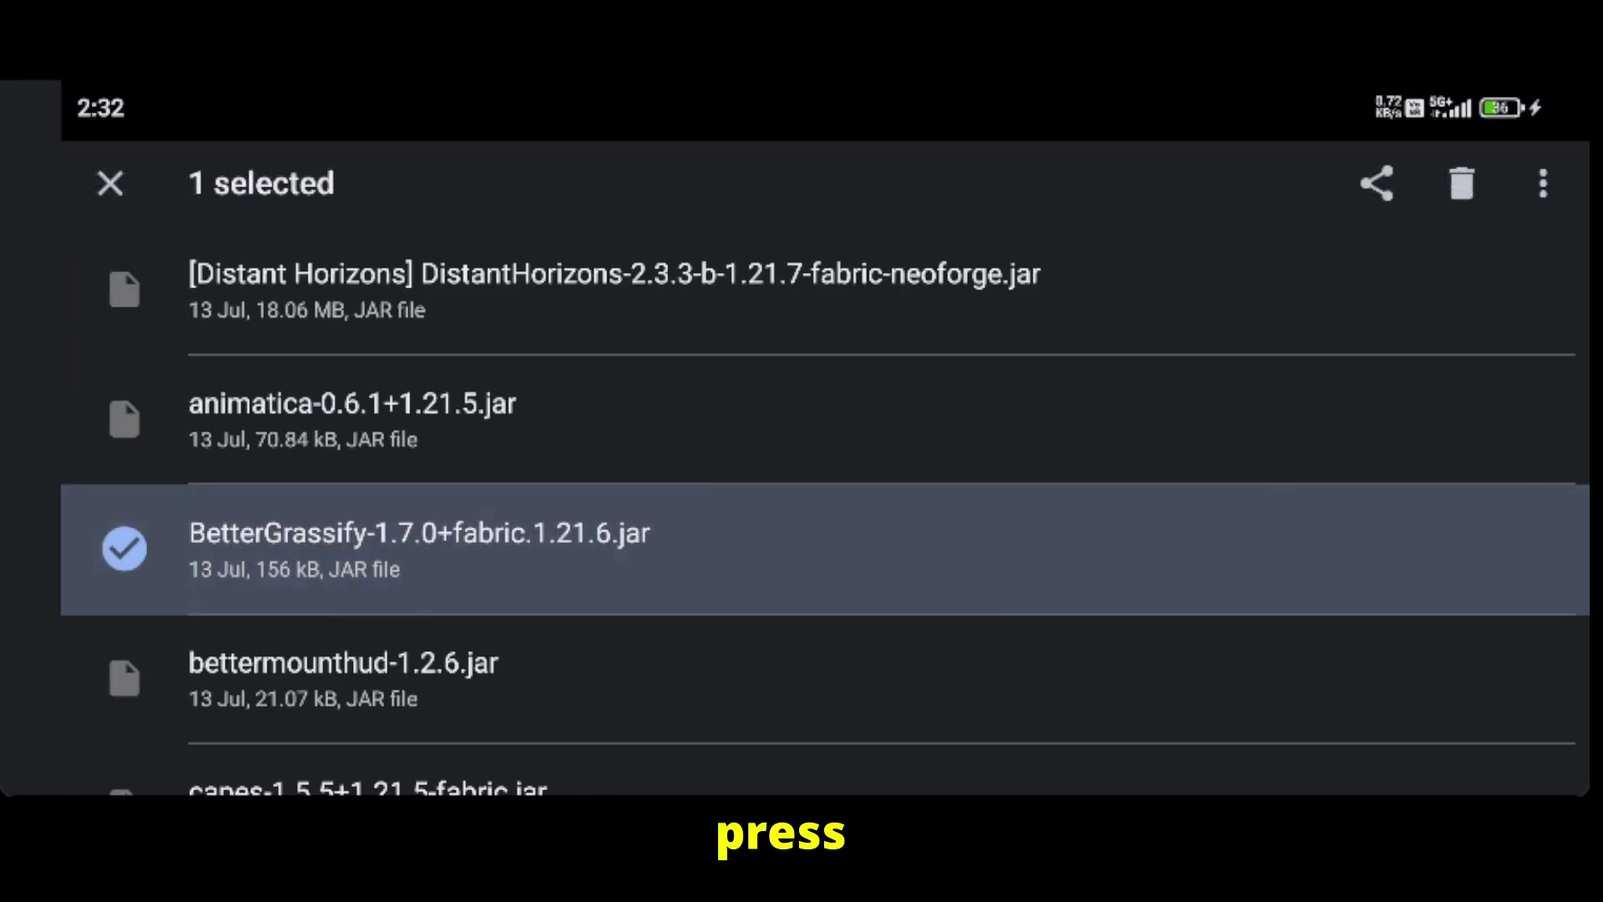
{"action": "key", "text": "Escape"}
{"action": "scroll", "coordinate": [835, 513], "scroll_direction": "up", "scroll_amount": 3}
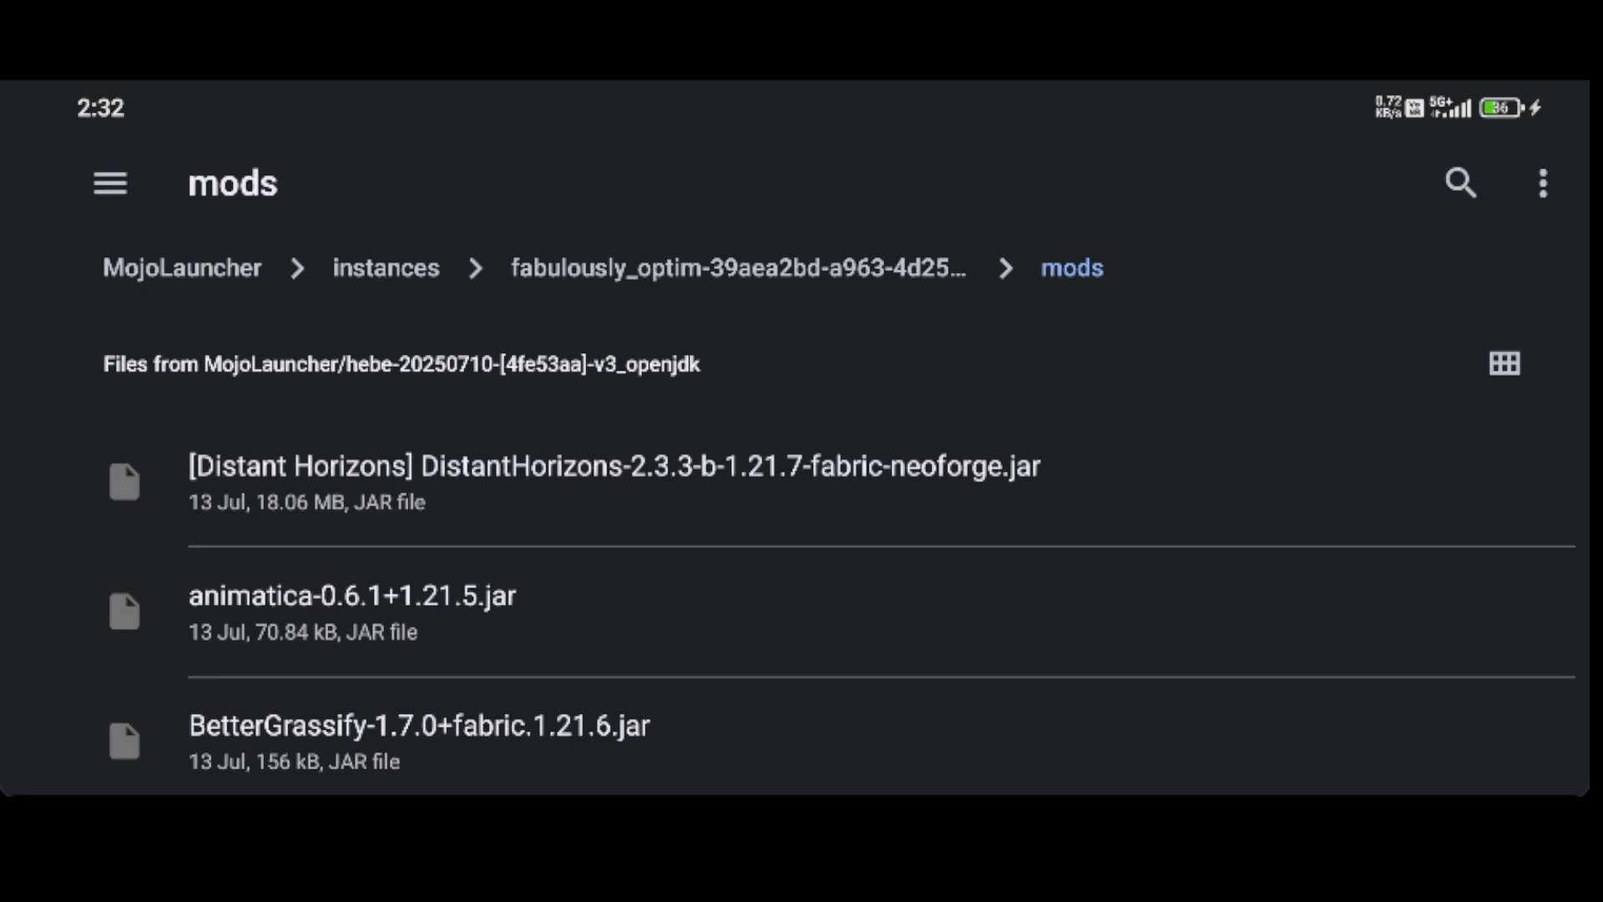
Step: Select the Complementary shader zip in Downloads and choose Copy to
{"action": "left_click", "coordinate": [110, 183]}
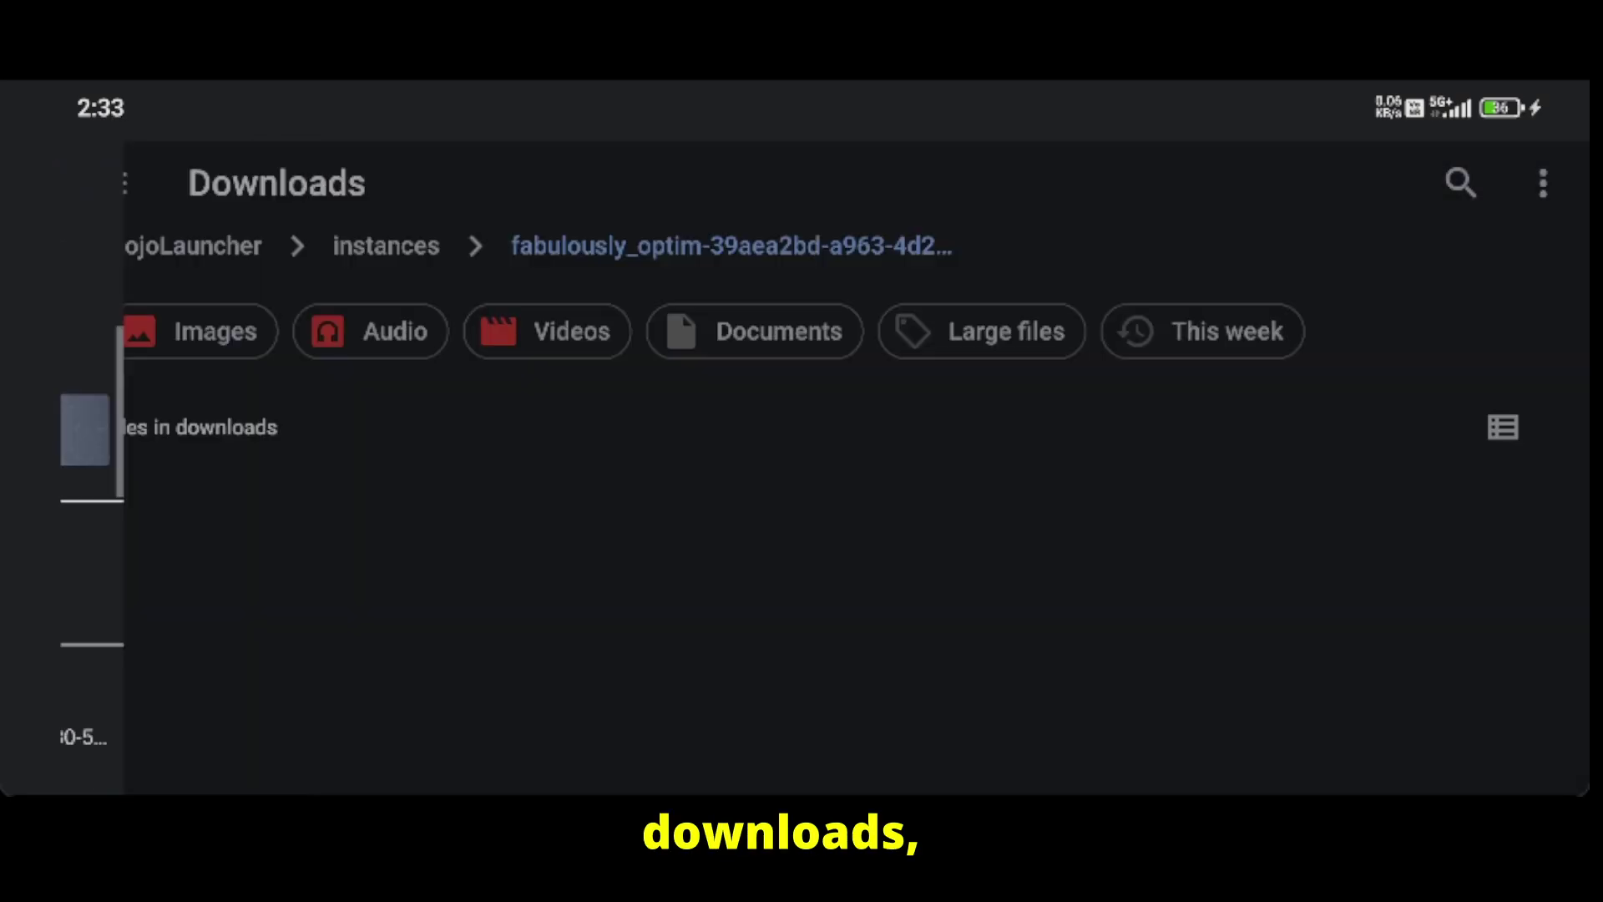
{"action": "left_click", "coordinate": [824, 476]}
{"action": "left_click", "coordinate": [1543, 183]}
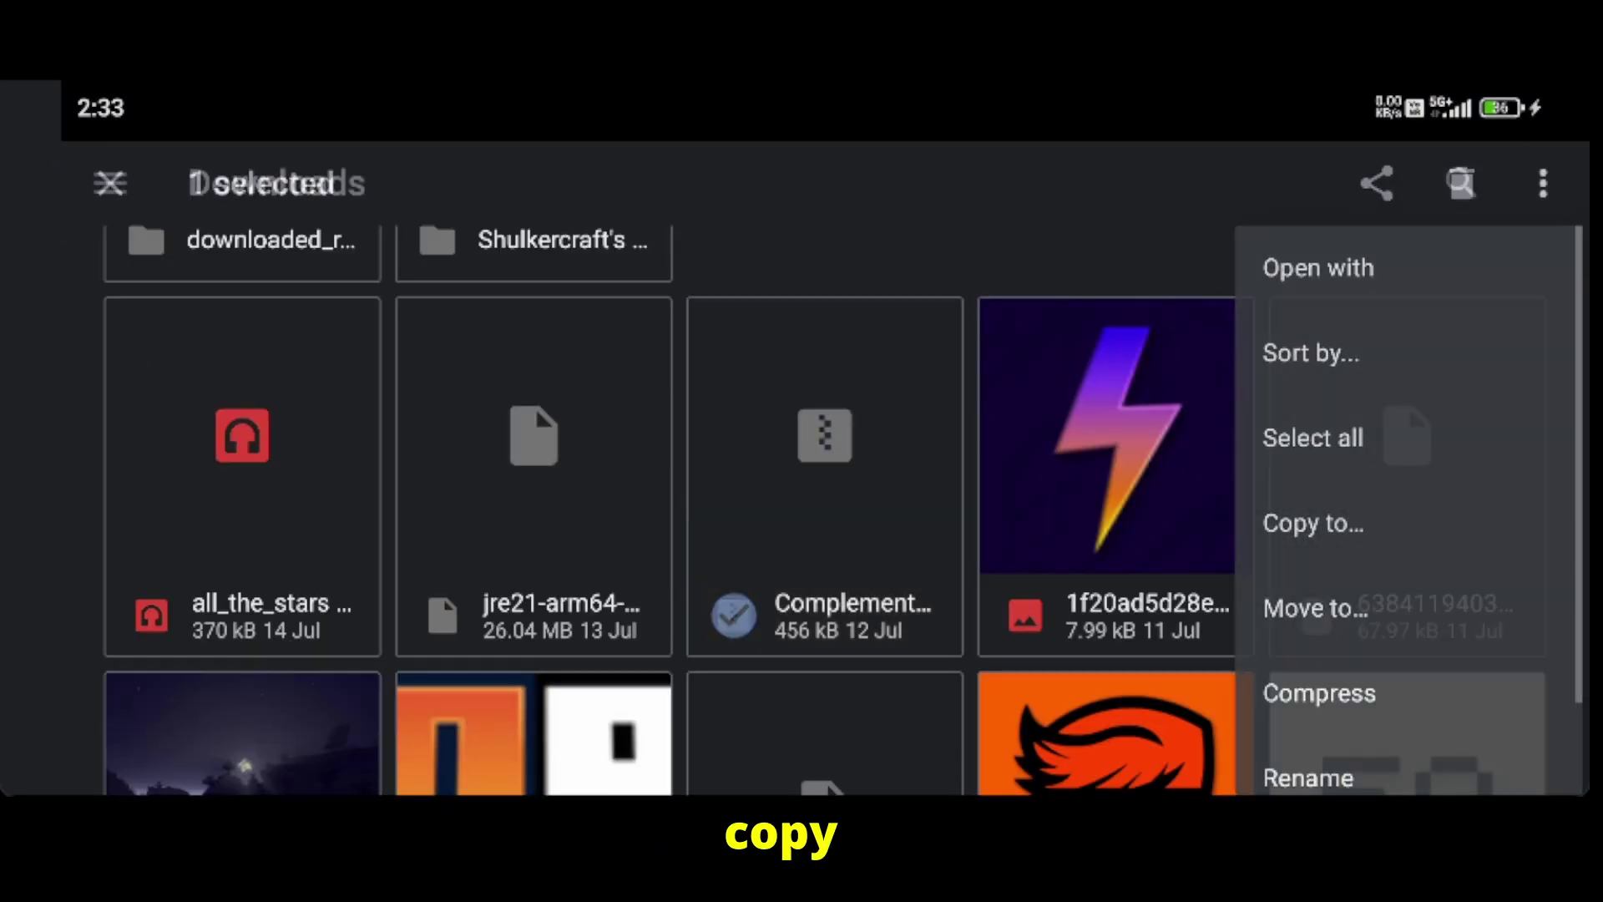
{"action": "left_click", "coordinate": [1311, 523]}
Step: Pick MojoLauncher storage as the copy destination
{"action": "left_click", "coordinate": [109, 183]}
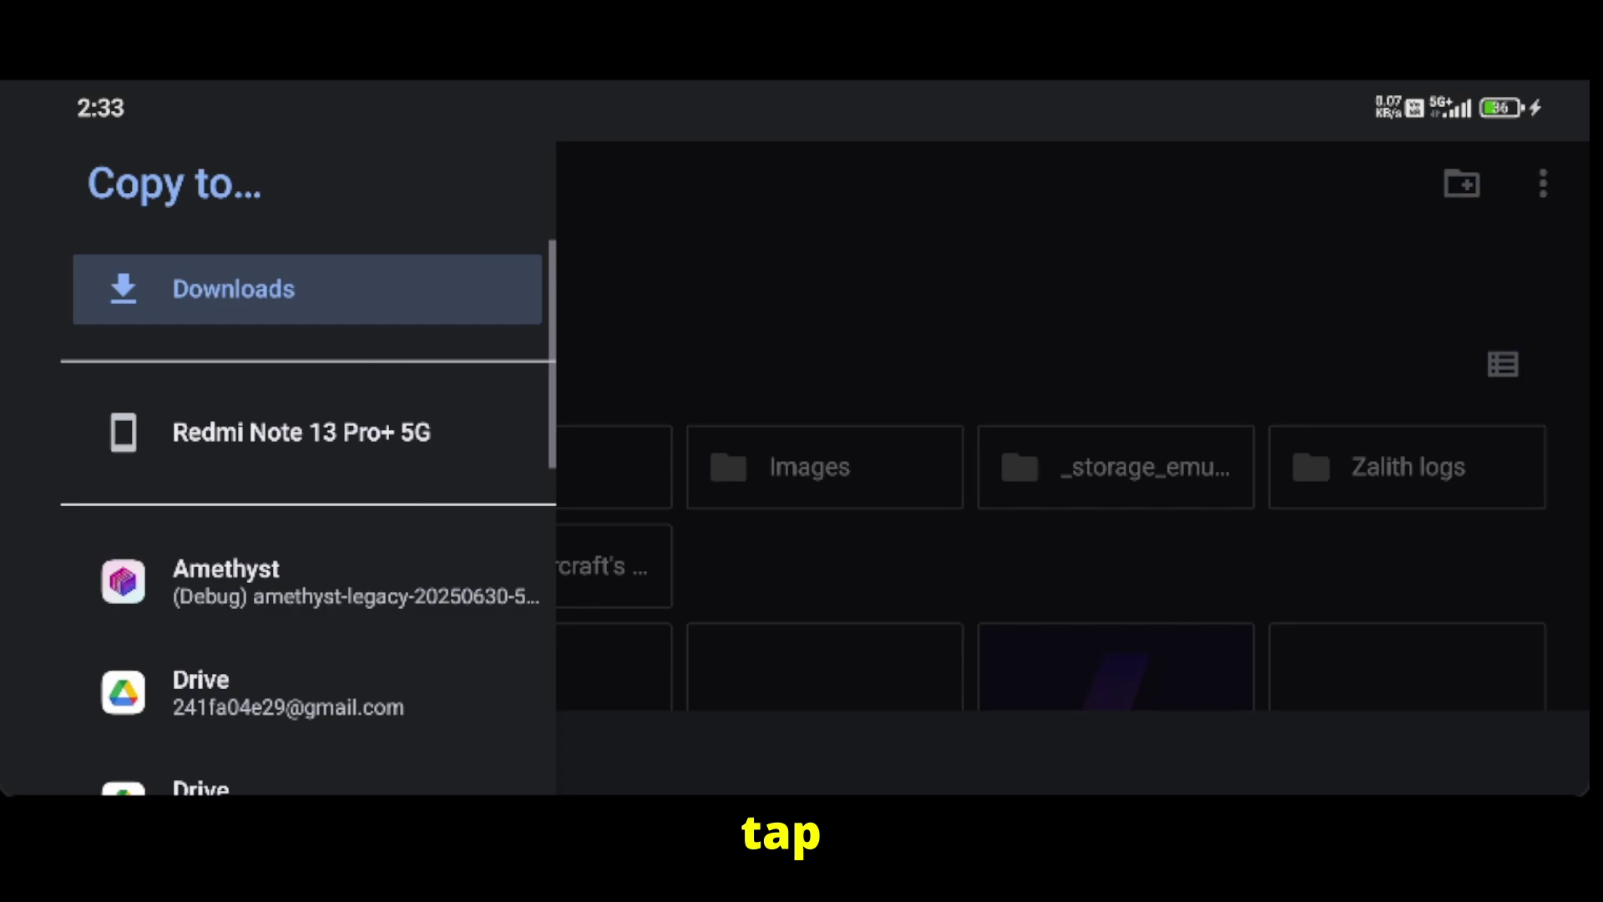
{"action": "scroll", "coordinate": [304, 501], "scroll_direction": "down", "scroll_amount": 10}
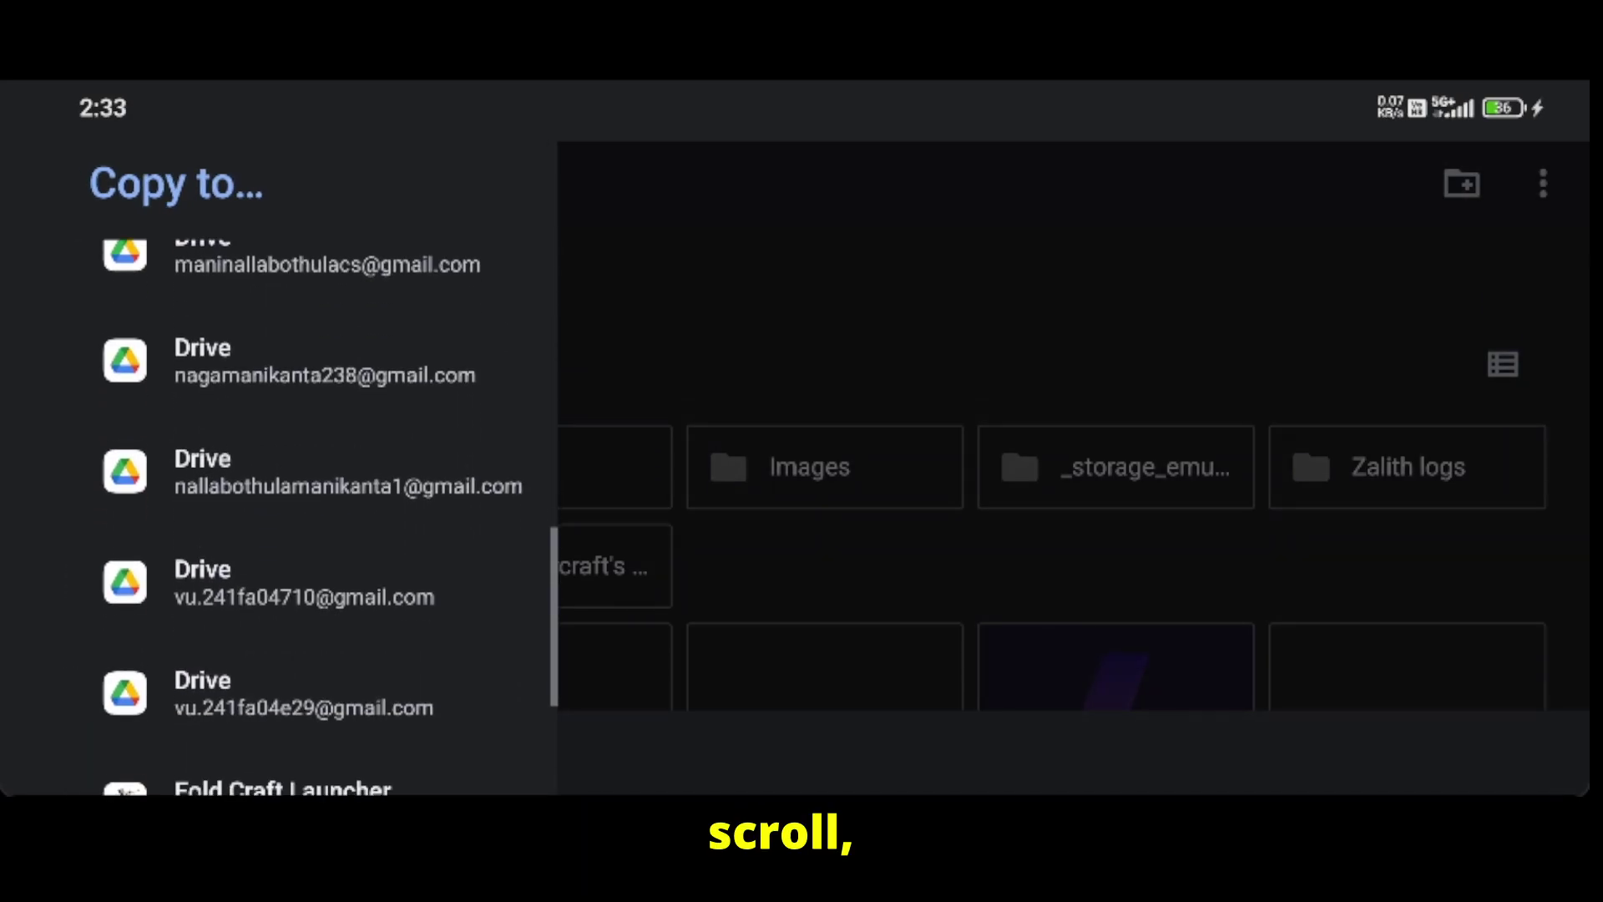
{"action": "left_click", "coordinate": [305, 626]}
Step: Copy the shader zip from Downloads into instances > fabulously_optim > Shaderpacks
{"action": "scroll", "coordinate": [801, 468], "scroll_direction": "down", "scroll_amount": 3}
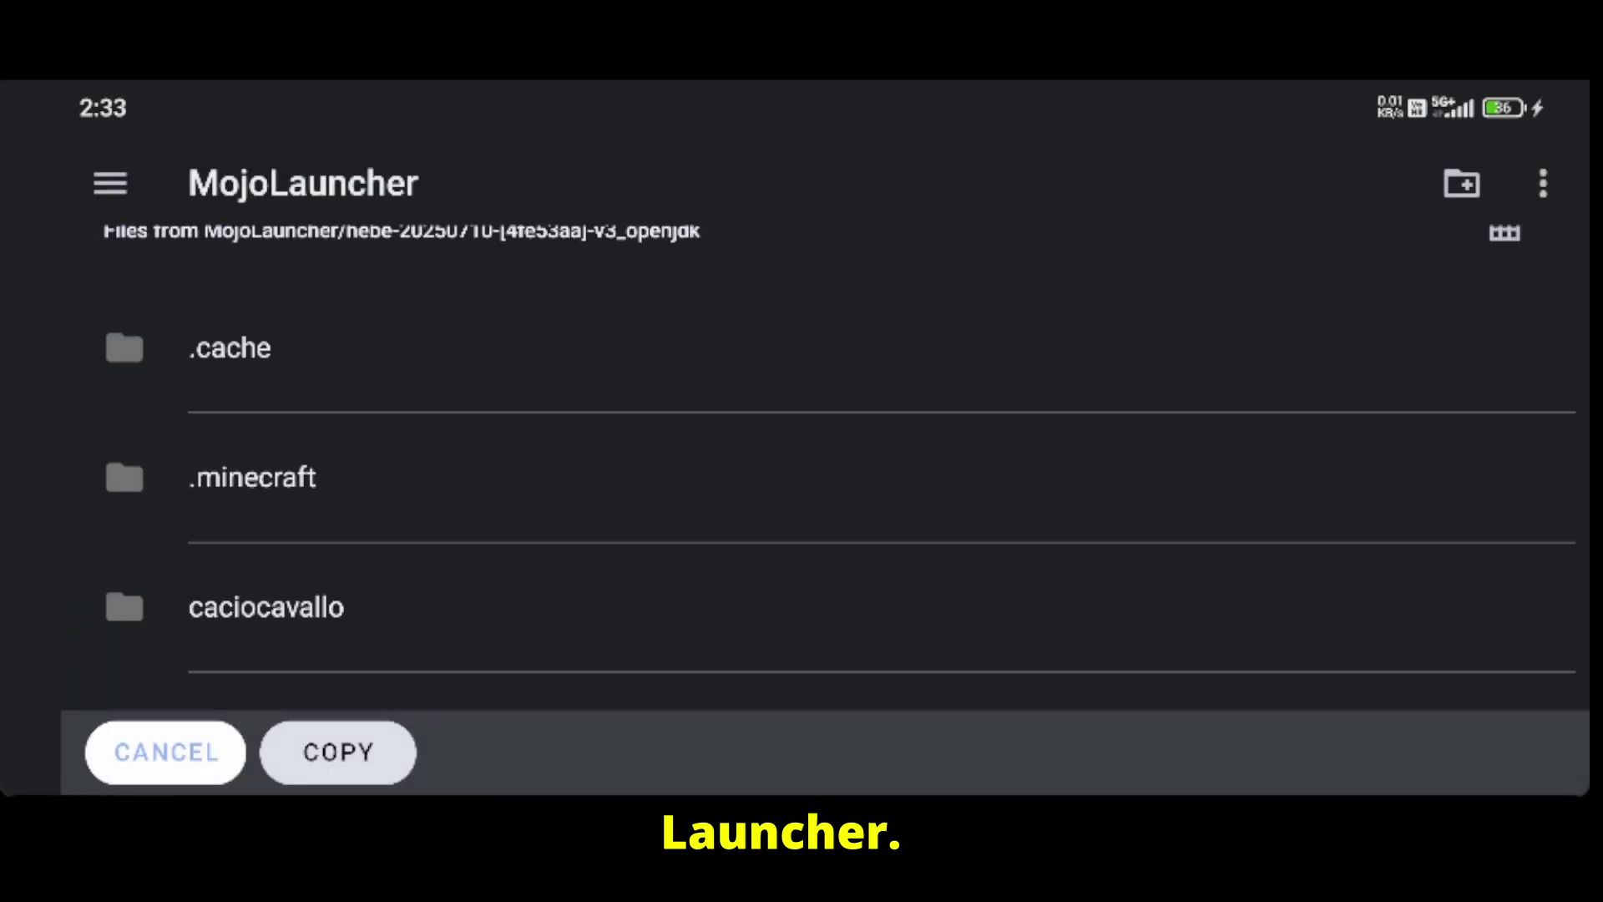
{"action": "scroll", "coordinate": [802, 467], "scroll_direction": "down", "scroll_amount": 5}
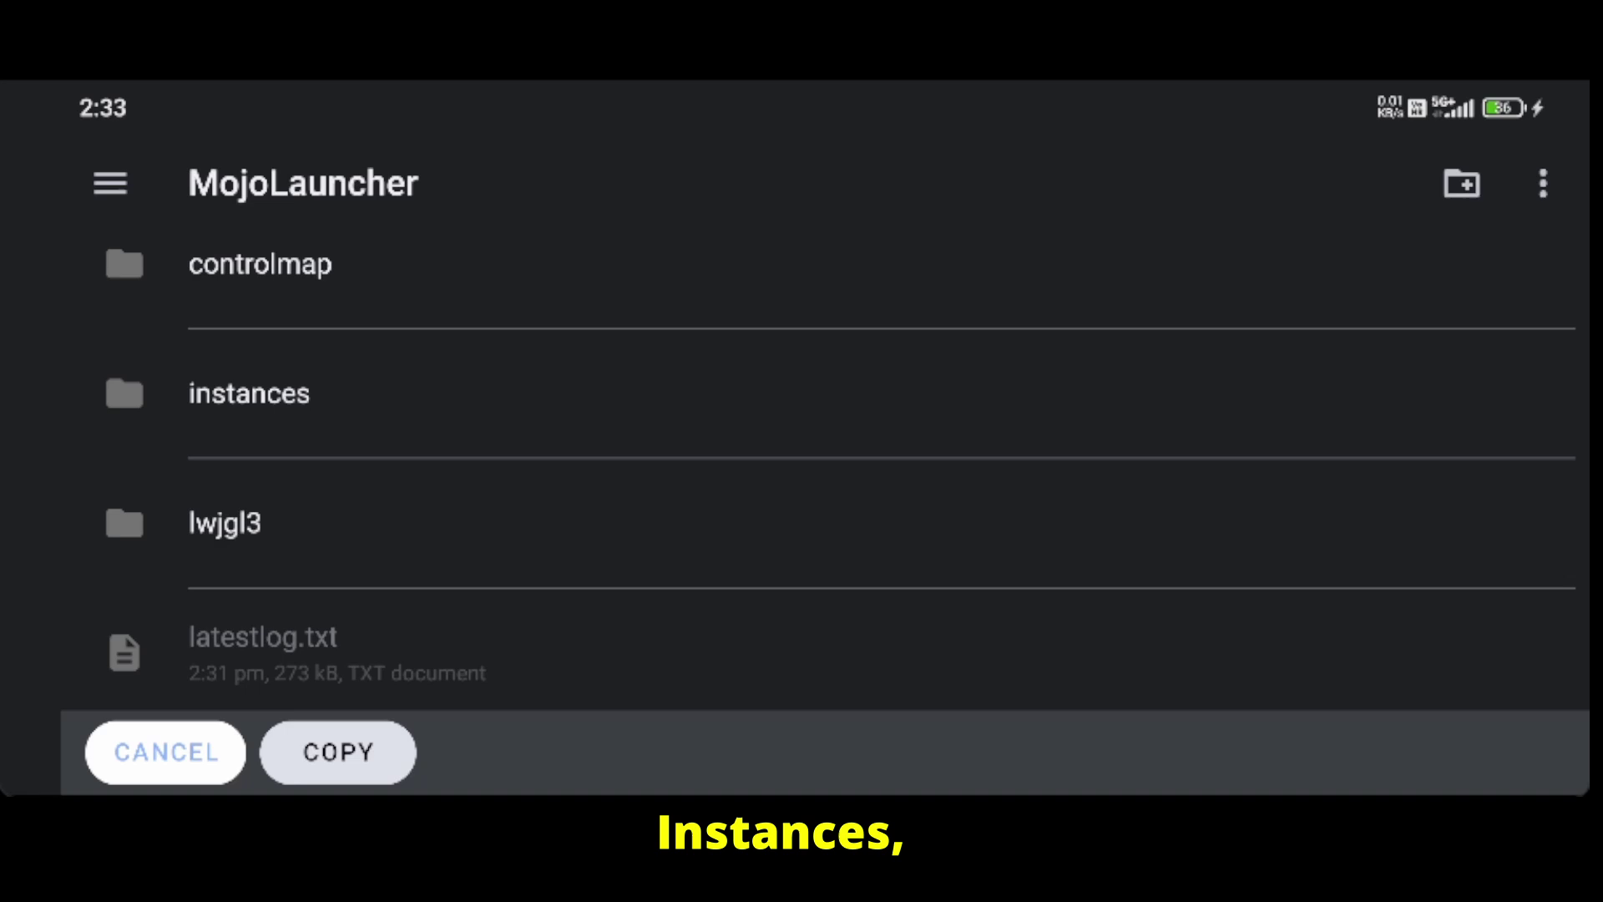
{"action": "left_click", "coordinate": [249, 393]}
{"action": "scroll", "coordinate": [802, 467], "scroll_direction": "down", "scroll_amount": 3}
{"action": "scroll", "coordinate": [802, 467], "scroll_direction": "up", "scroll_amount": 4}
{"action": "scroll", "coordinate": [802, 468], "scroll_direction": "down", "scroll_amount": 2}
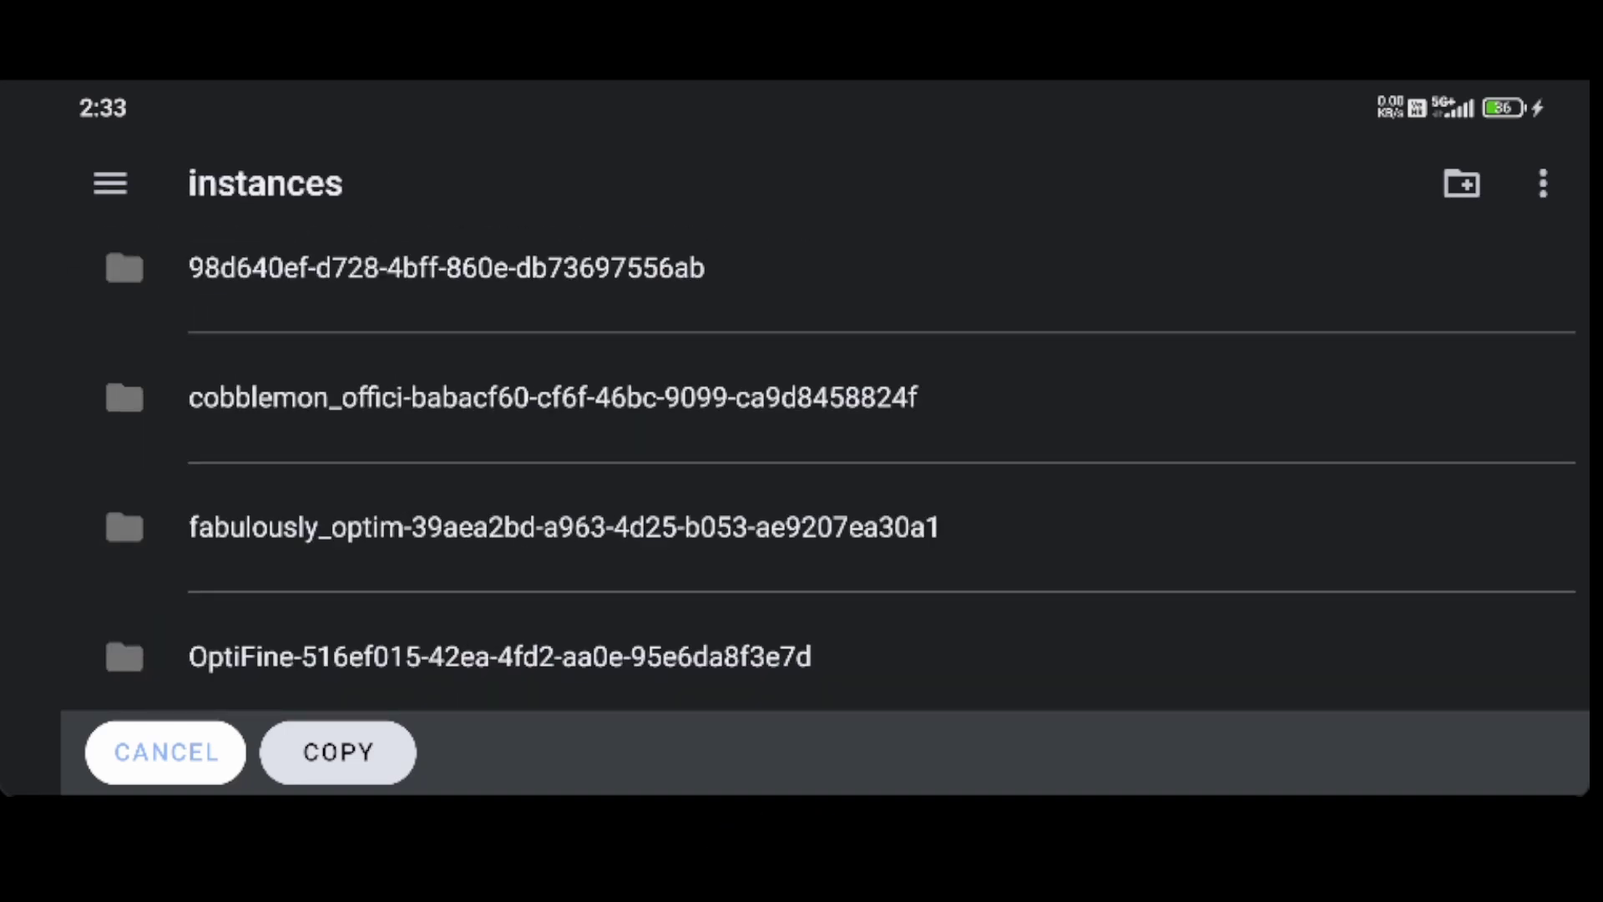
{"action": "scroll", "coordinate": [801, 468], "scroll_direction": "down", "scroll_amount": 1}
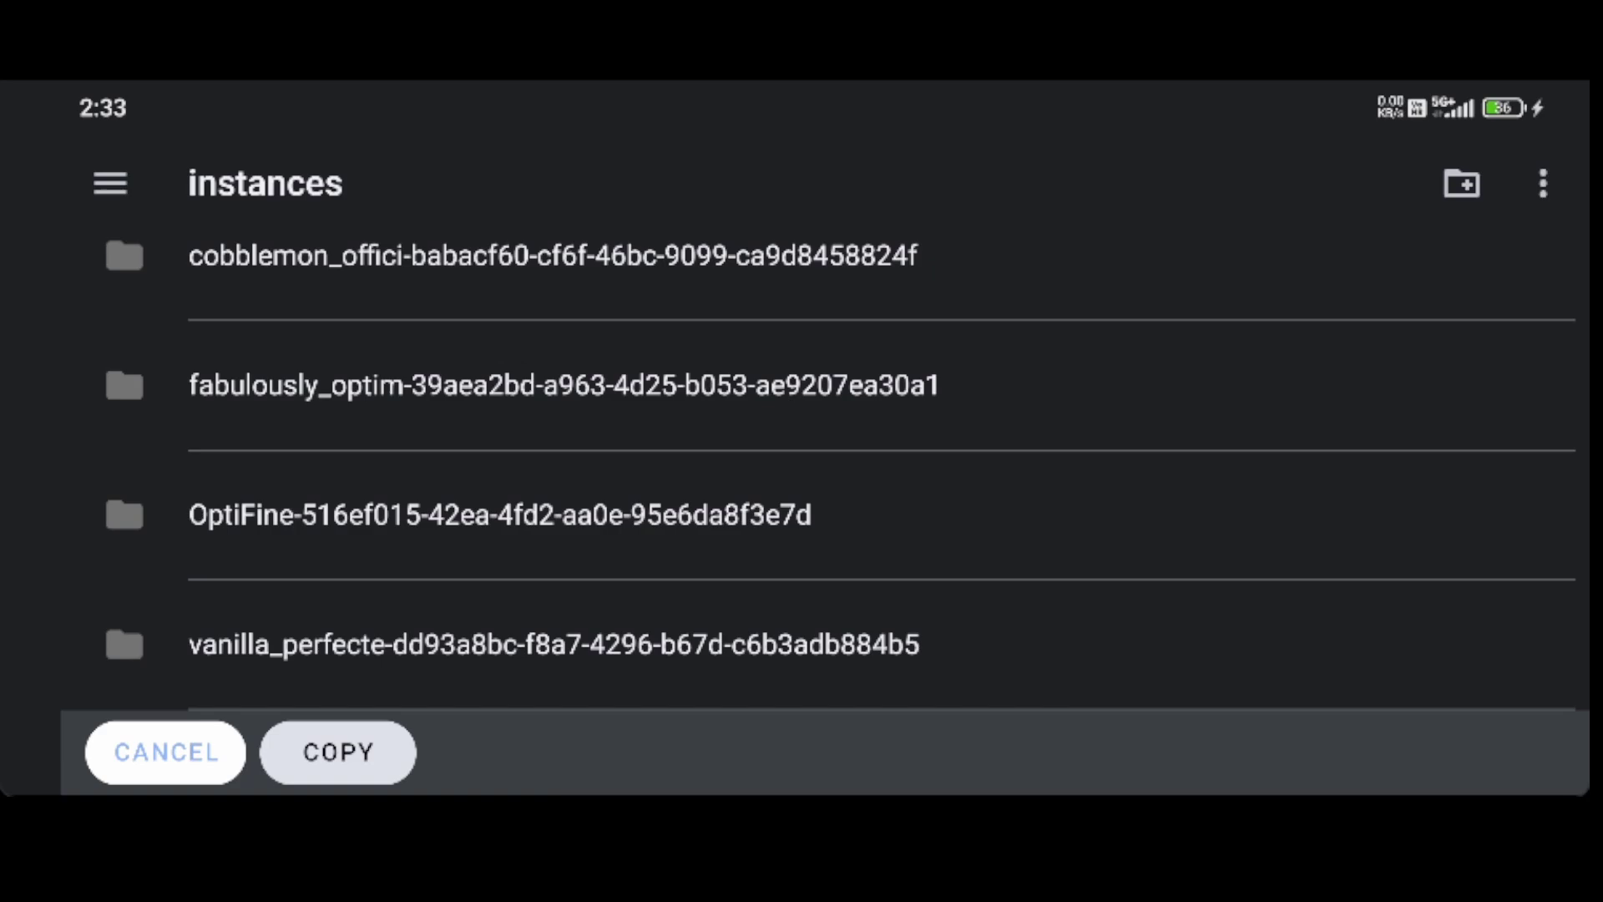
{"action": "left_click", "coordinate": [564, 385]}
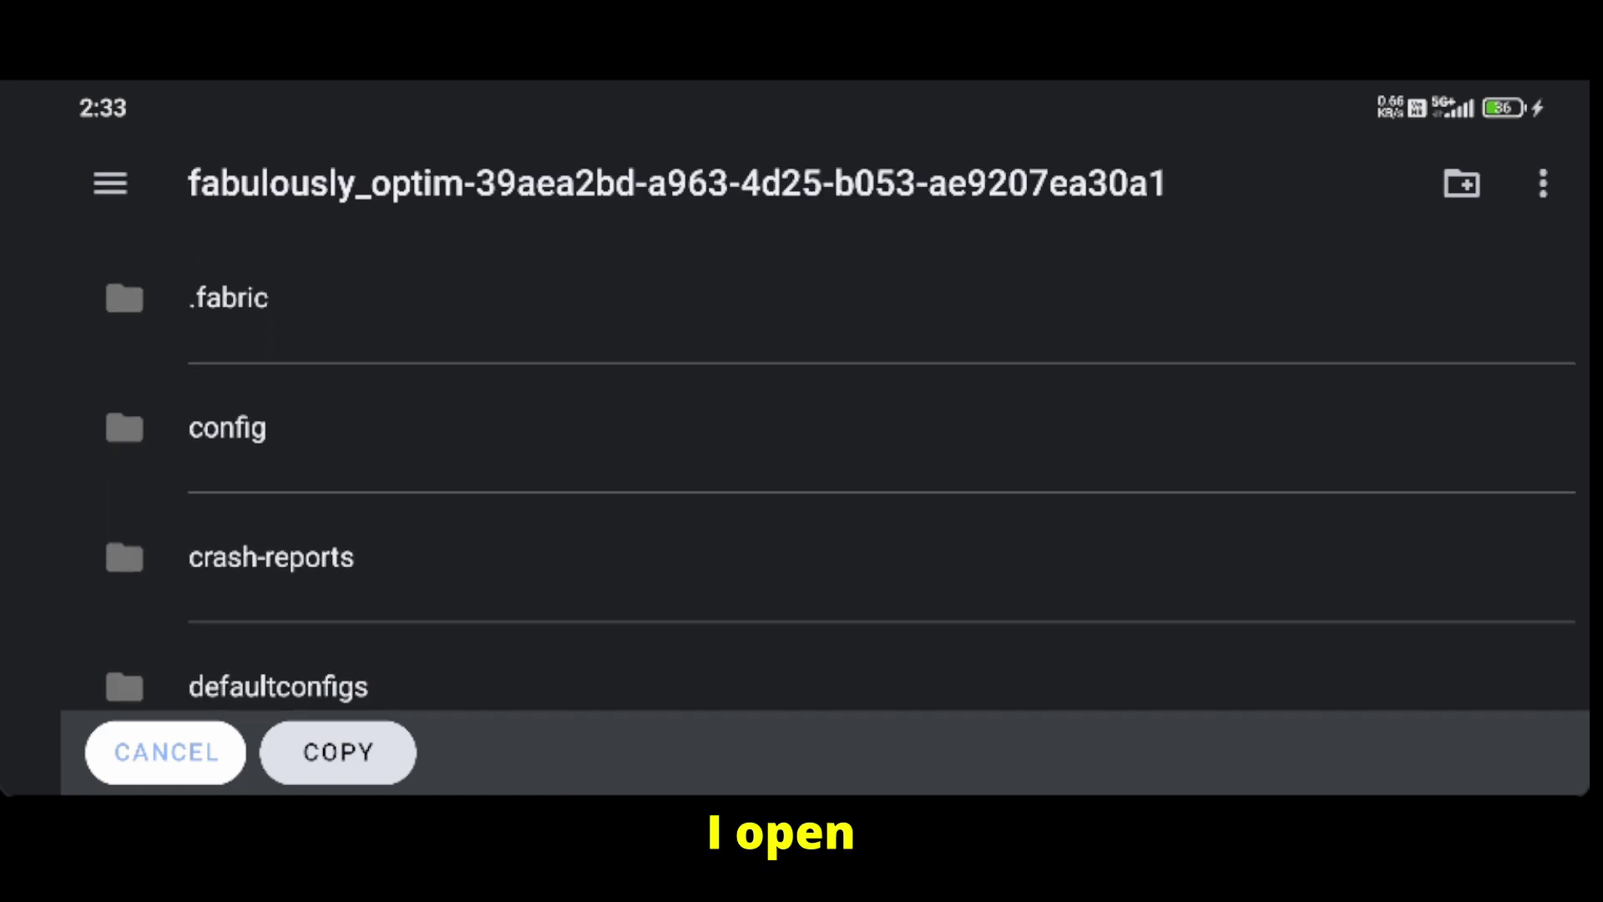
{"action": "scroll", "coordinate": [802, 467], "scroll_direction": "down", "scroll_amount": 6}
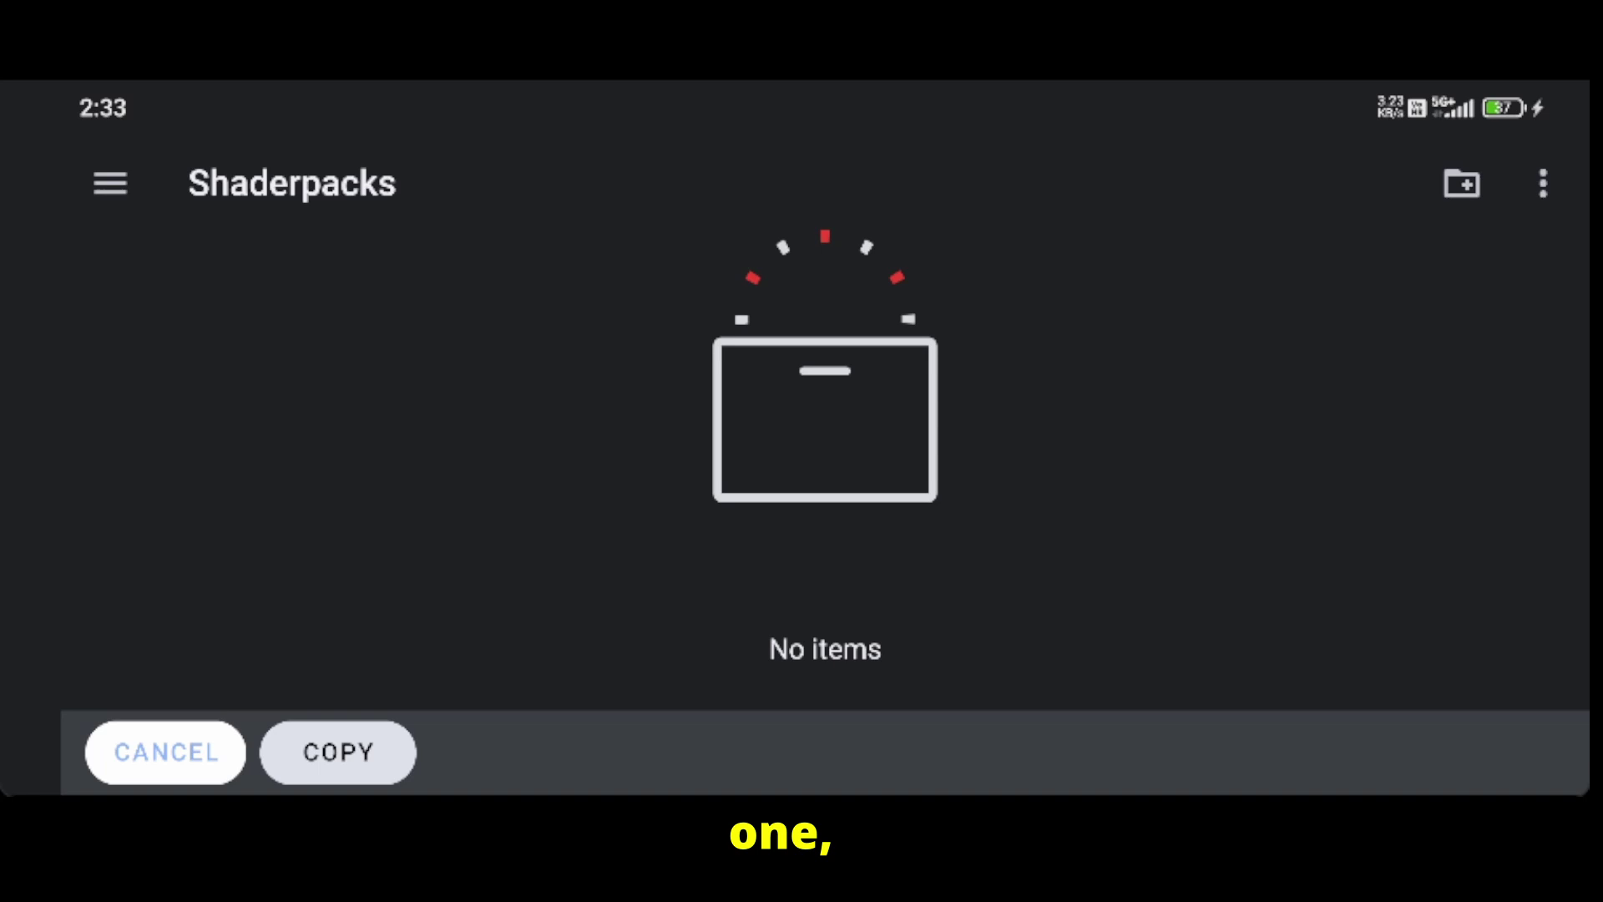
{"action": "left_click", "coordinate": [338, 752]}
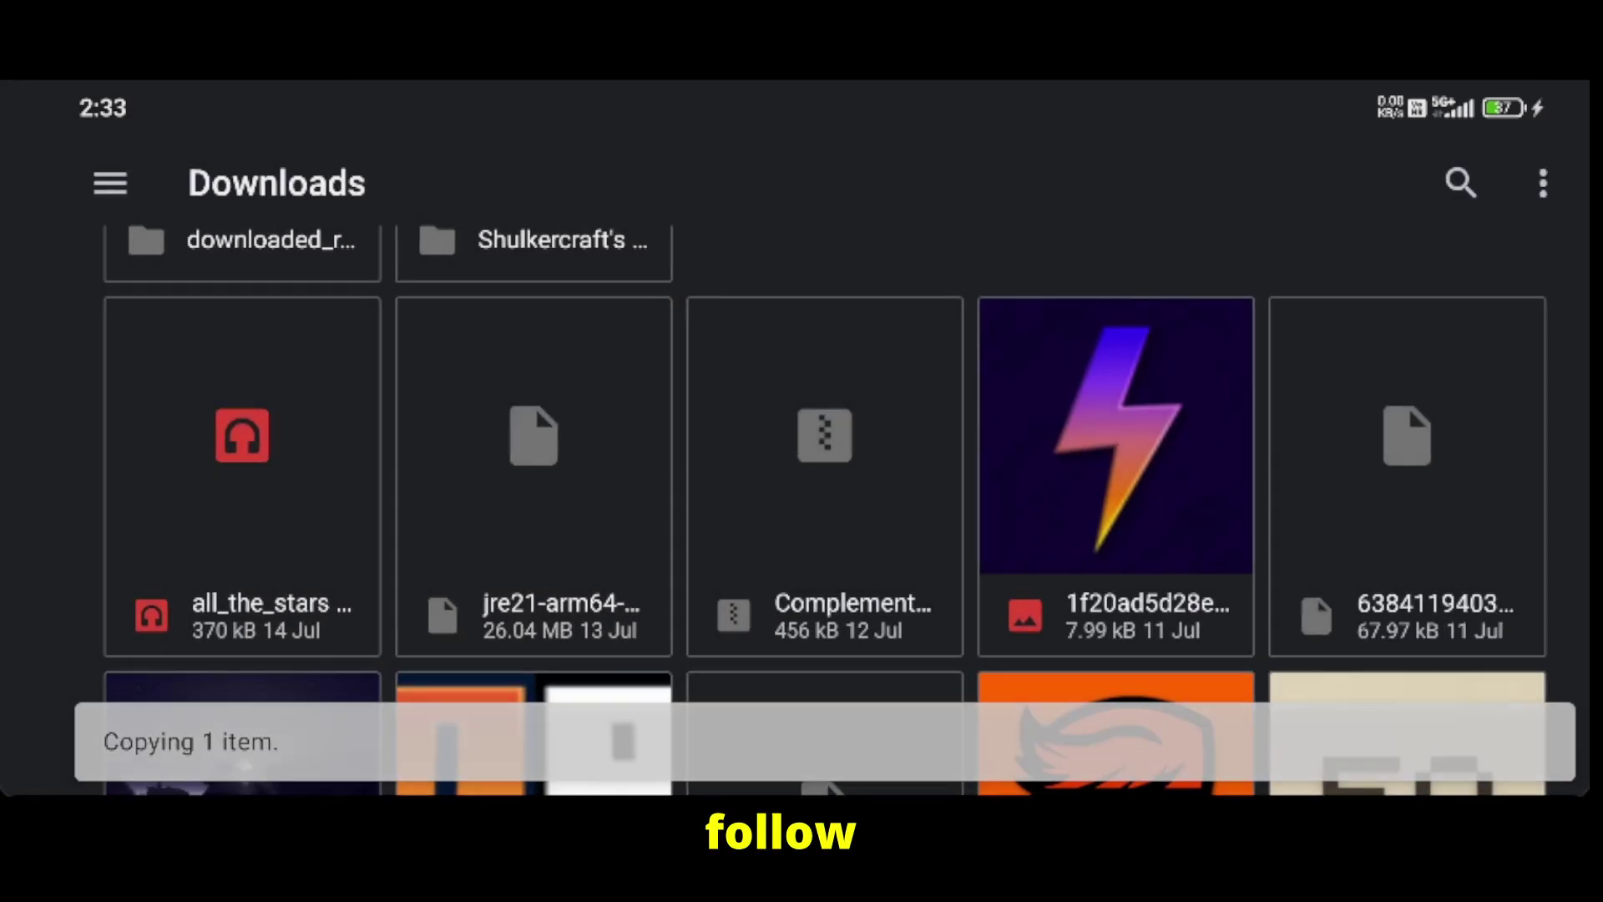
Step: Browse MojoLauncher's storage to the instances > fabulously_optim folder
{"action": "left_click", "coordinate": [110, 183]}
{"action": "scroll", "coordinate": [318, 501], "scroll_direction": "down", "scroll_amount": 5}
{"action": "left_click", "coordinate": [253, 624]}
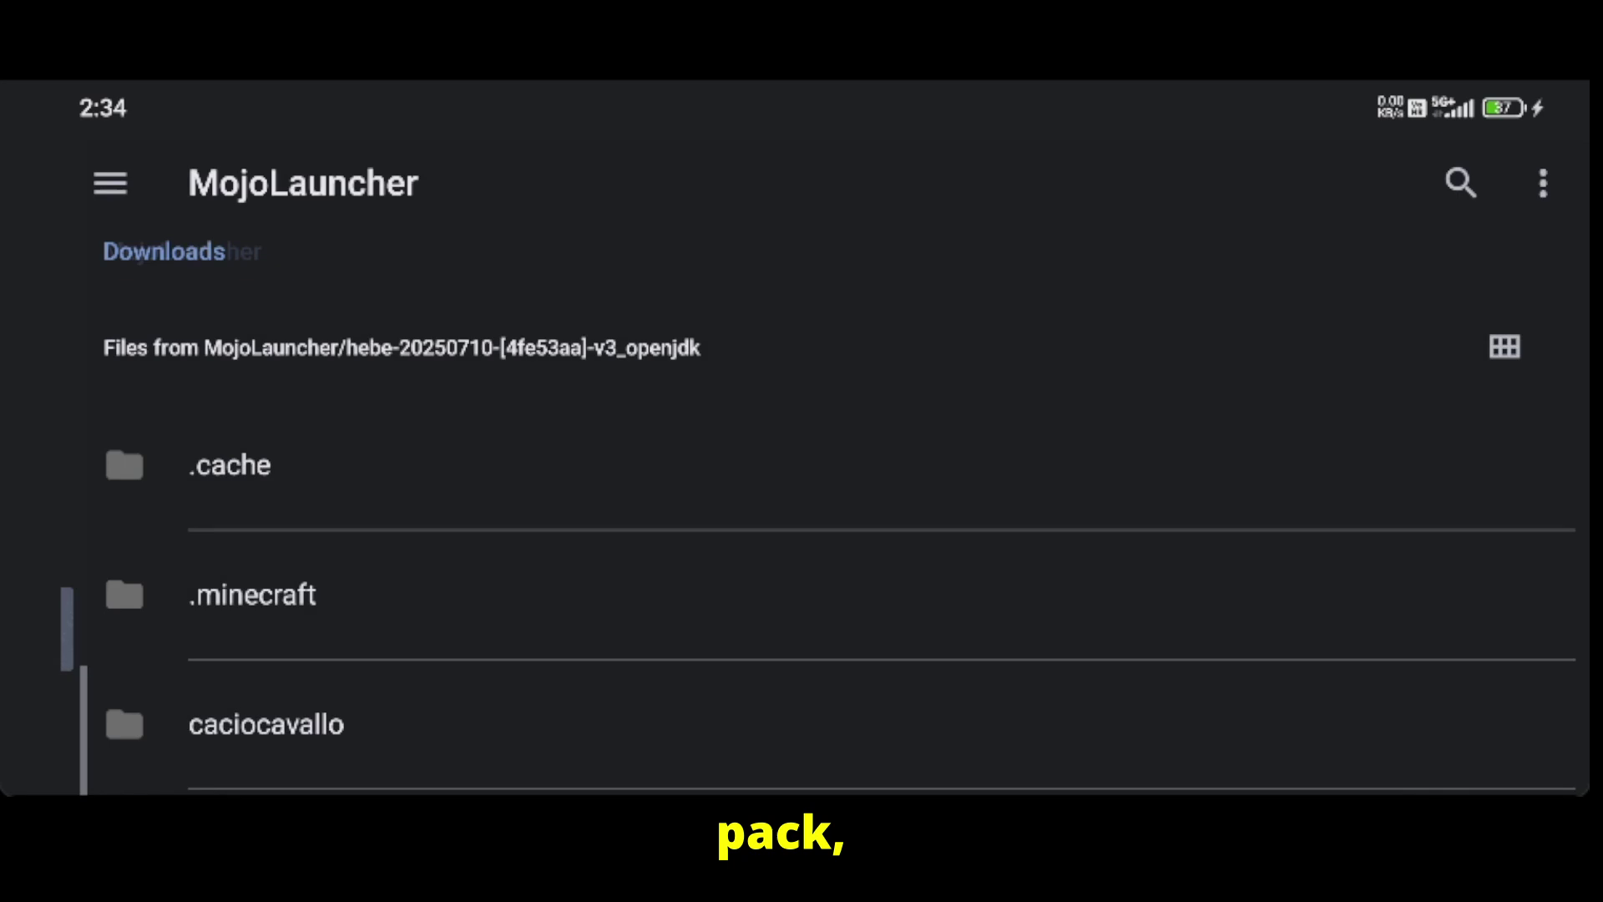
{"action": "scroll", "coordinate": [802, 518], "scroll_direction": "down", "scroll_amount": 5}
{"action": "left_click", "coordinate": [248, 469]}
{"action": "scroll", "coordinate": [801, 535], "scroll_direction": "down", "scroll_amount": 3}
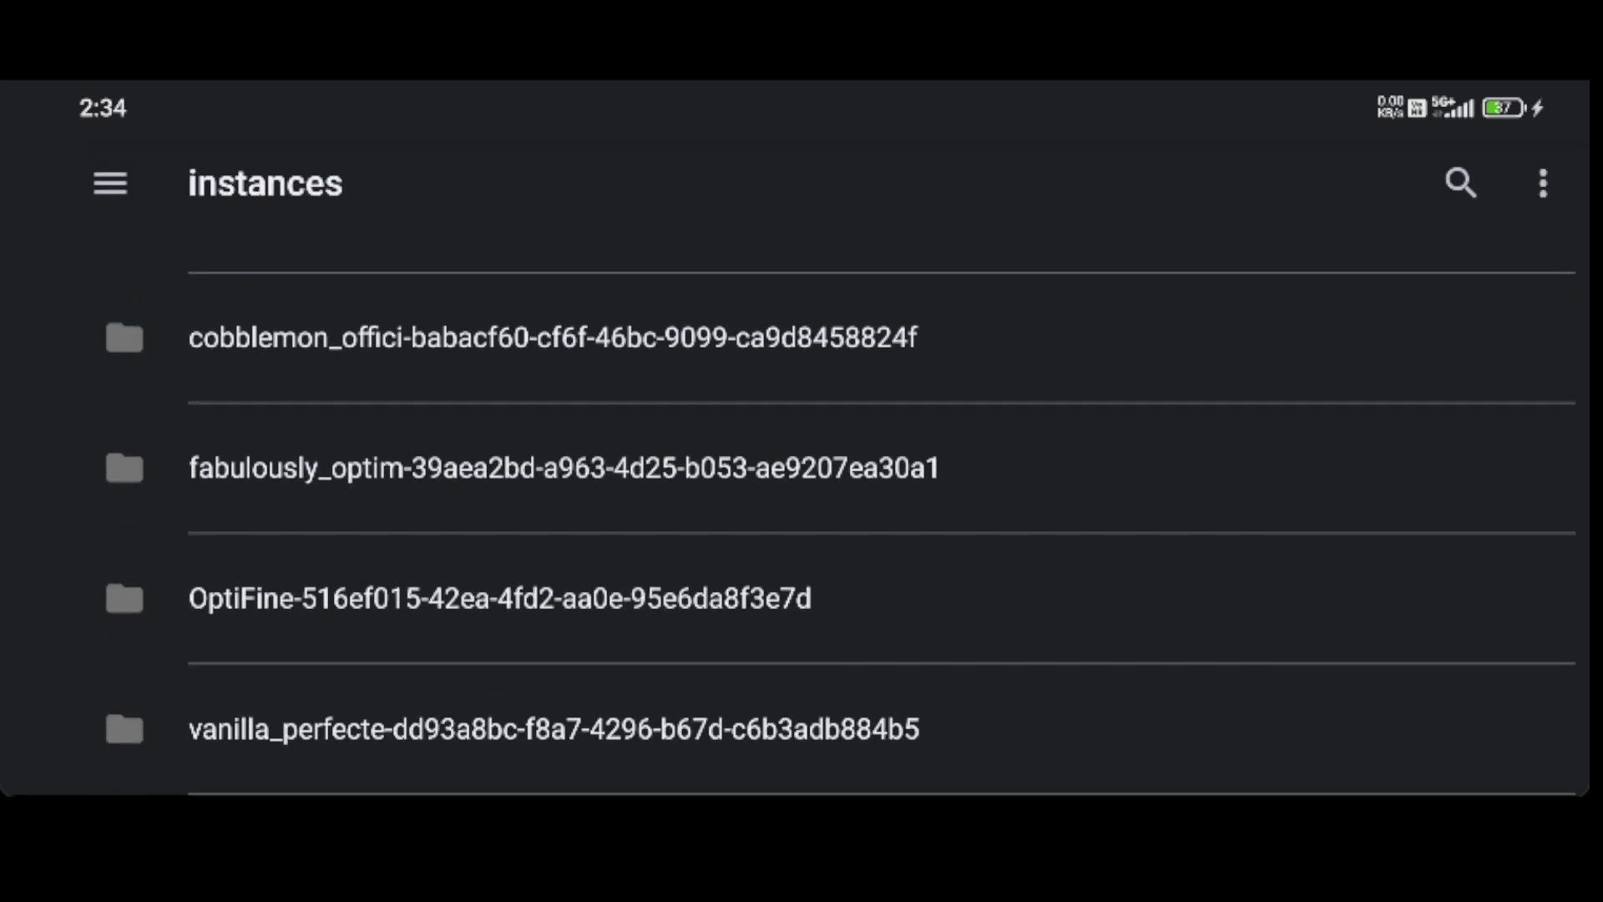
{"action": "left_click", "coordinate": [501, 465]}
{"action": "scroll", "coordinate": [802, 534], "scroll_direction": "down", "scroll_amount": 8}
{"action": "scroll", "coordinate": [802, 502], "scroll_direction": "down", "scroll_amount": 3}
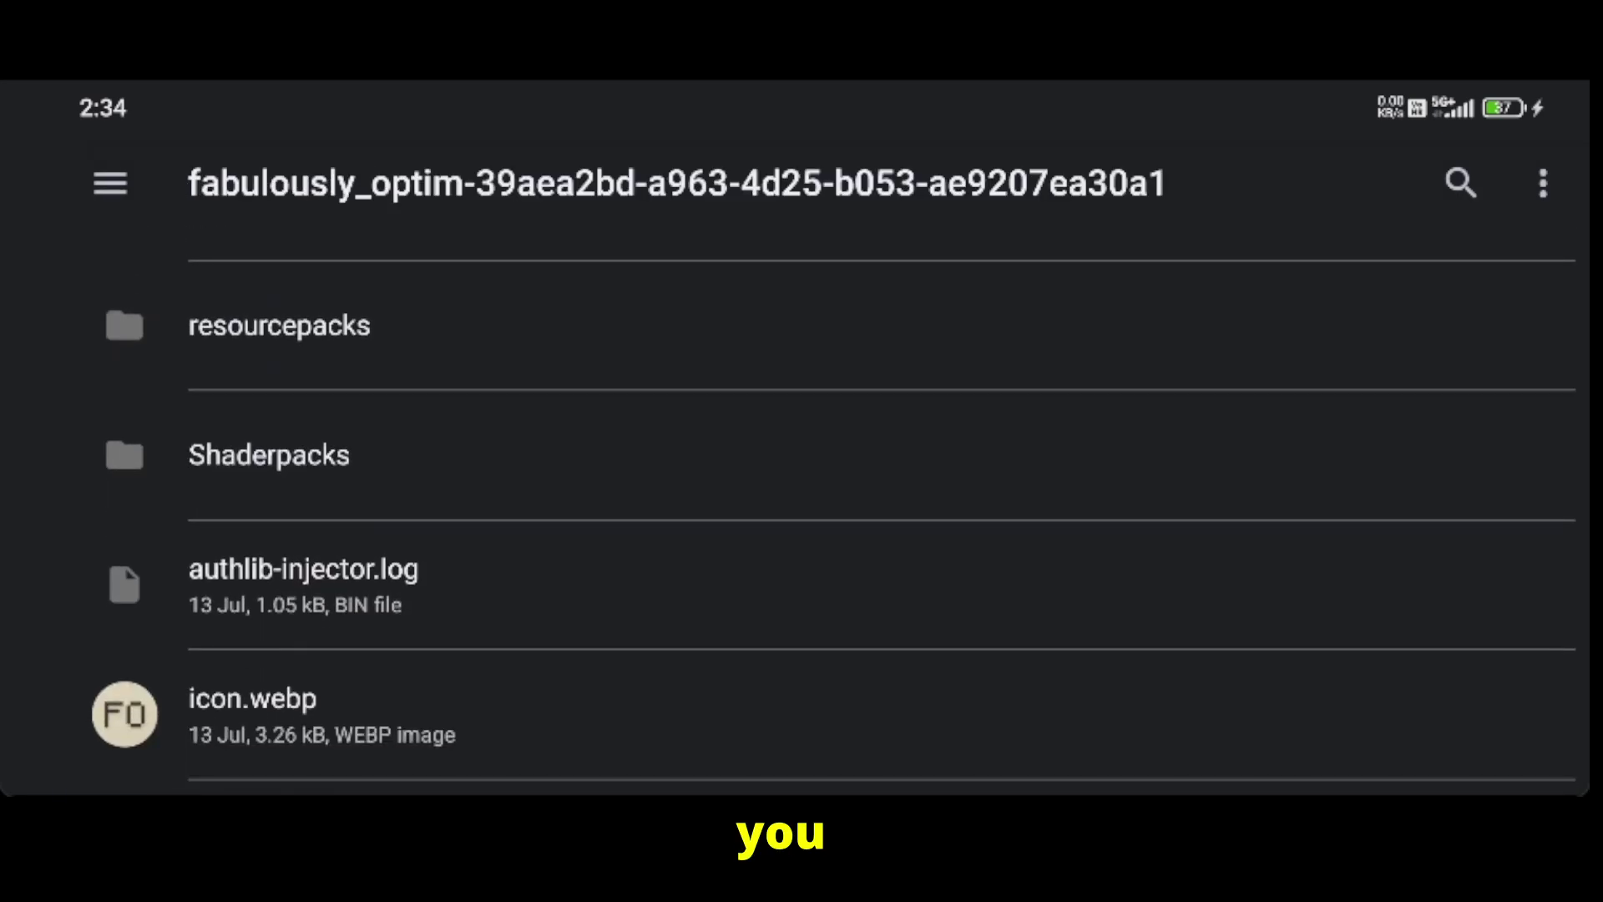
Step: Confirm ComplementaryUnbound_r5.5.1.zip is in Shaderpacks, then return to the instances list
{"action": "left_click", "coordinate": [359, 498]}
{"action": "left_click", "coordinate": [301, 628]}
{"action": "key", "text": "Escape"}
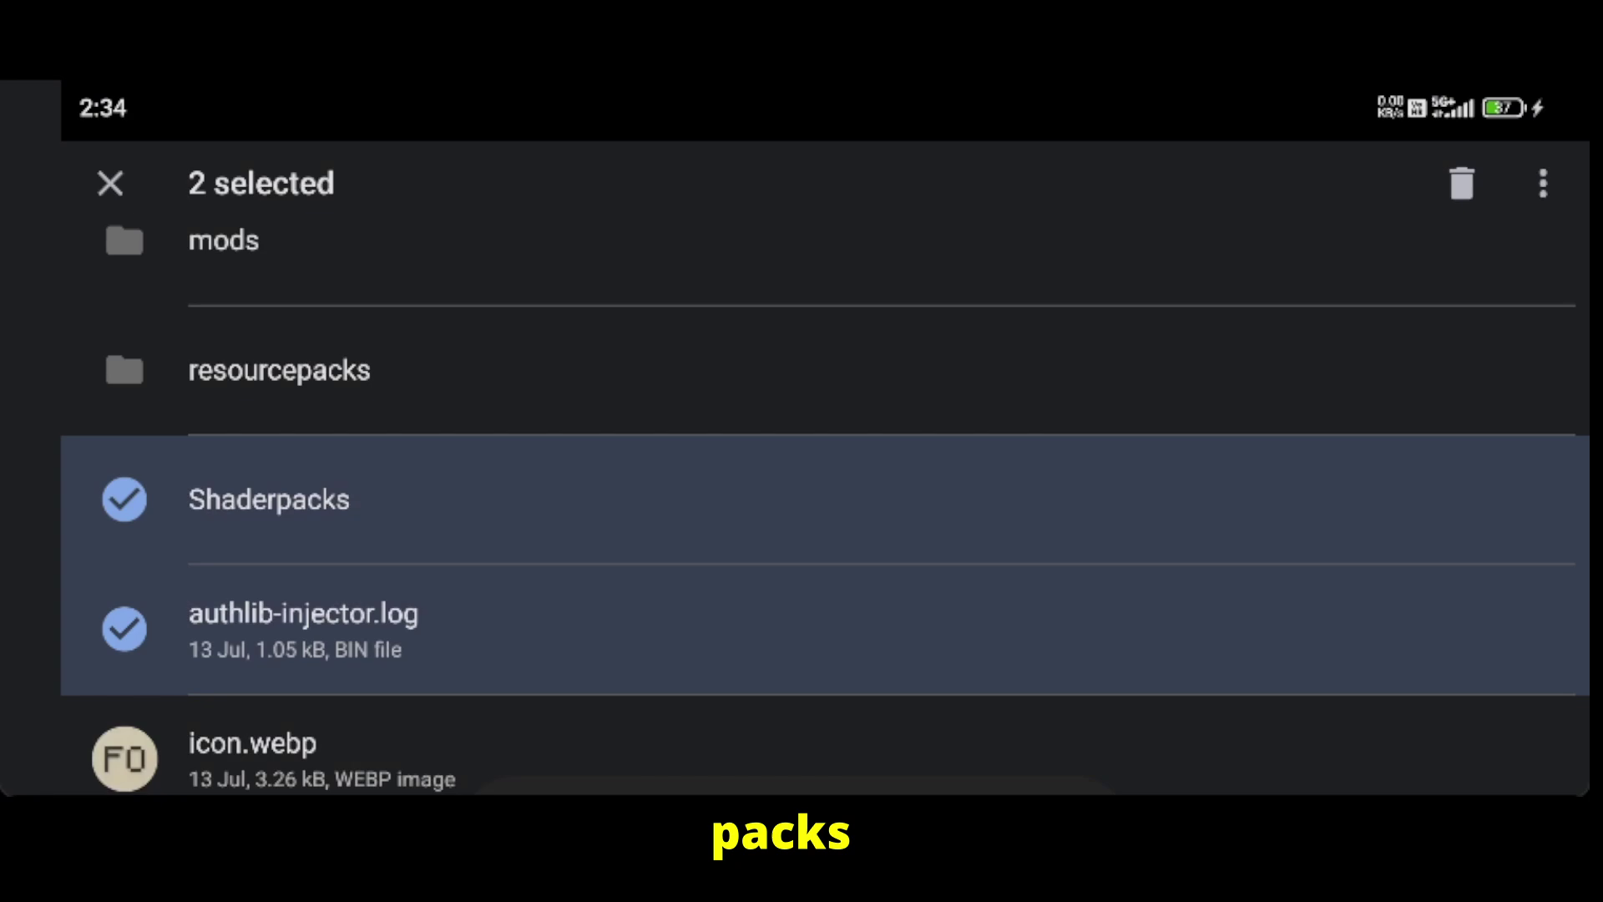
{"action": "left_click", "coordinate": [359, 498]}
{"action": "left_click", "coordinate": [300, 628]}
{"action": "left_click", "coordinate": [752, 501]}
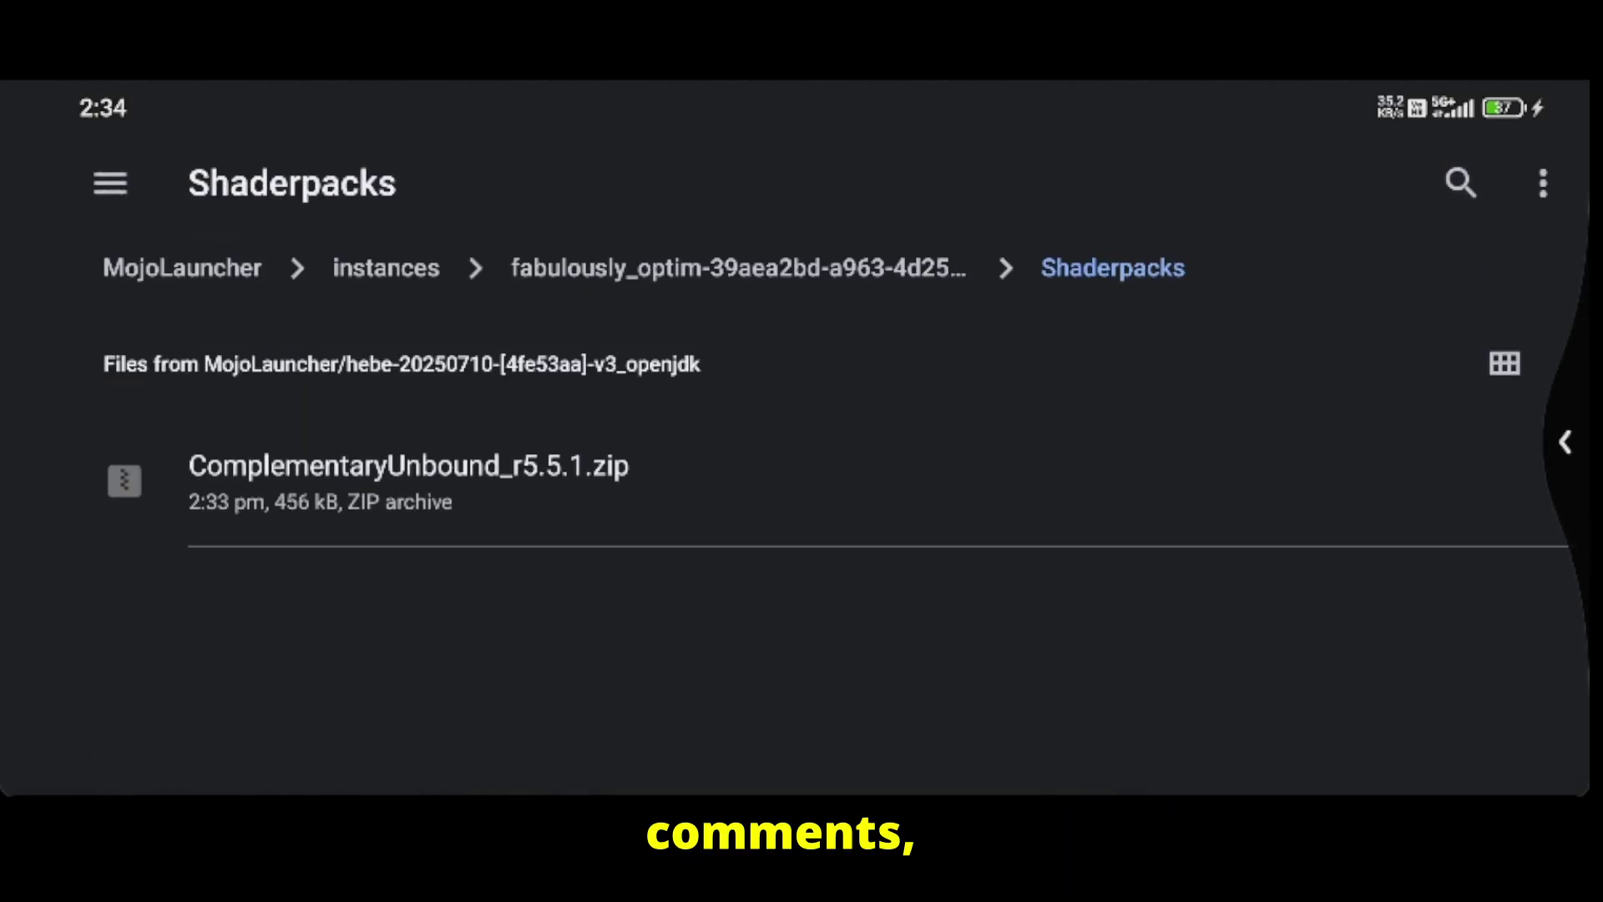
{"action": "left_click_drag", "start_coordinate": [1566, 443], "coordinate": [1536, 442]}
{"action": "left_click_drag", "start_coordinate": [1587, 359], "coordinate": [1536, 359]}
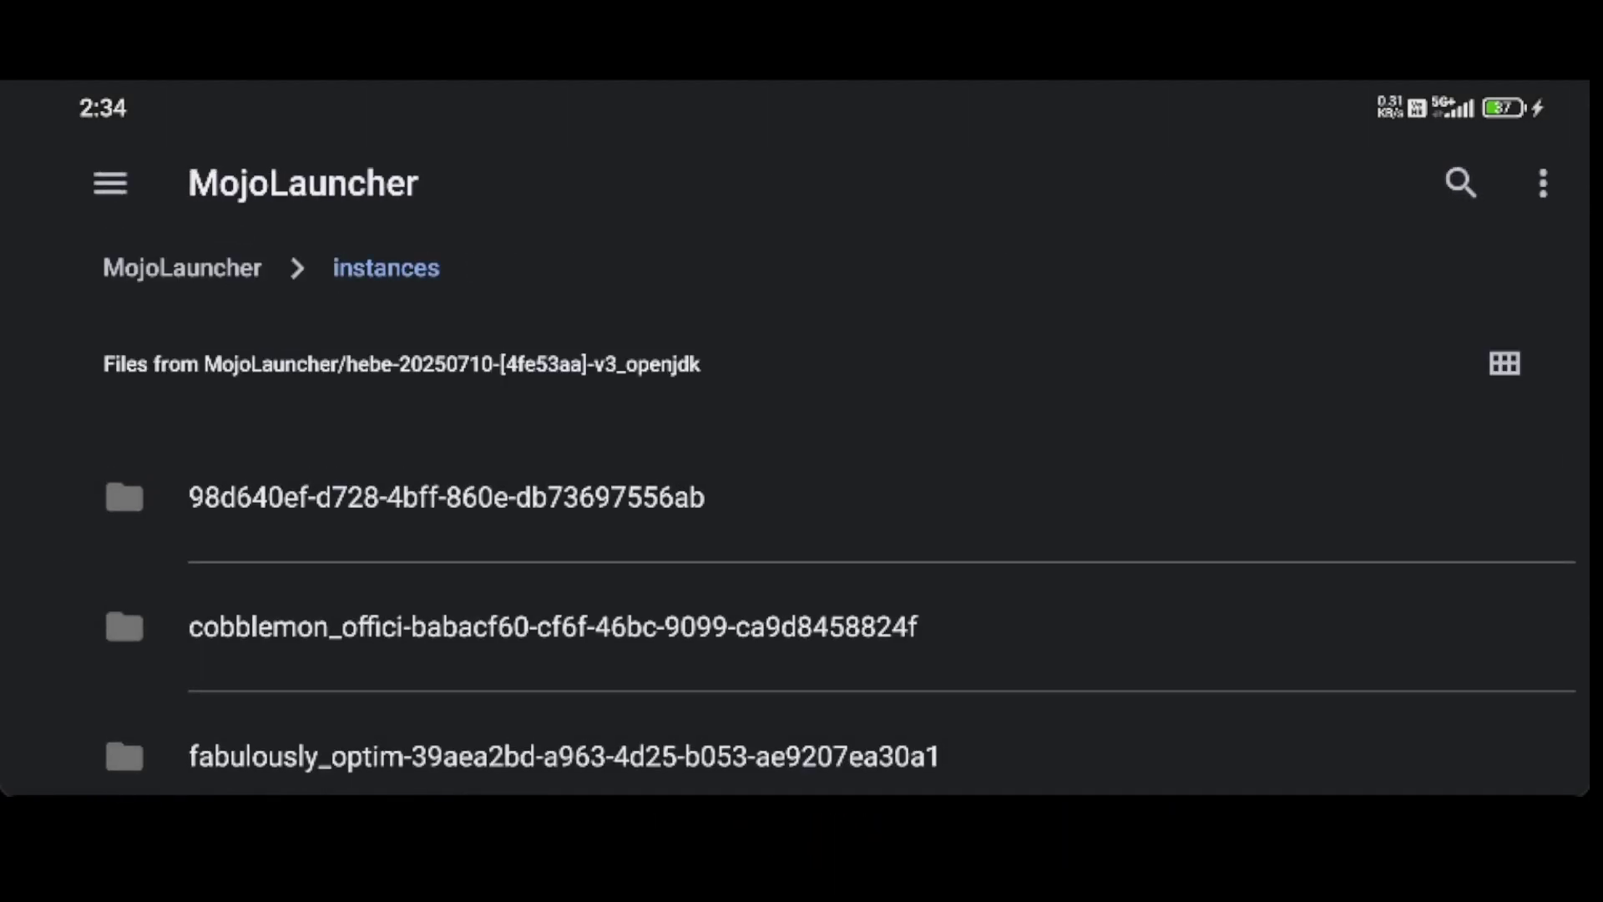